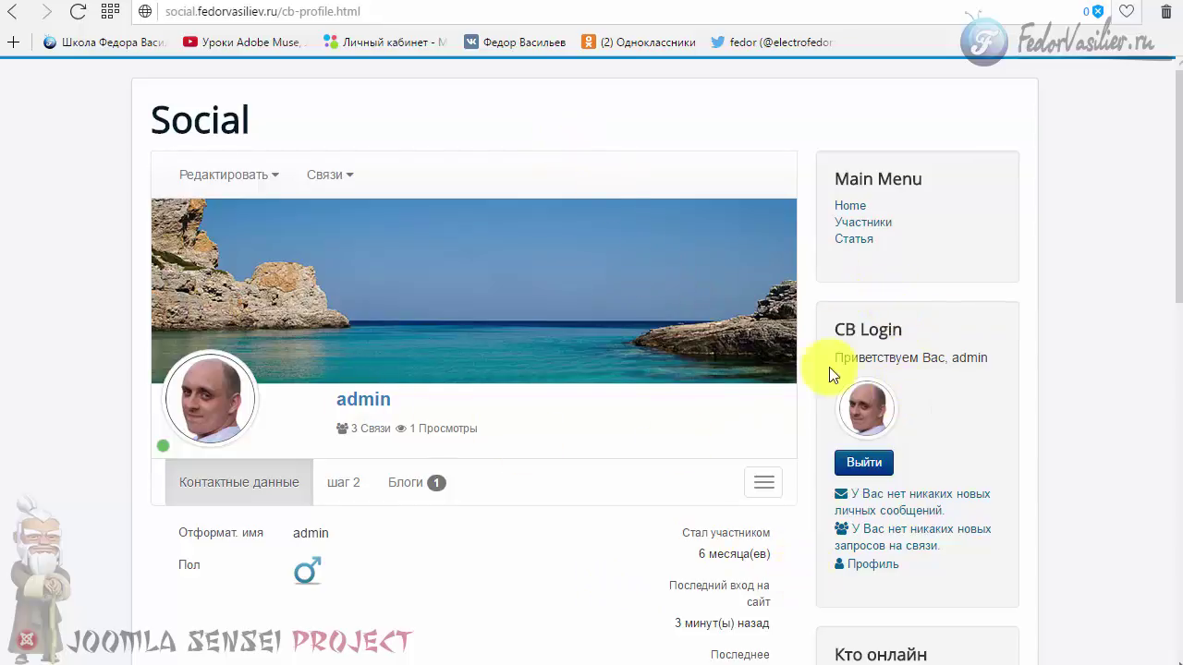
Look through the sidebar modules on the site's profile page
scroll(943, 510, "down", 7)
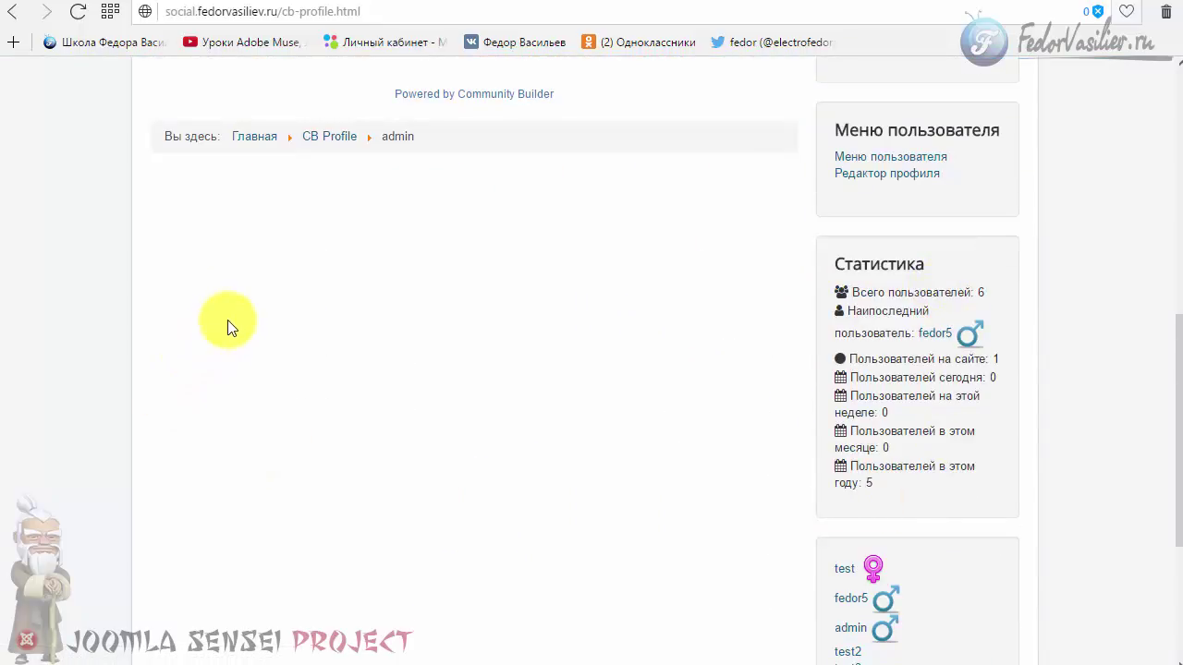
scroll(621, 391, "down", 3)
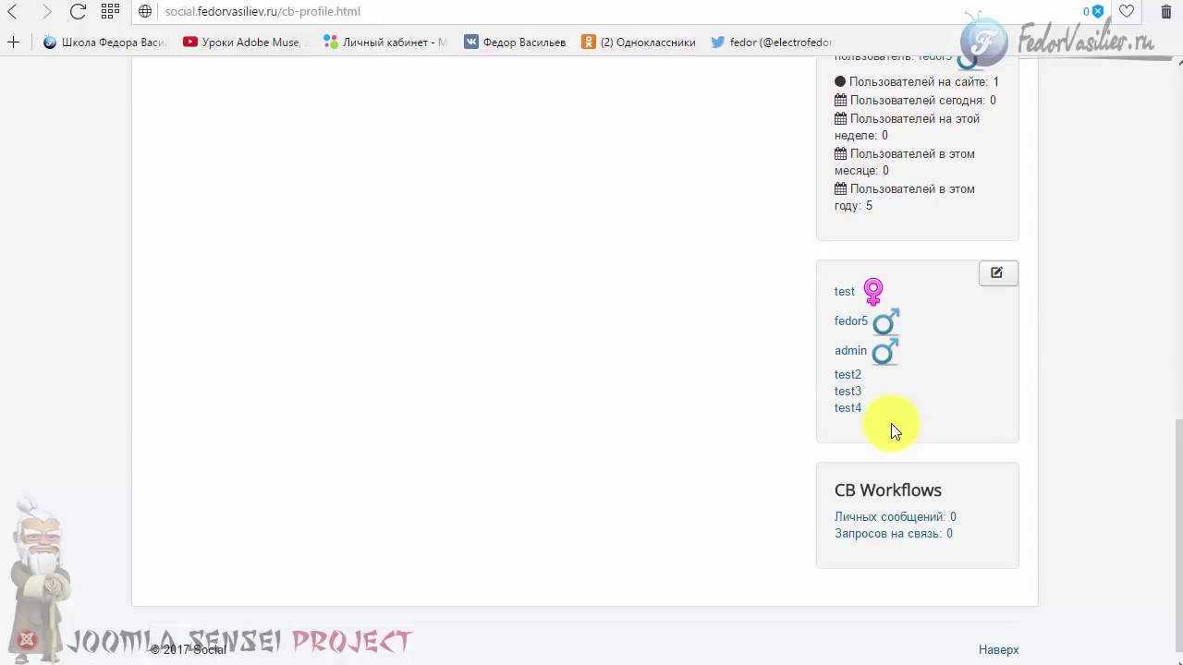
left_click_drag(1169, 539, 771, 44)
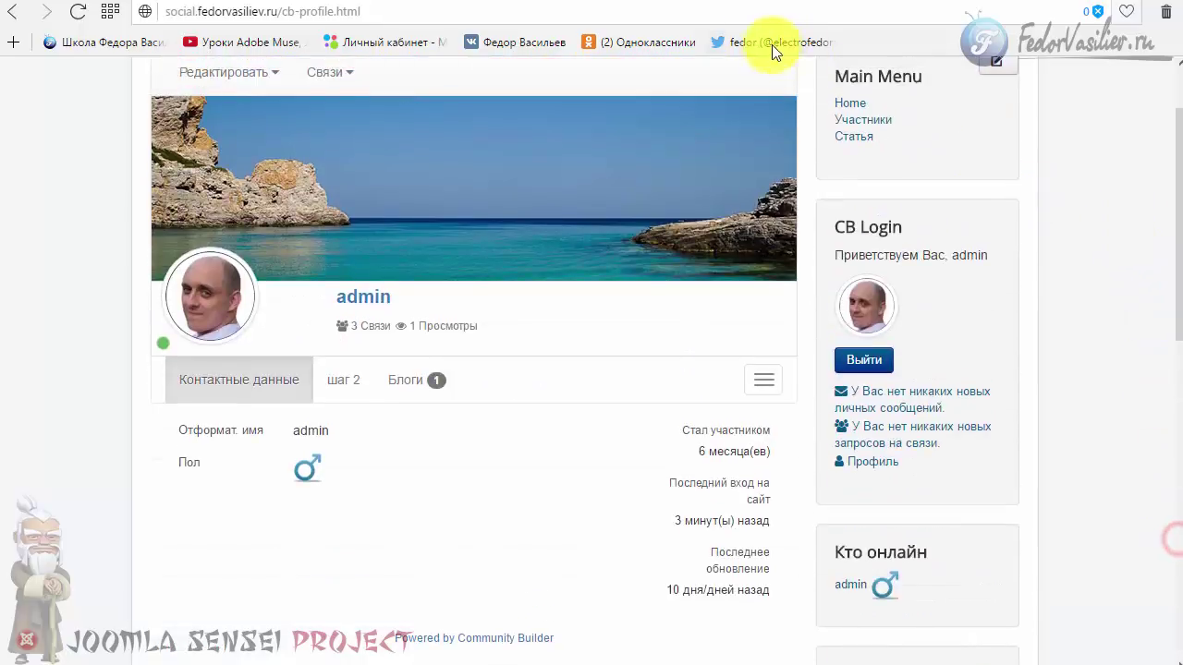
Upload and install the extension package mod_cbbirthday_3-7-10.zip in the site administration
key("ctrl+Tab")
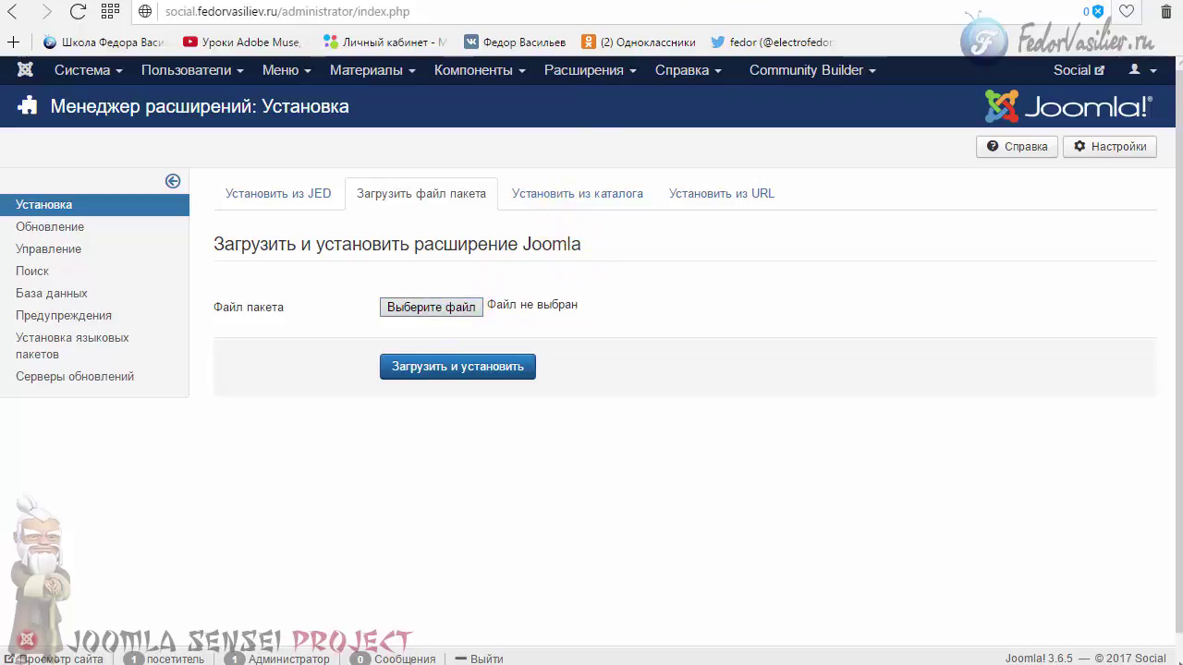
key("alt+Tab")
left_click(153, 144)
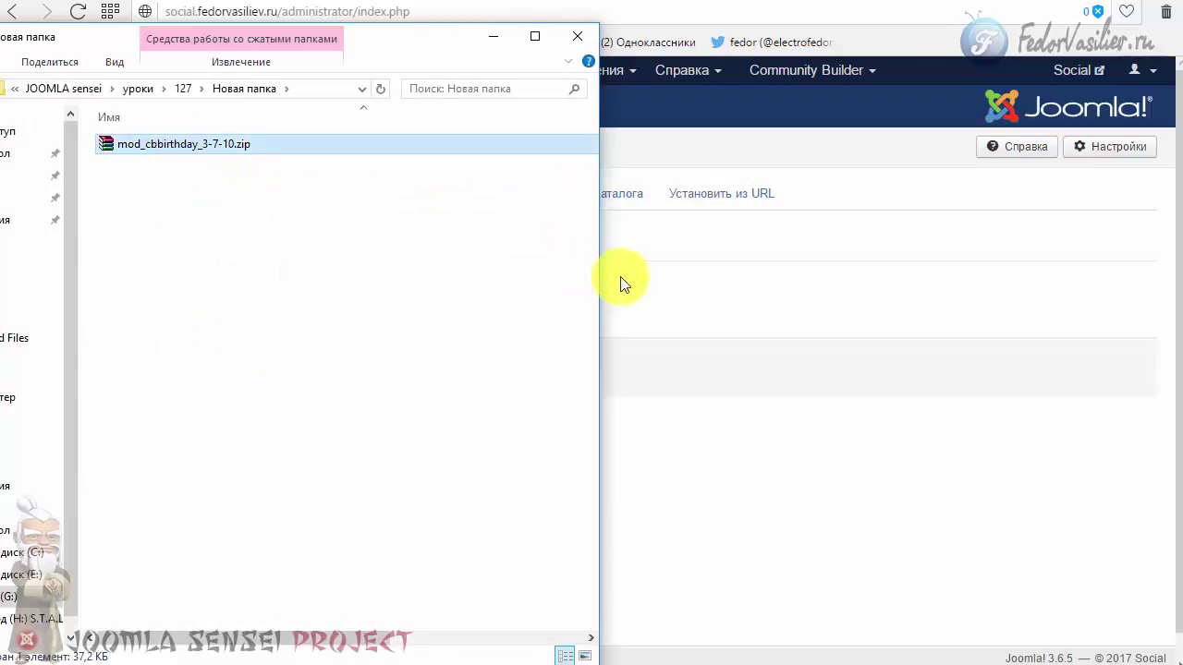
left_click_drag(602, 286, 174, 203)
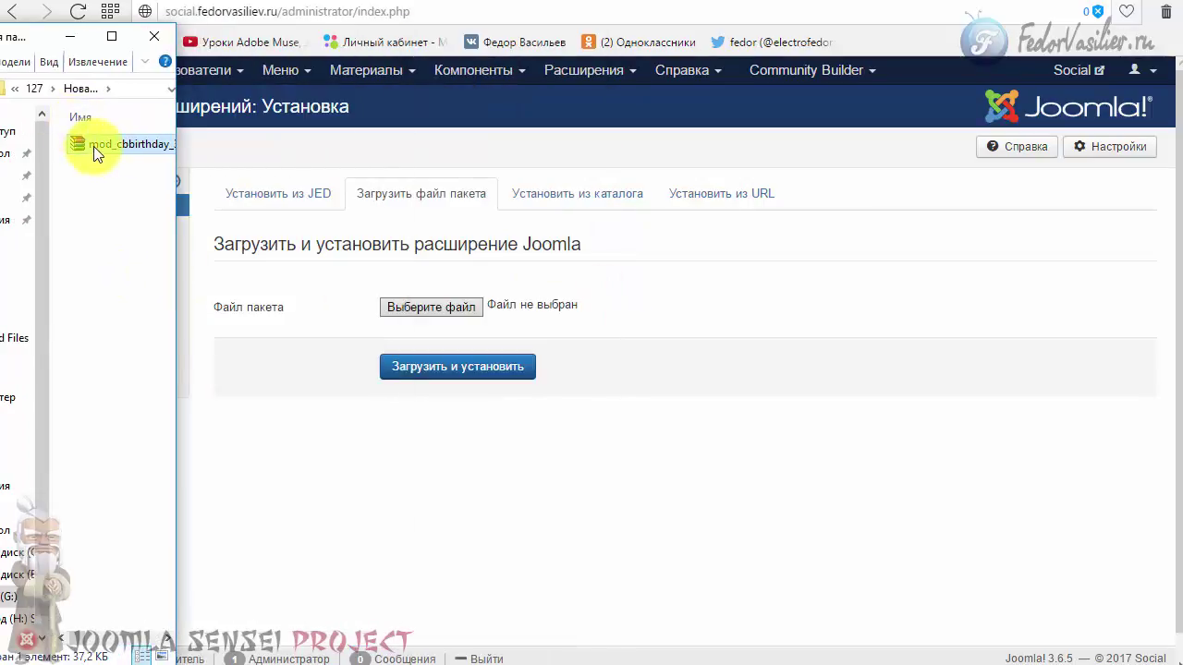
left_click_drag(93, 145, 408, 308)
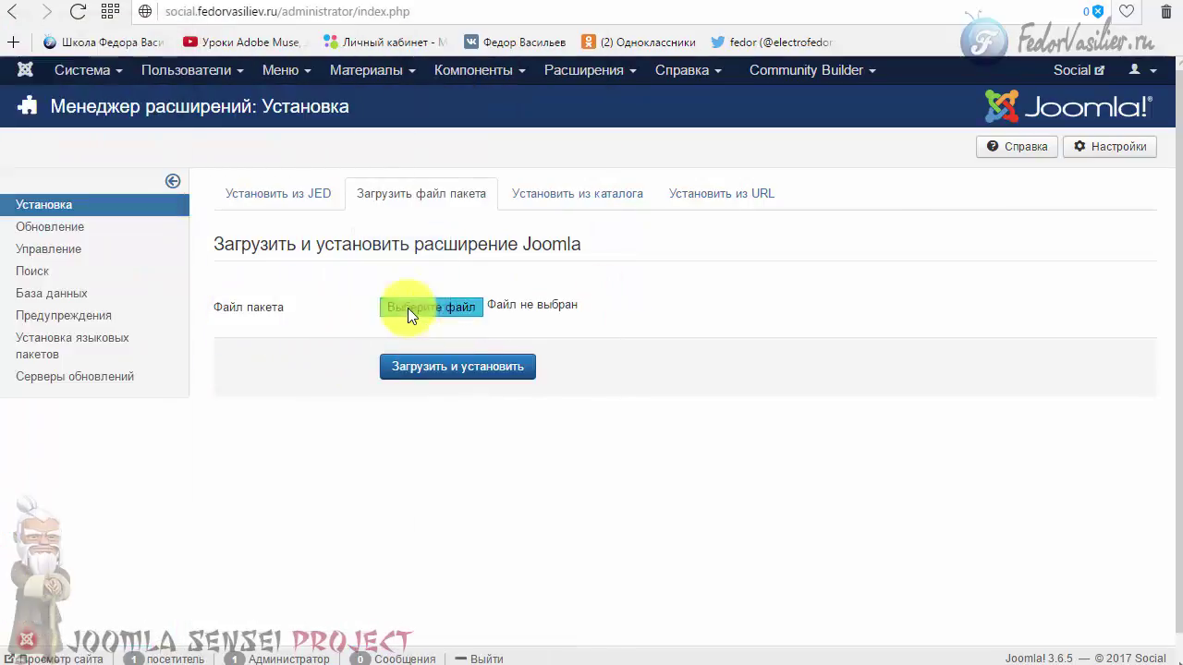
left_click(415, 370)
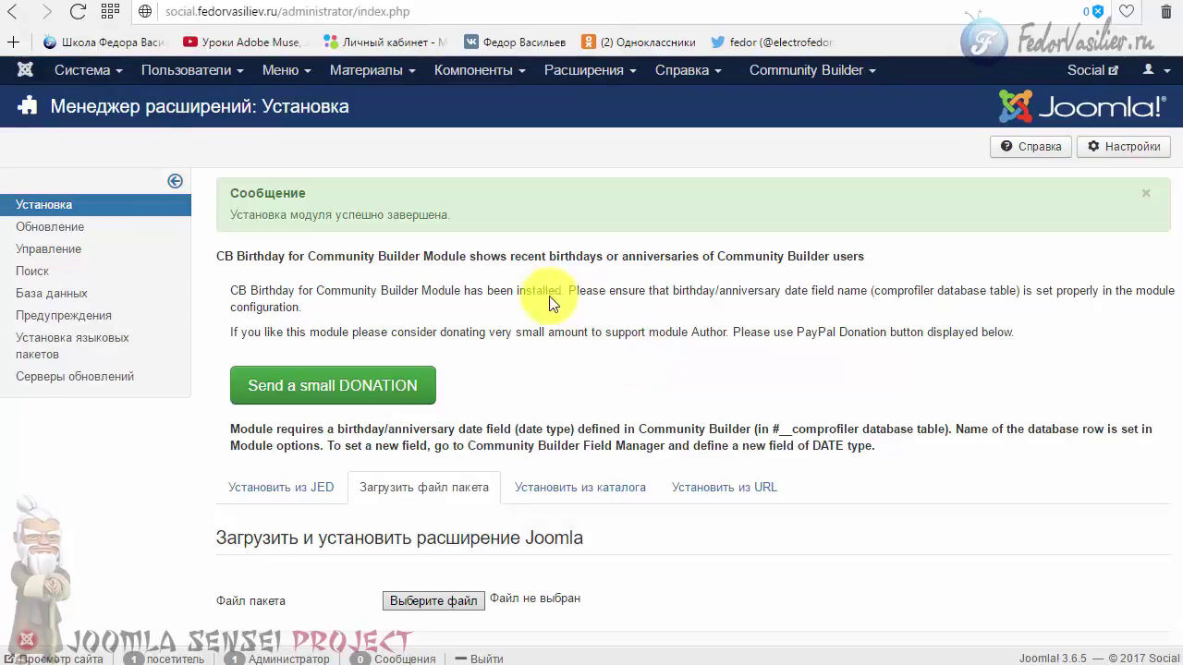
double_click(444, 211)
left_click(564, 325)
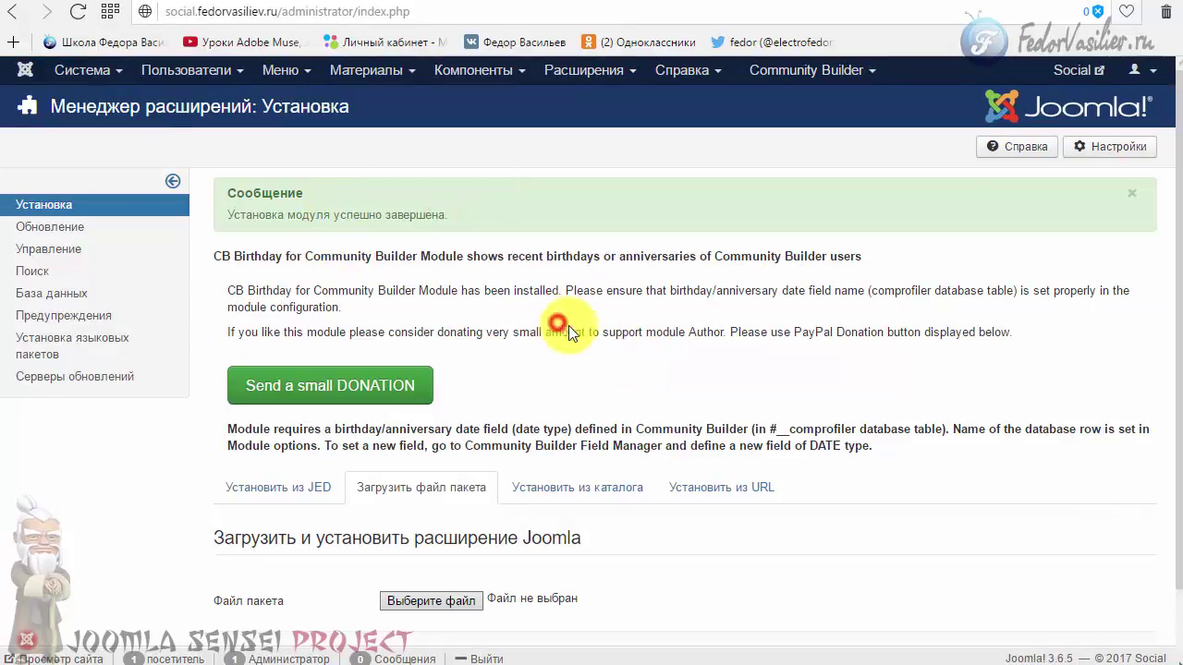
Open the CB Birthday for Community Builder module for editing from the site's module list
mouse_move(601, 72)
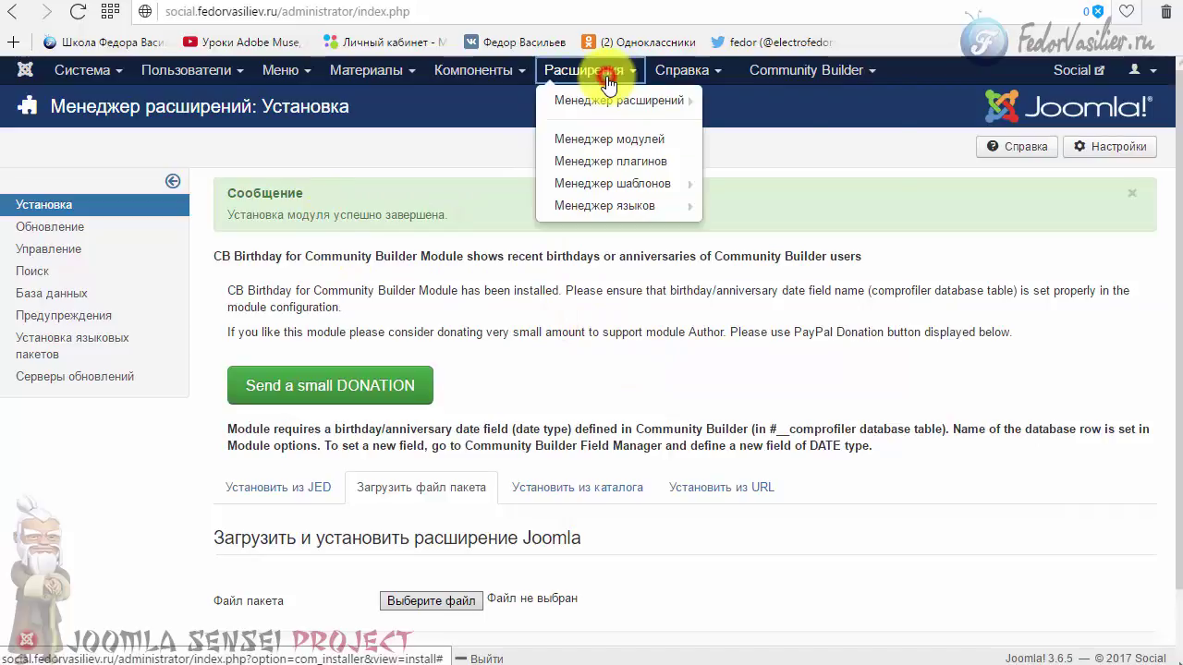
left_click(617, 135)
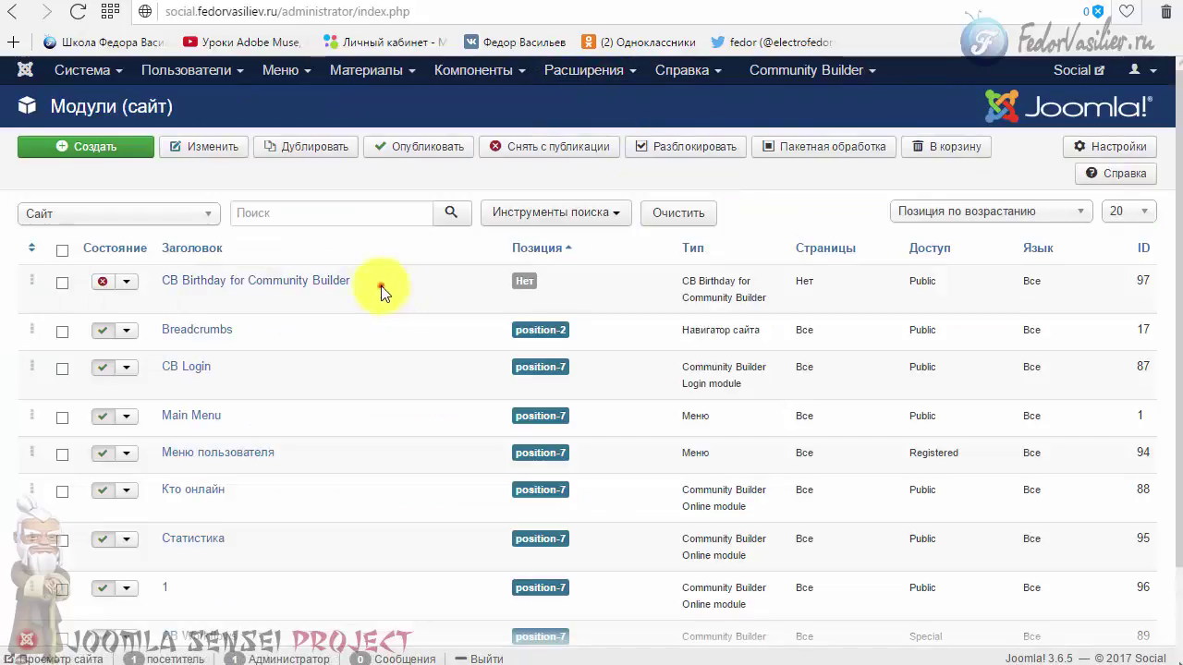
left_click_drag(162, 280, 344, 275)
left_click(367, 287)
left_click(189, 288)
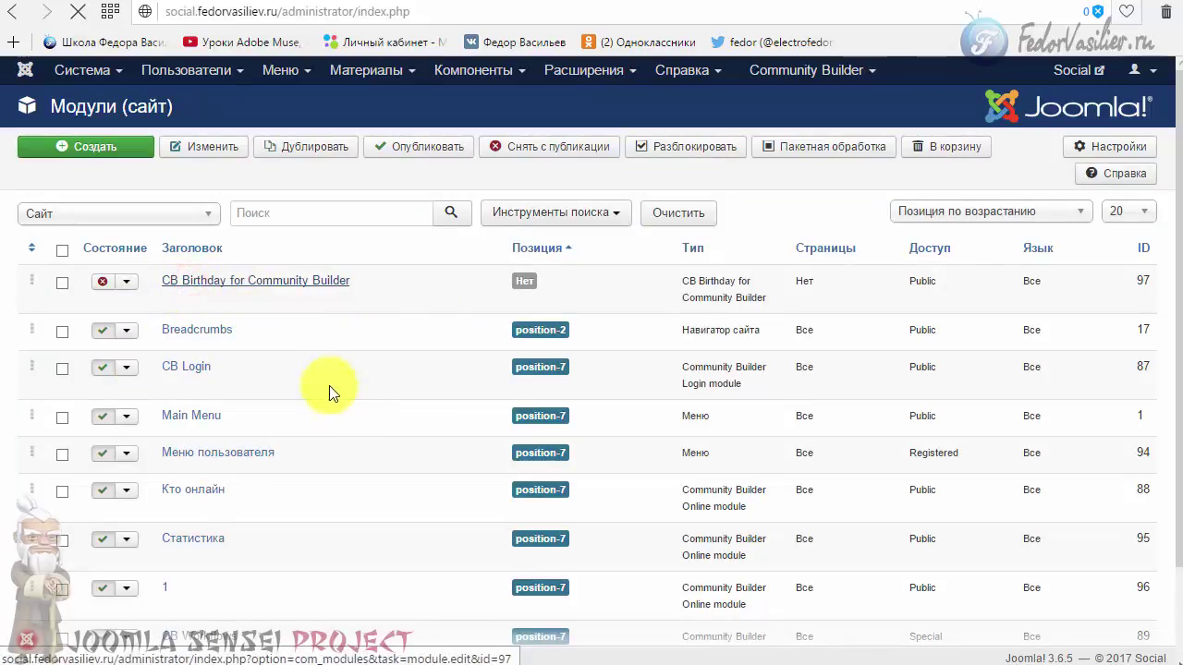
Change the module's title to "Дни рождения" and set its status to Опубликовано
left_click_drag(97, 195, 369, 196)
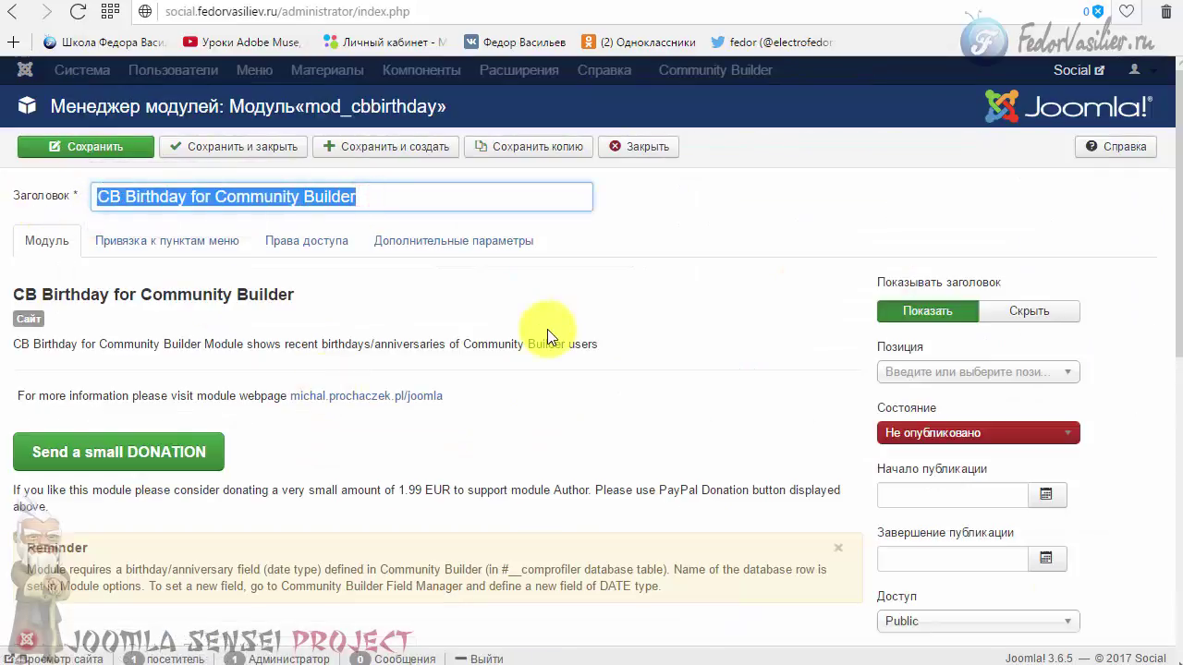
type("Дни рождения")
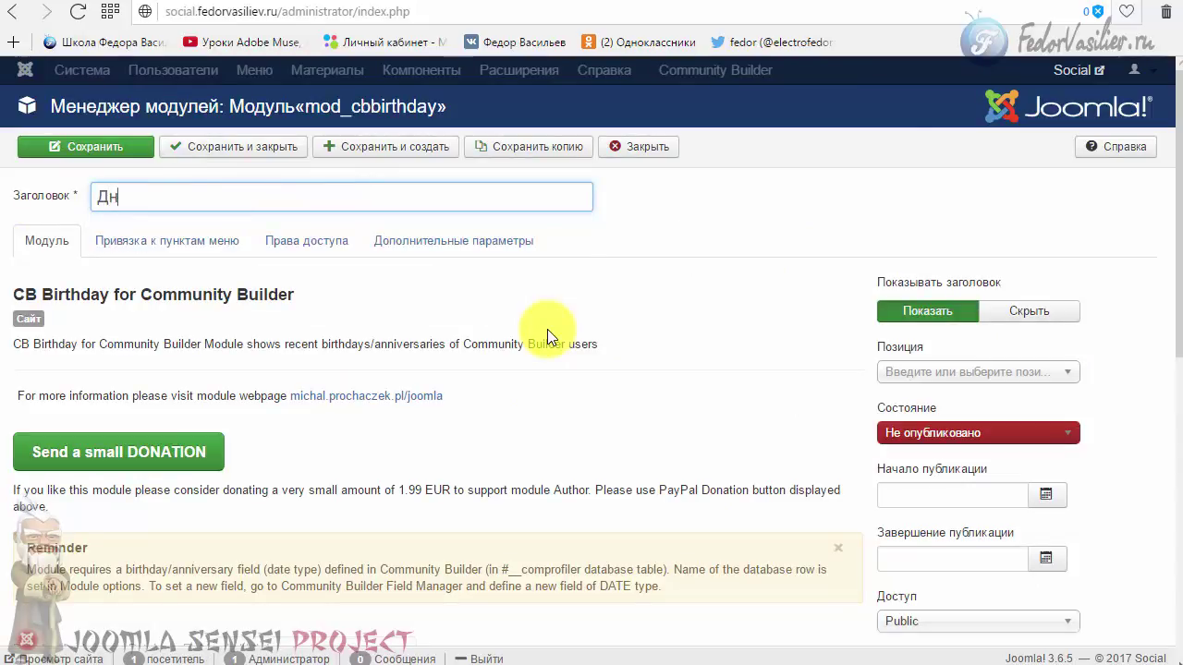
left_click(898, 431)
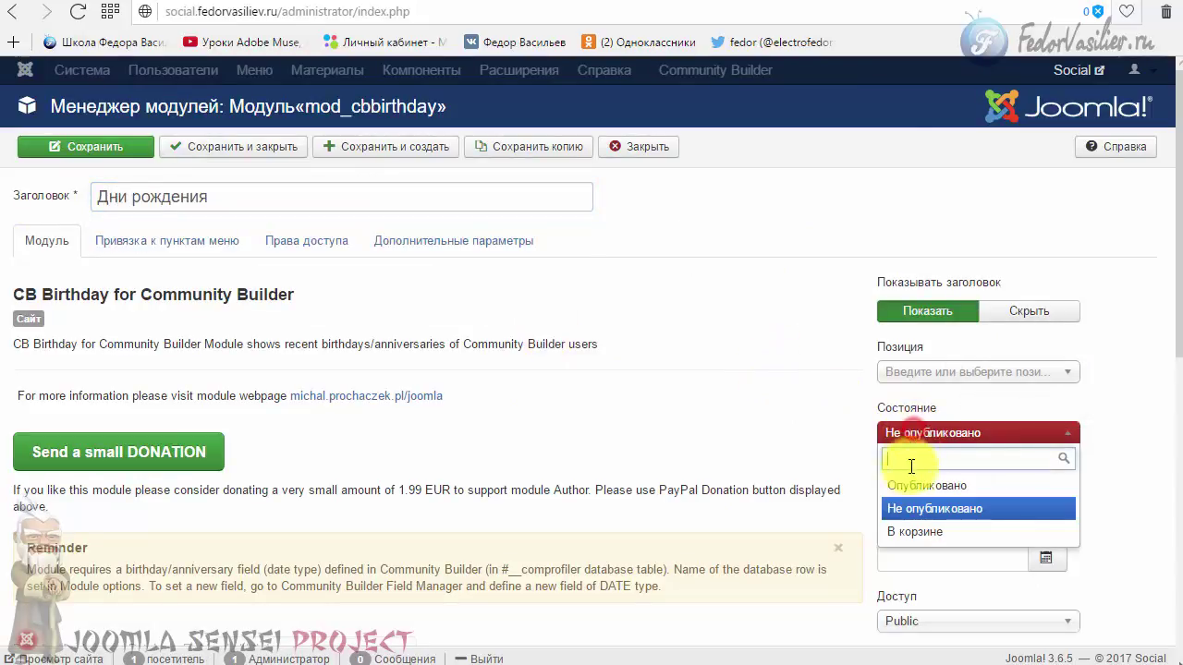
left_click(911, 485)
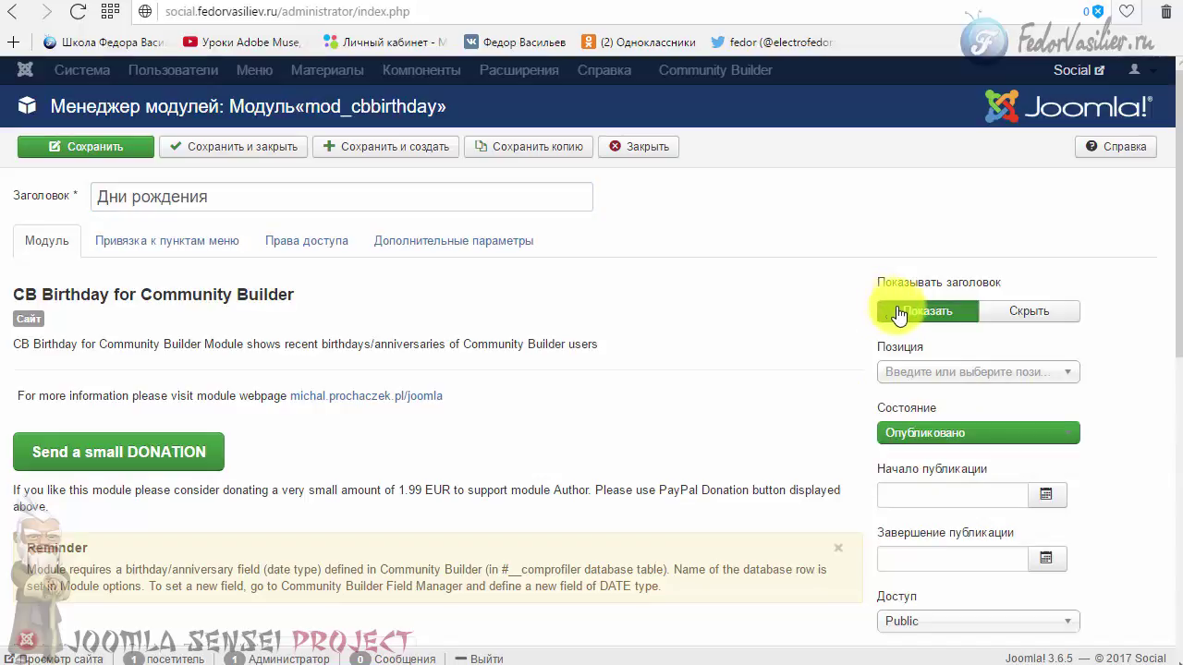
Set the birthday module's position to position-7
left_click(1058, 379)
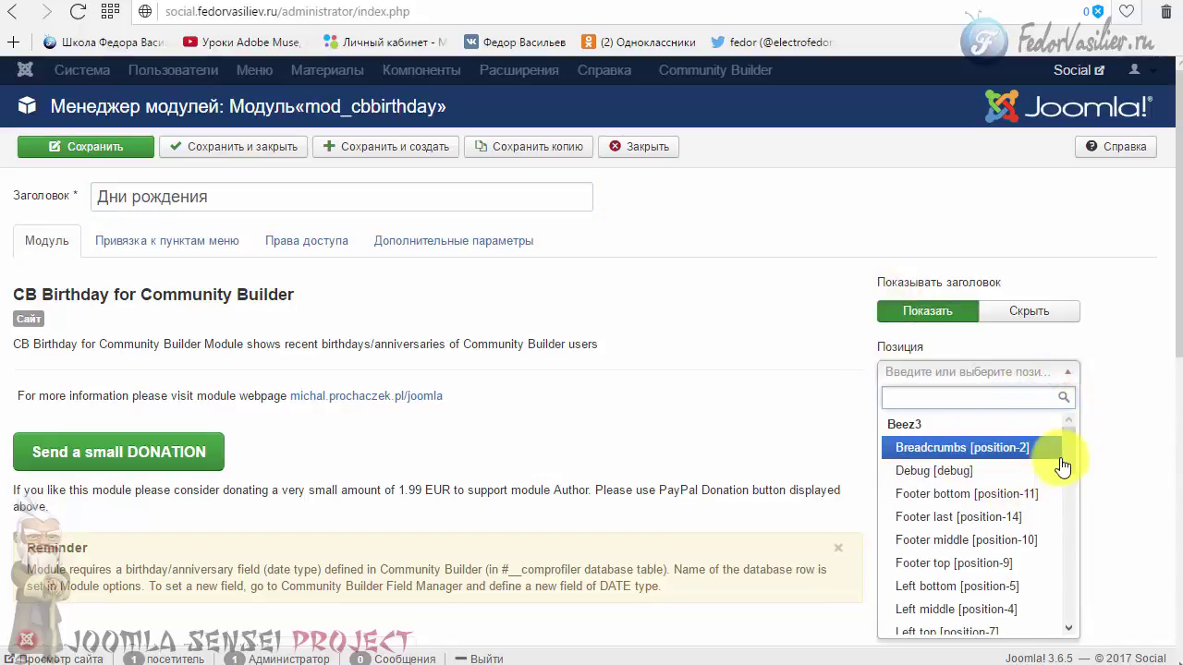
scroll(1062, 467, "down", 1)
left_click(1061, 462)
left_click(1043, 373)
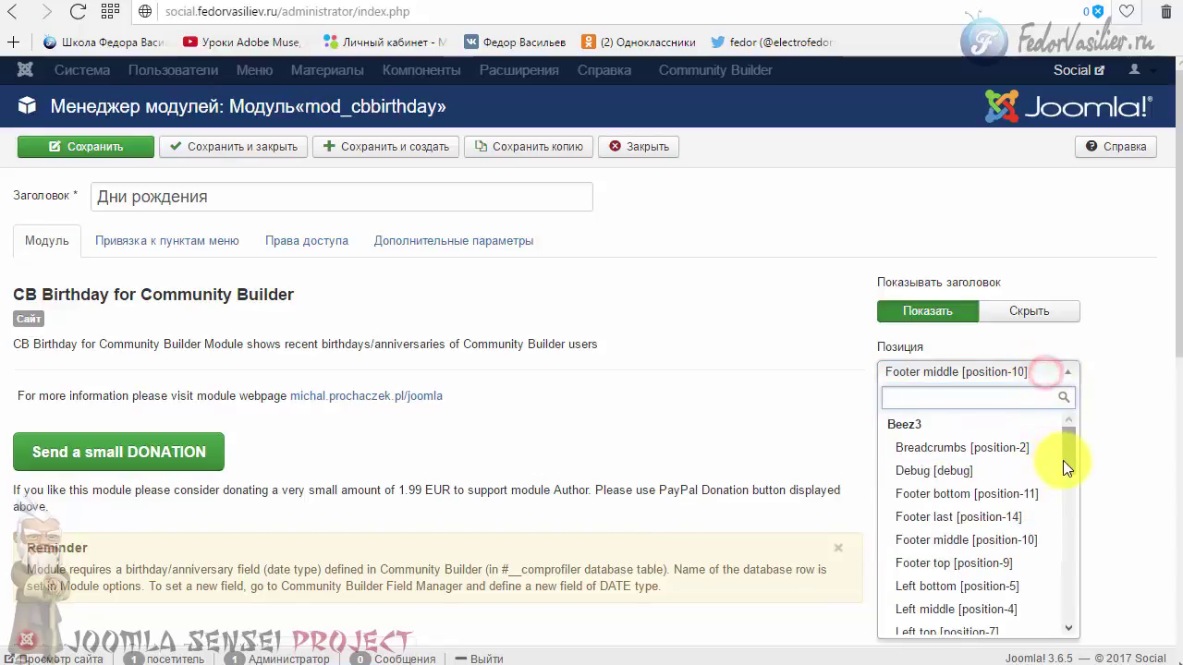
scroll(1053, 554, "down", 10)
left_click(940, 348)
scroll(699, 515, "up", 5)
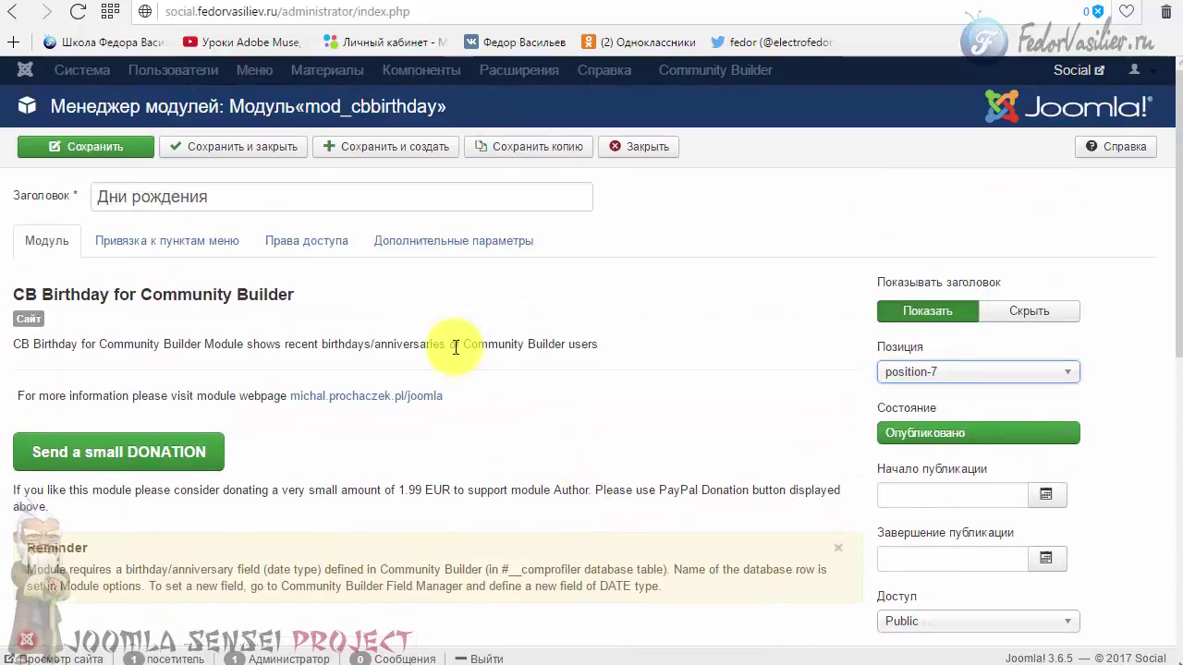
Assign the birthday module to all pages with the option "На всех страницах"
left_click(216, 242)
left_click(268, 286)
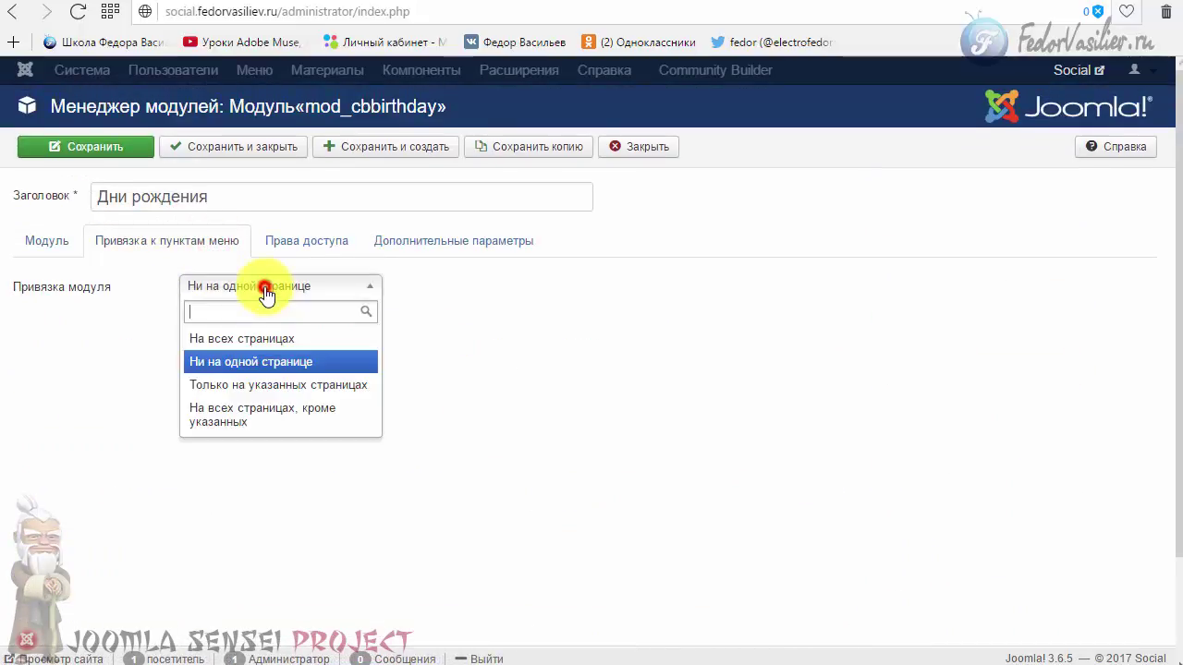
left_click(236, 340)
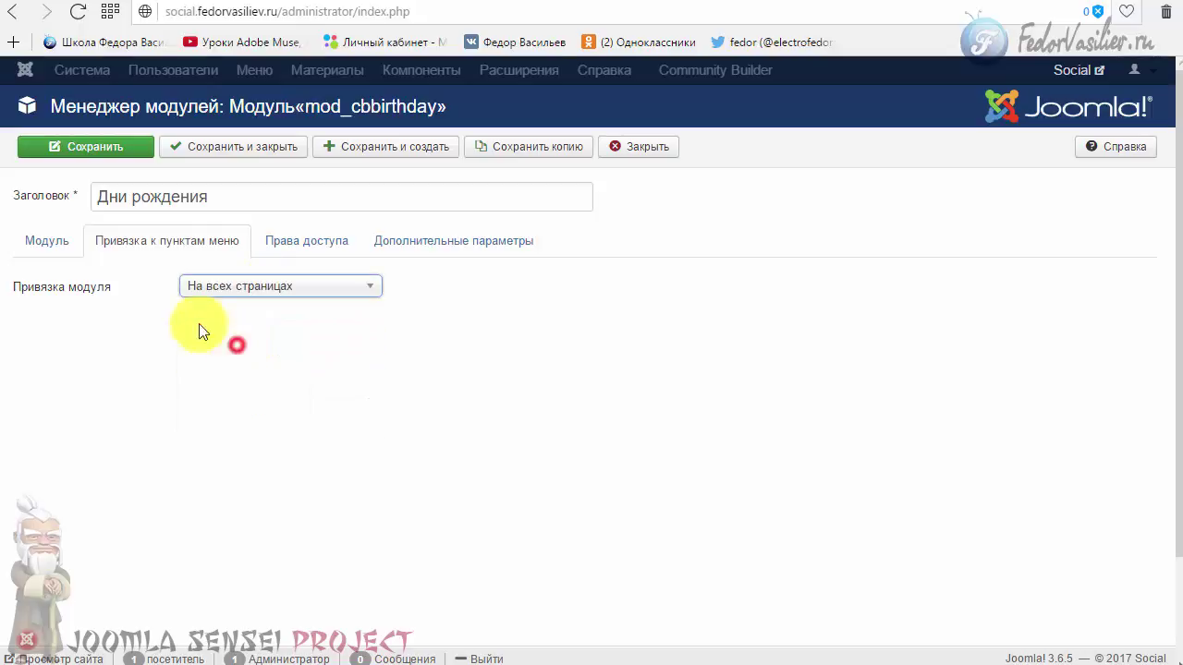
left_click(341, 242)
left_click(399, 251)
Look through the birthday module's display options and save the module
left_click(44, 244)
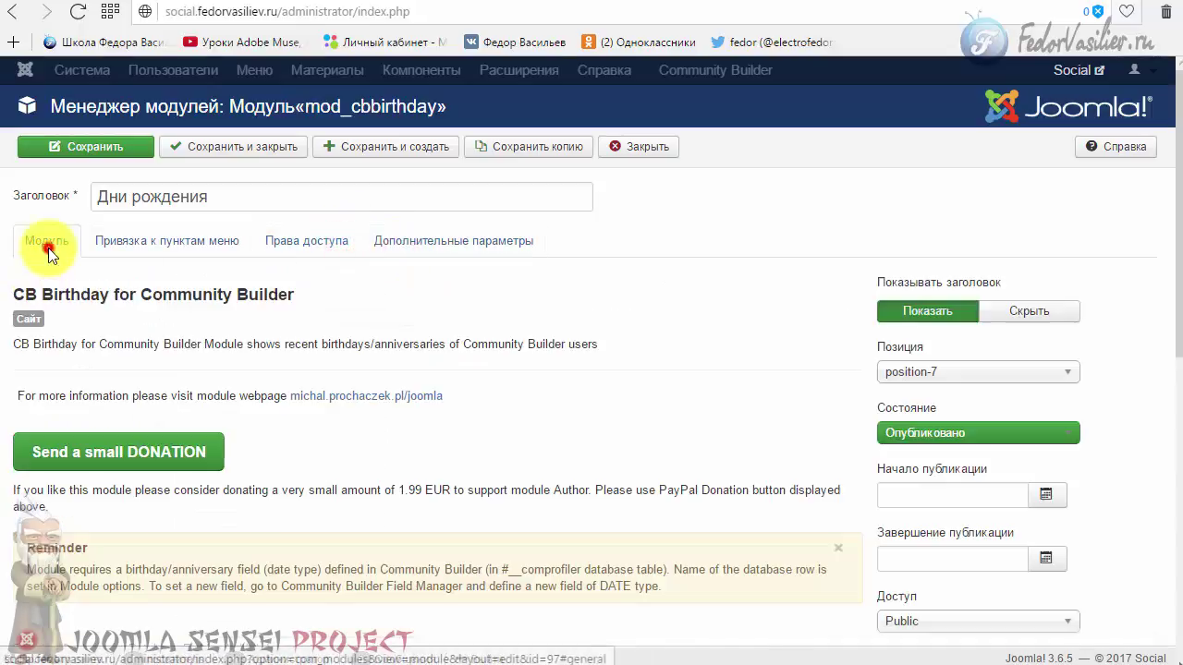
scroll(161, 328, "down", 7)
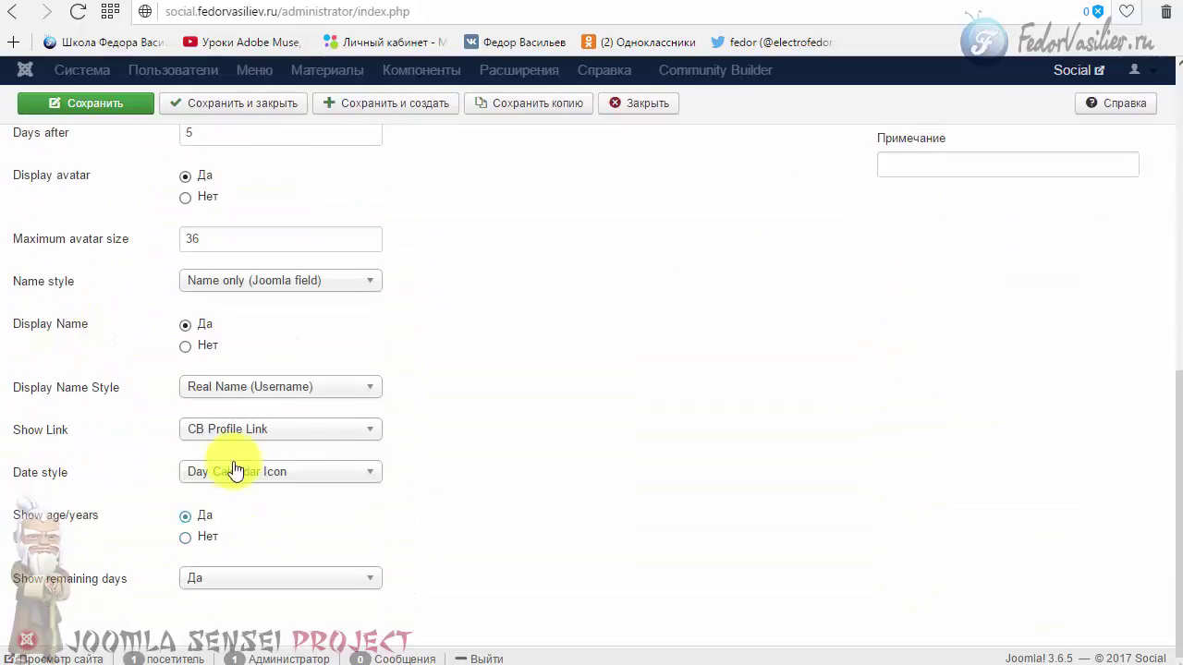
scroll(150, 342, "up", 5)
scroll(144, 405, "up", 3)
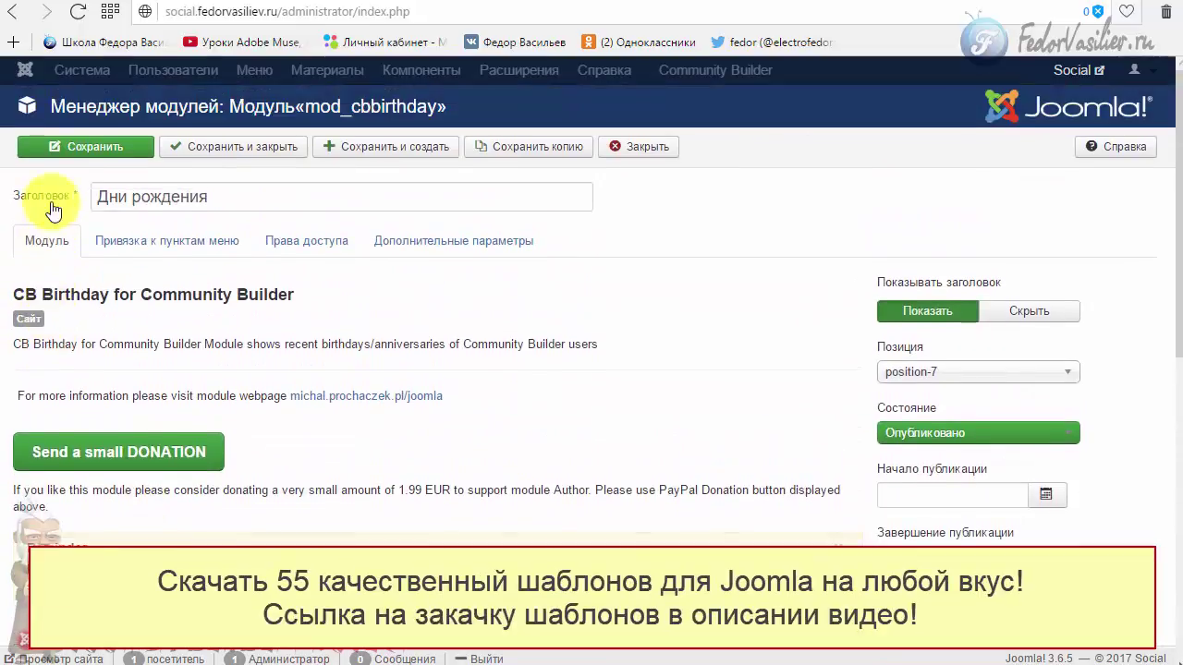
left_click(76, 146)
Reload the site's profile page and read the notice above the profile about the birthday module
left_click(383, 42)
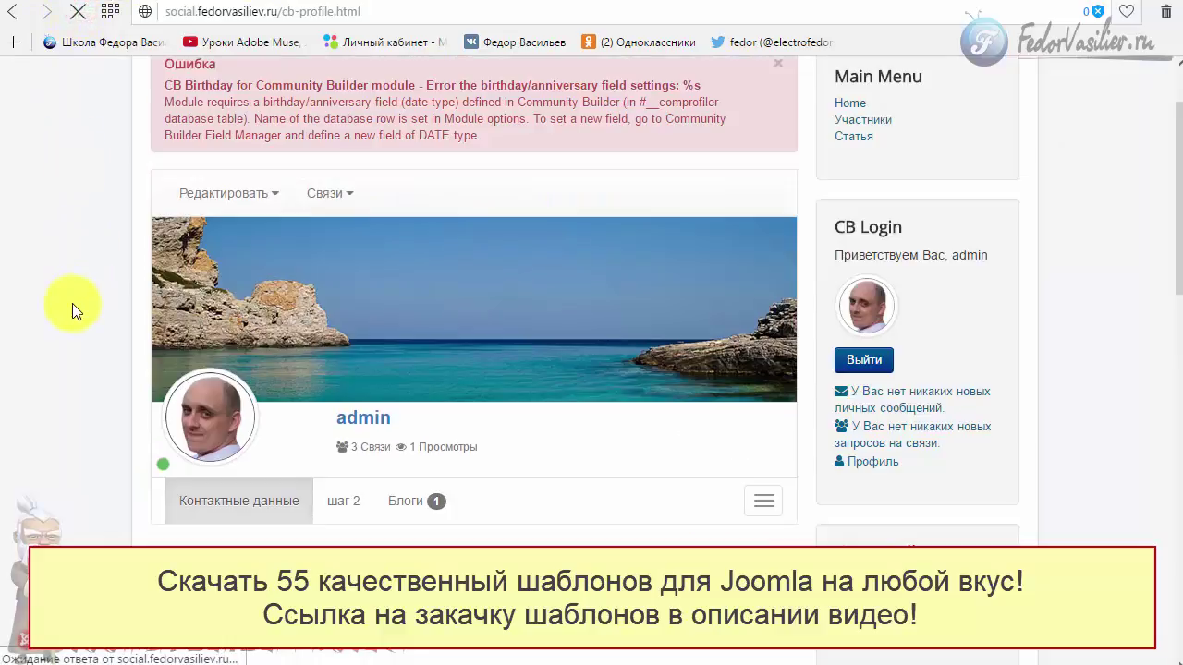
left_click(227, 266)
left_click_drag(163, 166, 490, 242)
left_click(495, 240)
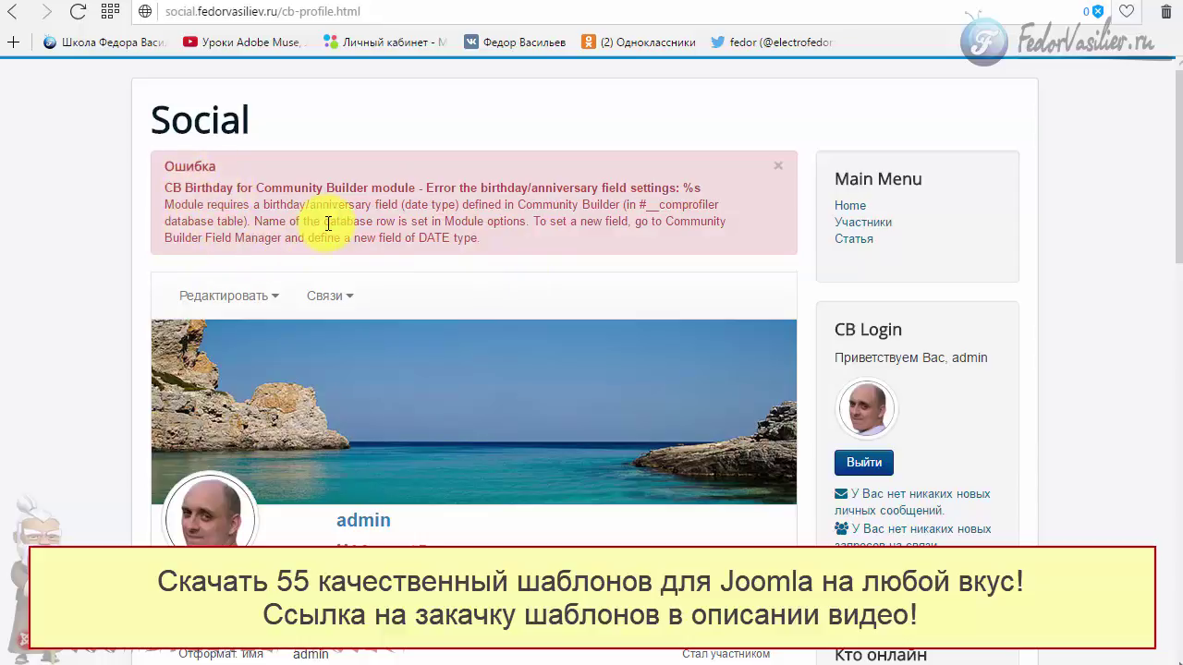
left_click_drag(481, 240, 145, 182)
left_click(468, 242)
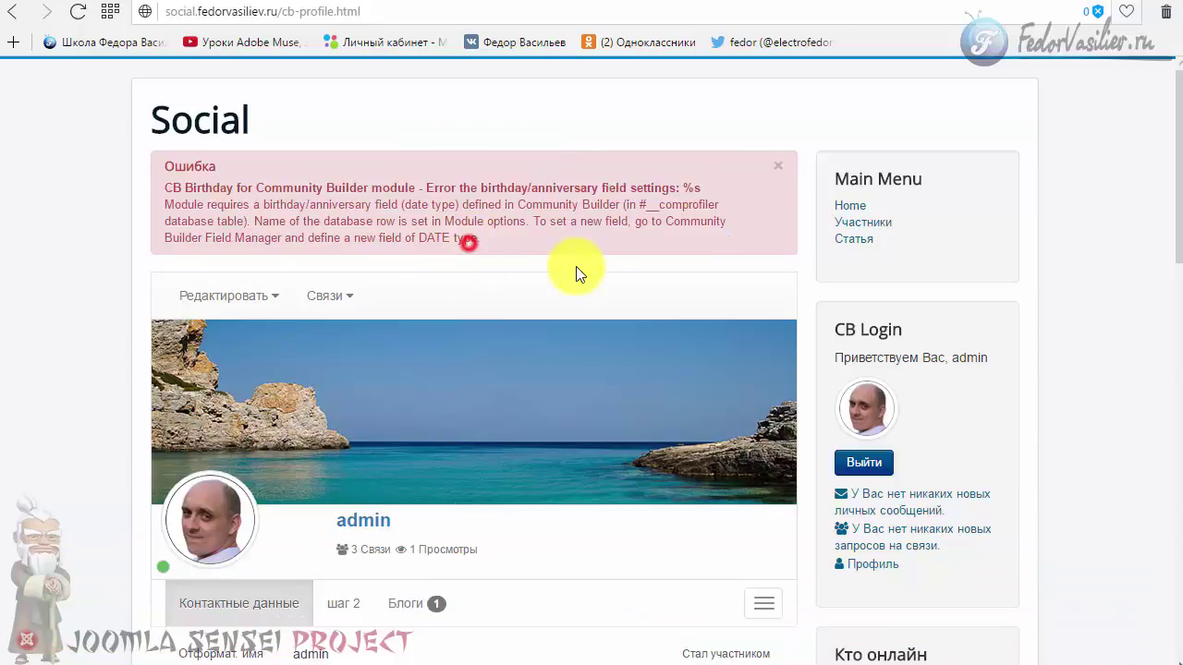
Check the text shown in the Дни рождения module in the profile page's sidebar
scroll(712, 164, "down", 5)
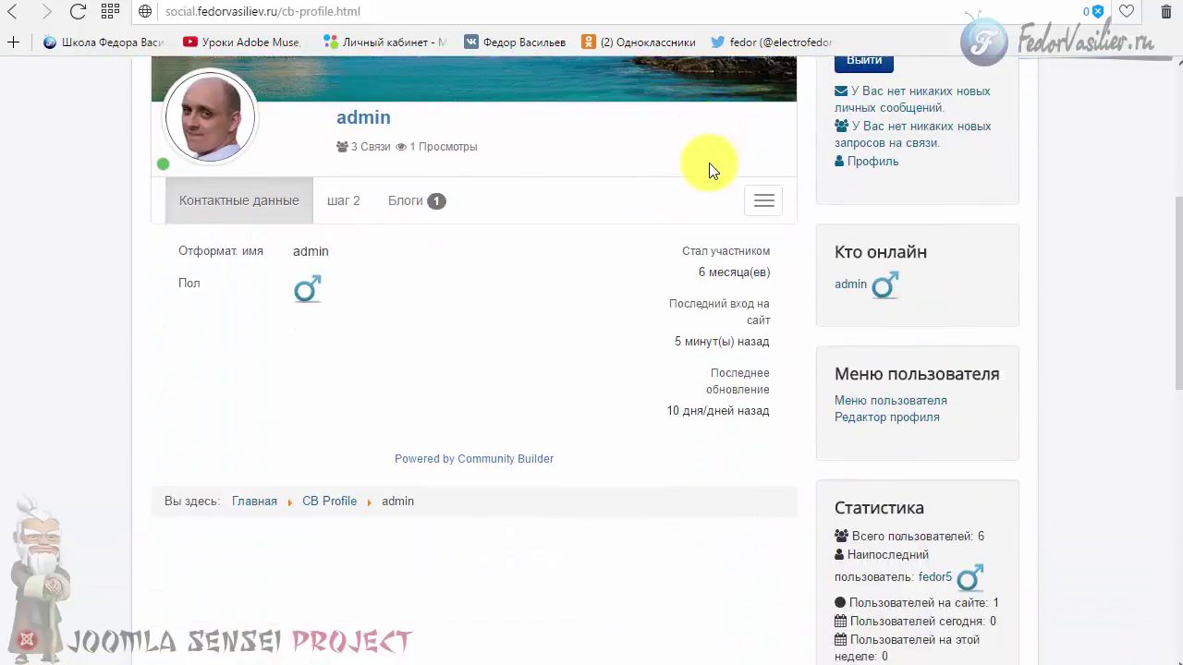
scroll(709, 163, "down", 6)
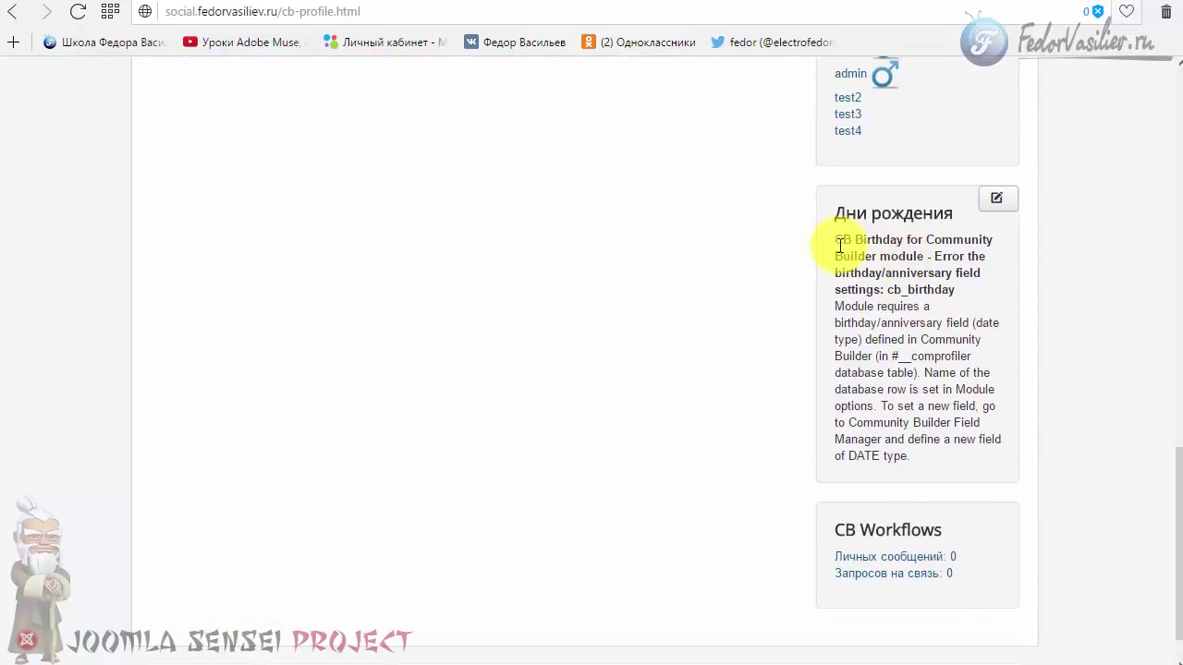
left_click_drag(836, 239, 884, 457)
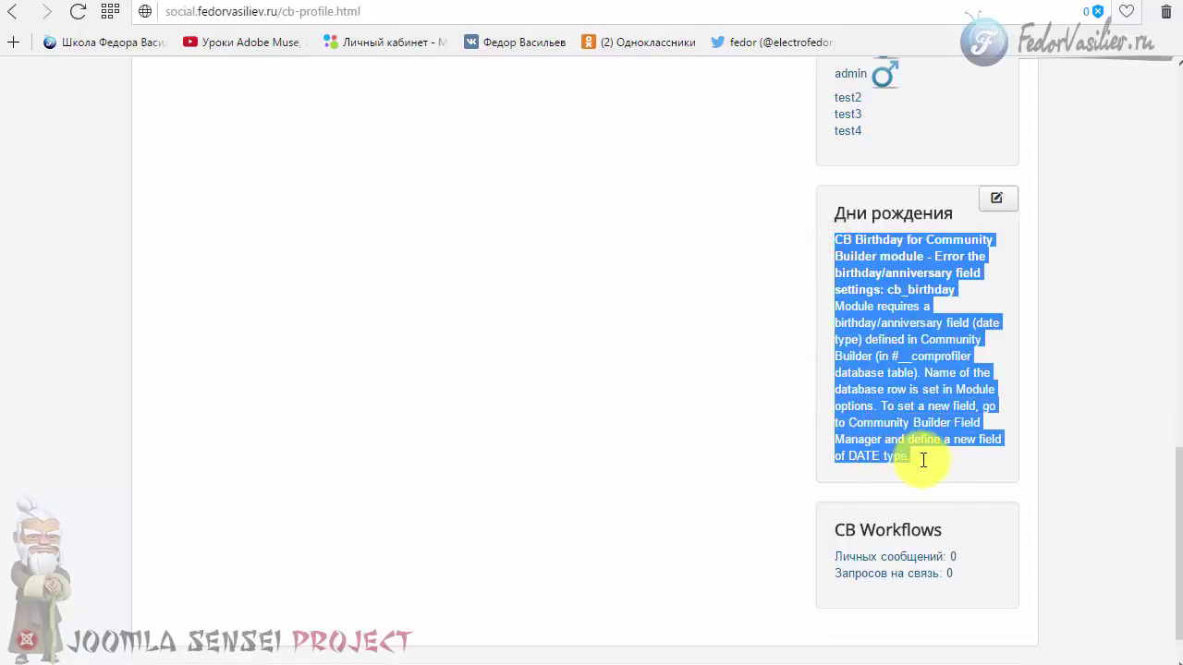
left_click(926, 317)
scroll(831, 231, "up", 1)
left_click(776, 9)
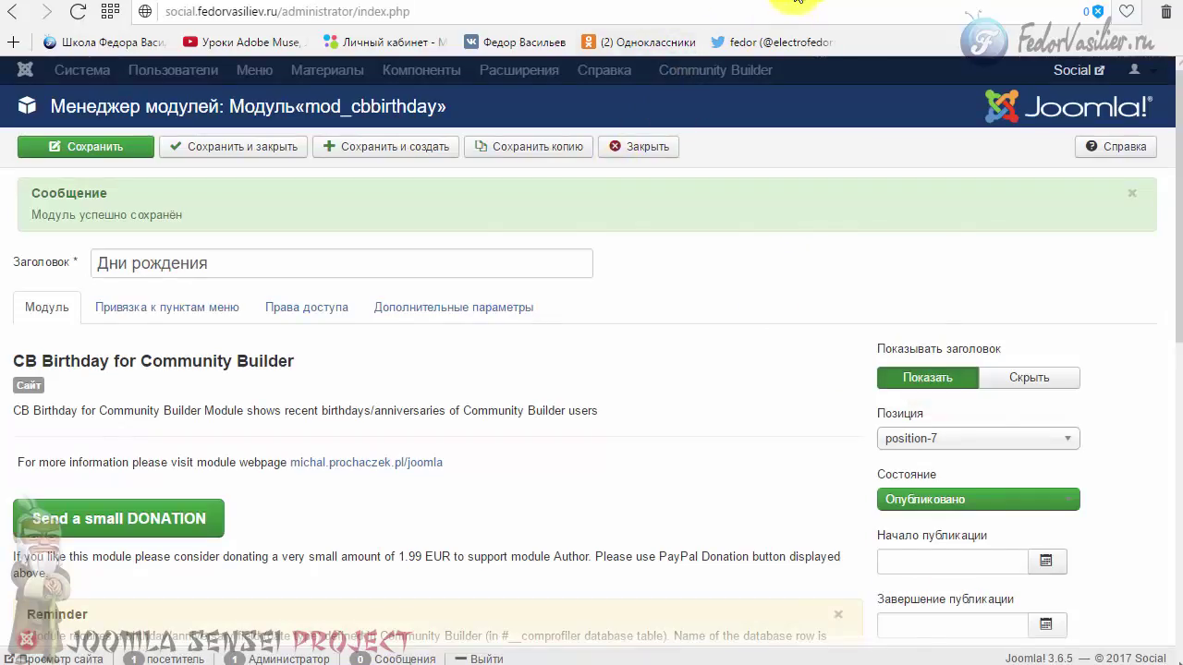
left_click(795, 2)
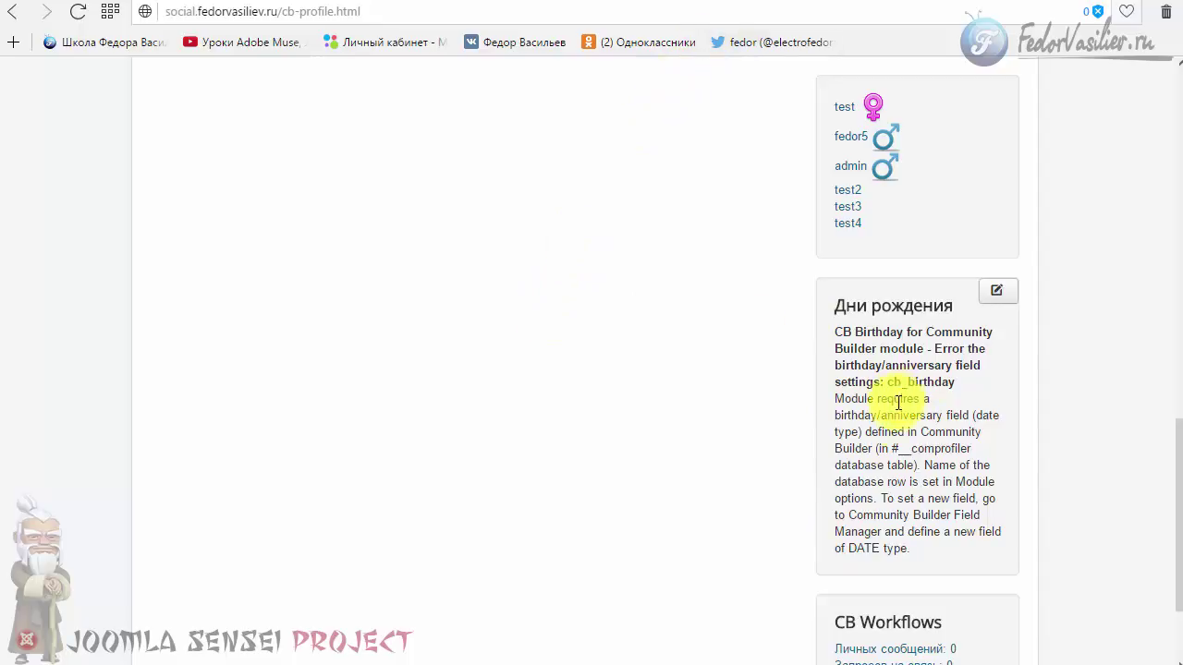
Reread the notice above the profile, and close the Дни рождения module's editor in the administration
scroll(869, 277, "up", 4)
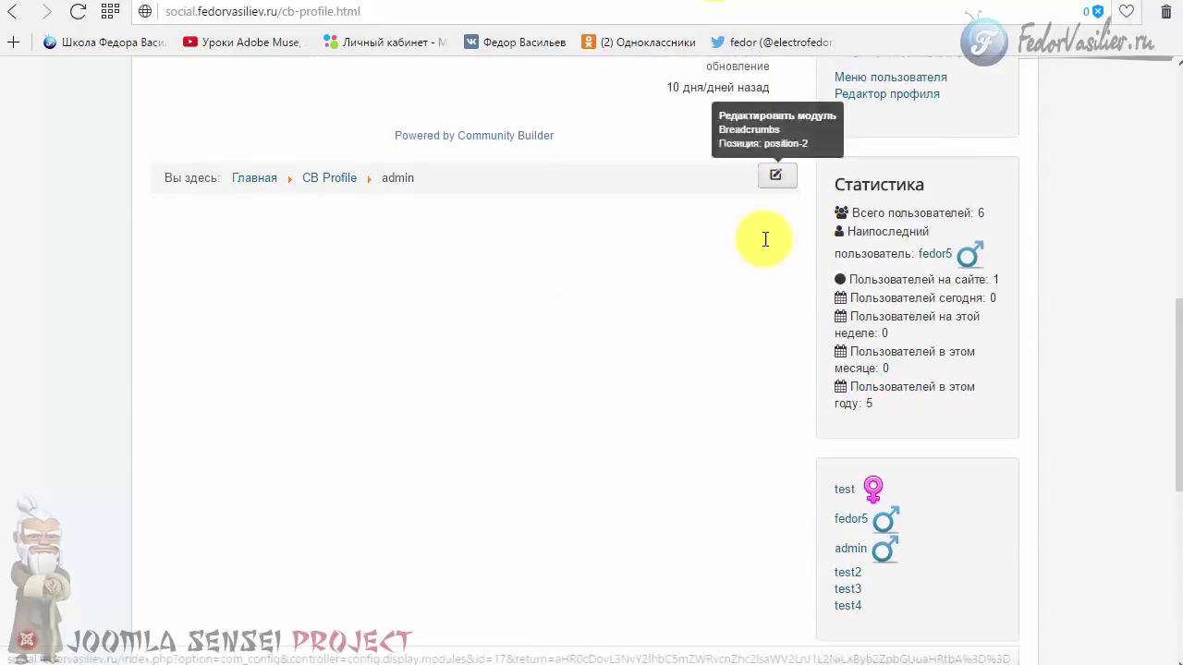
scroll(753, 263, "up", 10)
mouse_move(436, 226)
left_mouse_down()
mouse_move(311, 190)
mouse_move(250, 209)
left_mouse_up()
left_click(370, 231)
left_click(693, 0)
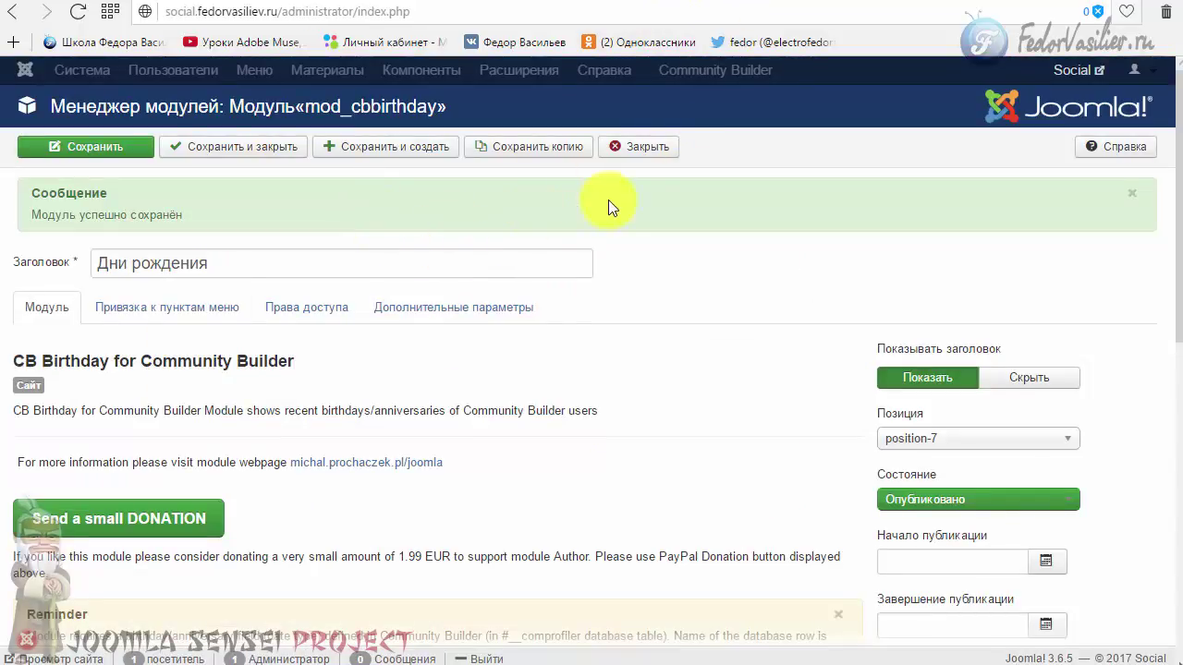
left_click(641, 148)
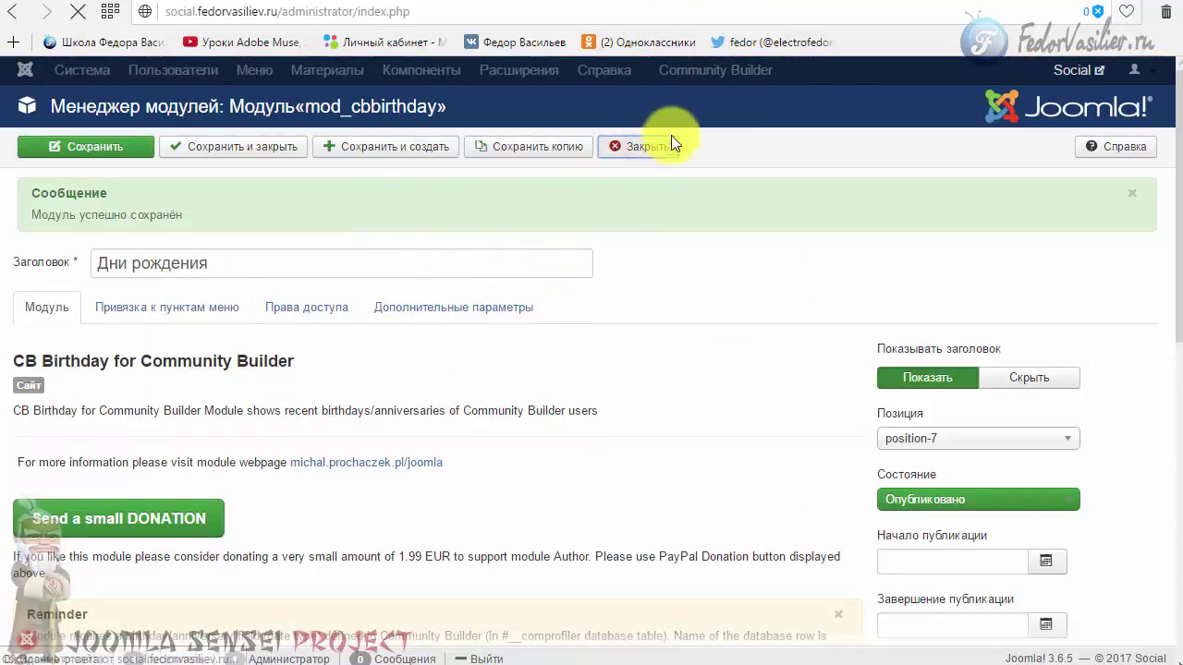
Create a new Community Builder field with the title "Дни рождения" and the internal name 123
left_click(774, 74)
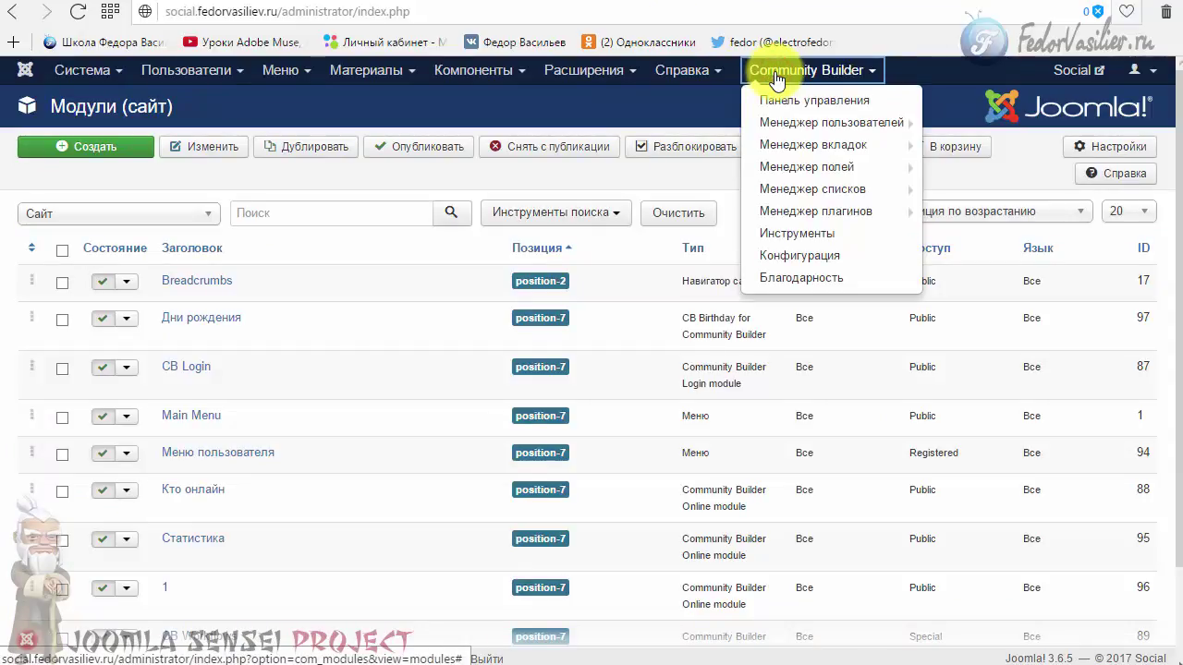
left_click(850, 172)
left_click(77, 146)
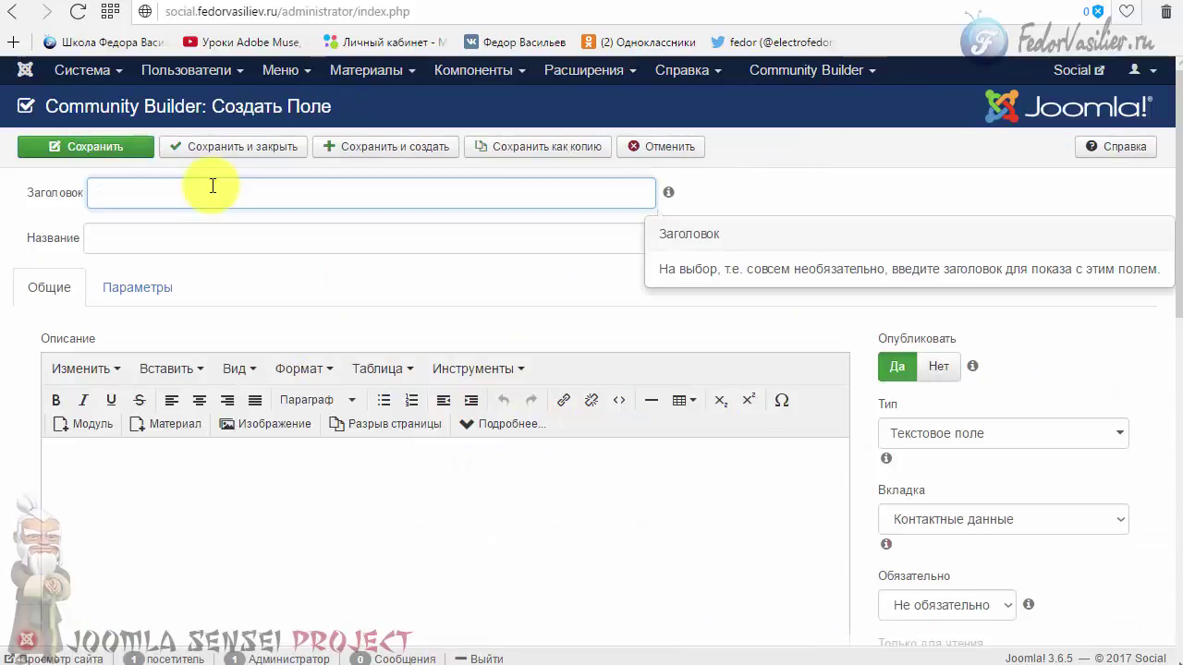
type("Дни рождения")
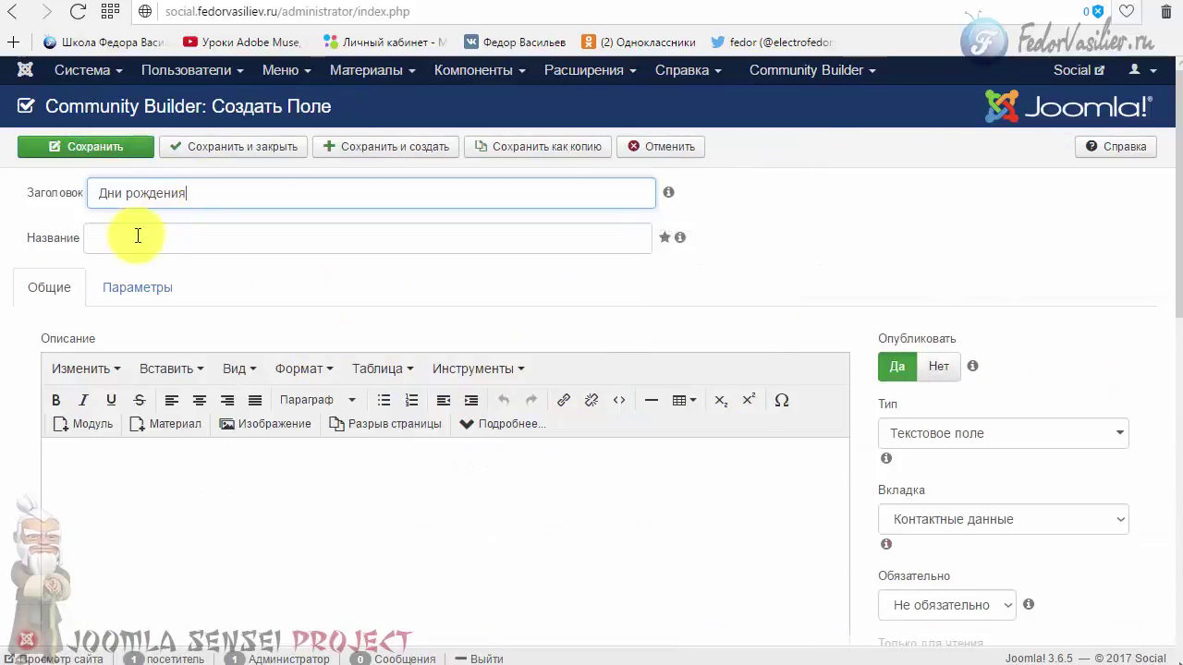
left_click(134, 241)
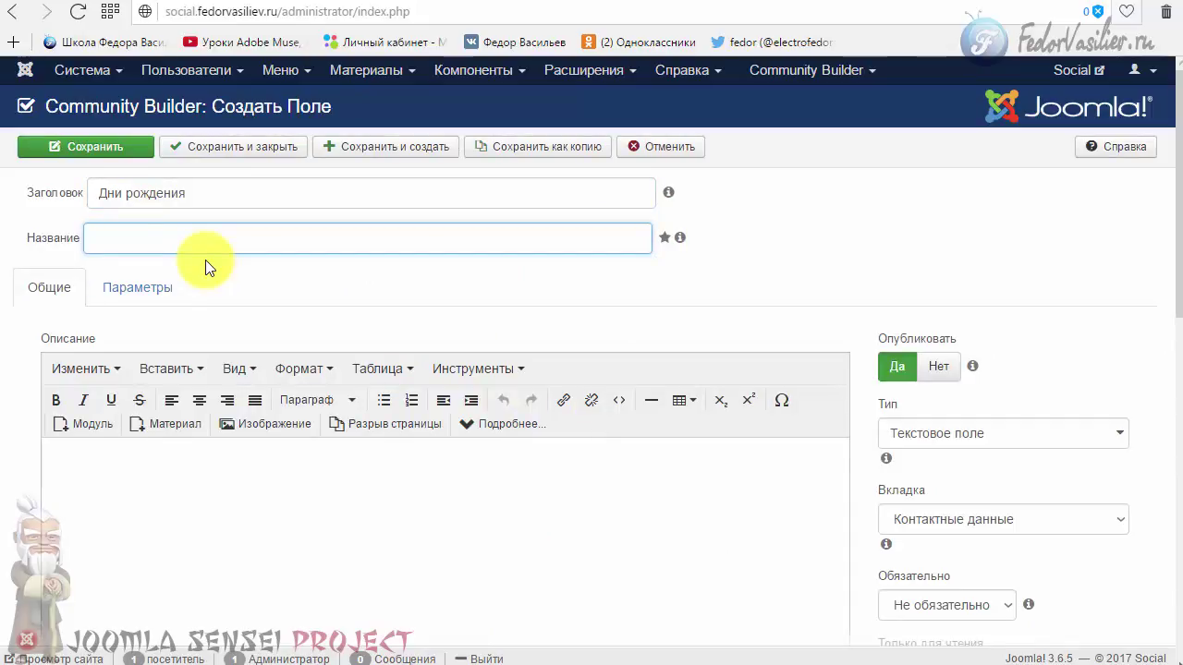
type("123")
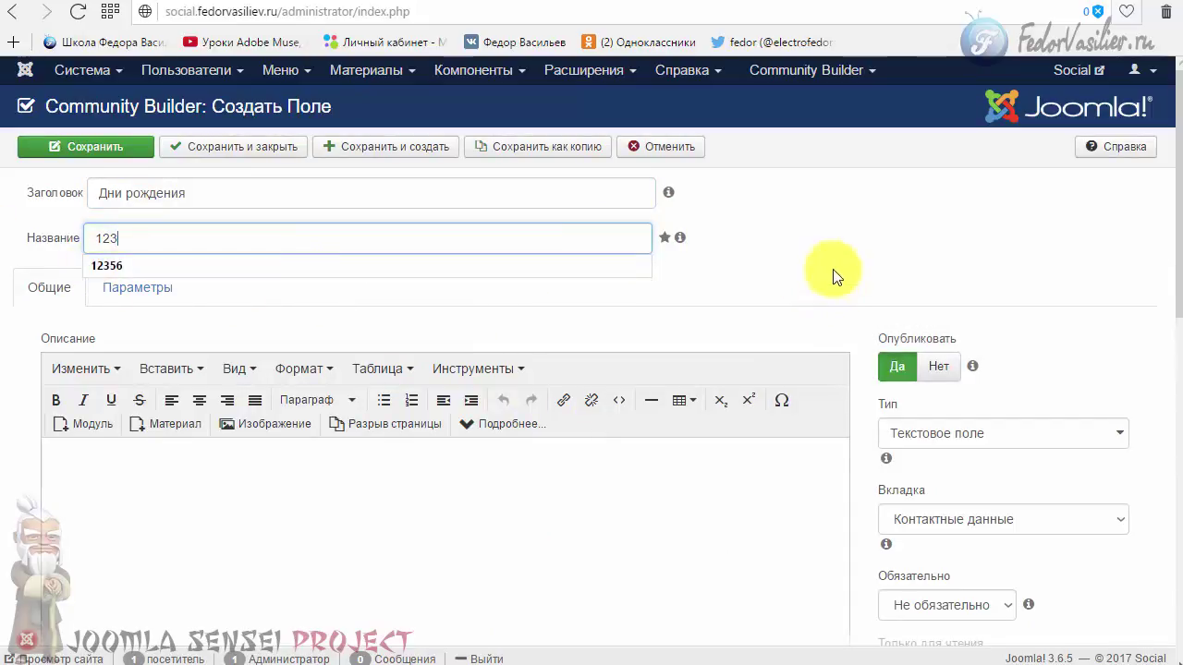
left_click(819, 239)
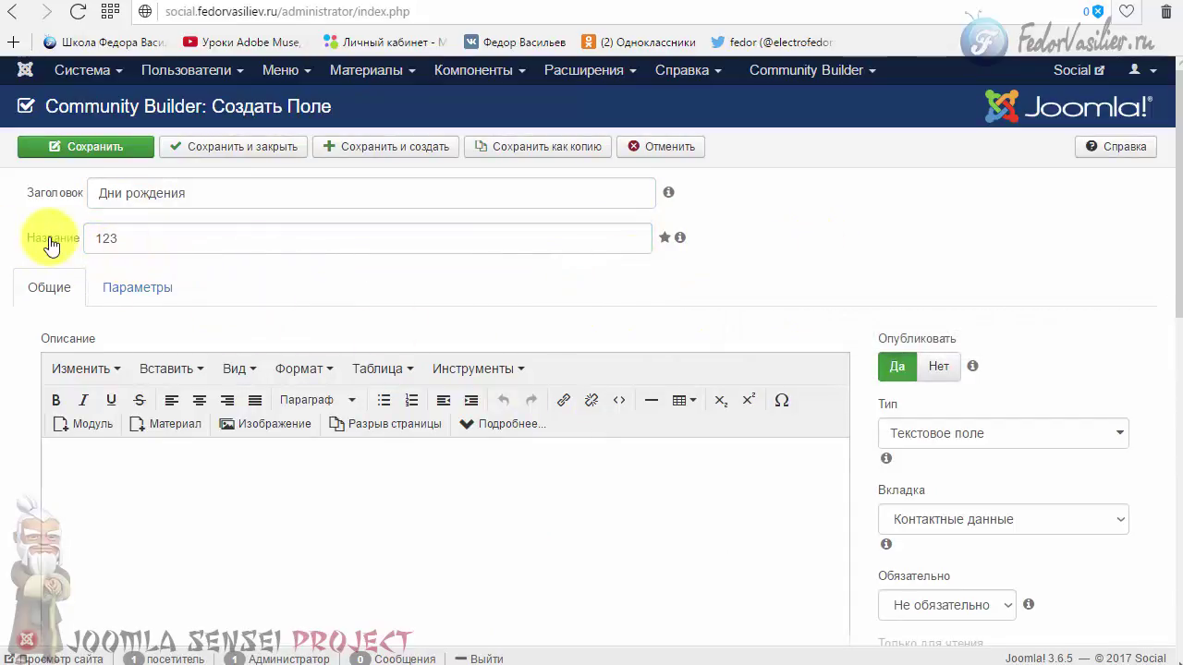
left_click(127, 238)
double_click(84, 237)
left_click(105, 237)
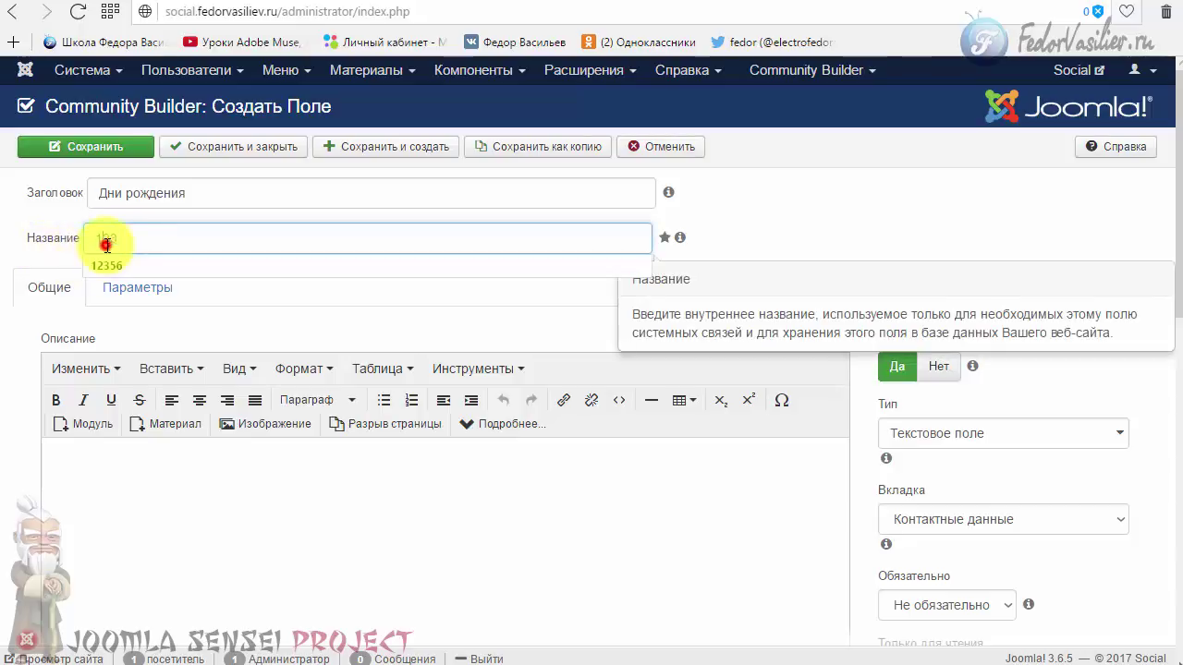
double_click(97, 237)
left_click(797, 210)
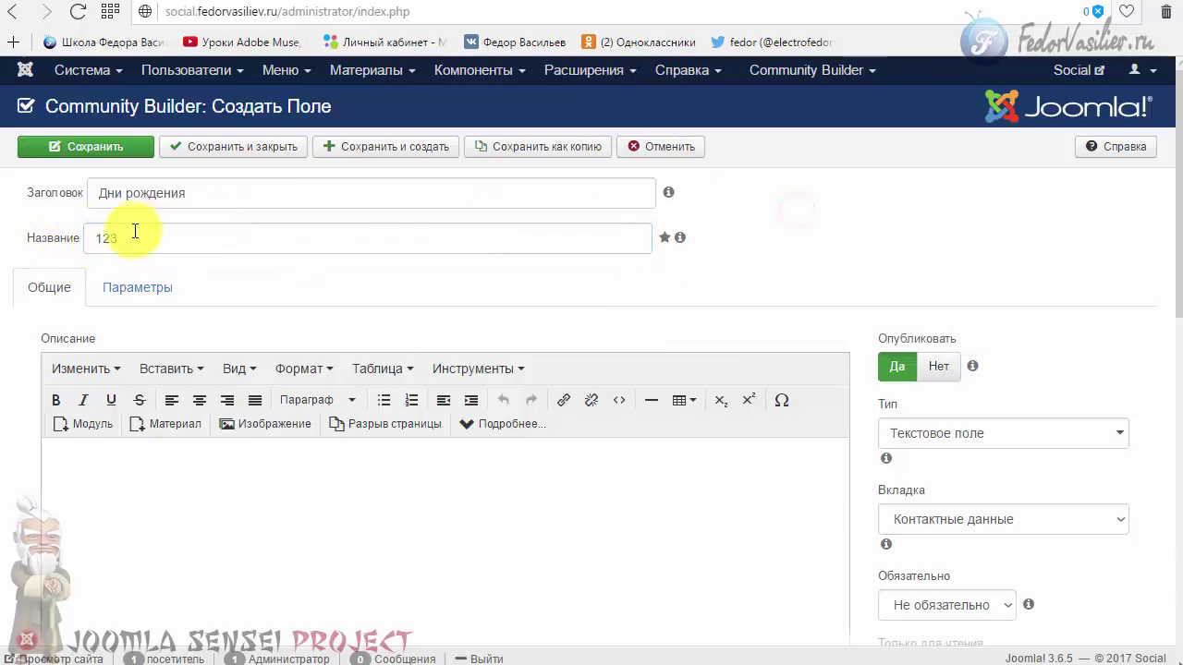
Set the new field's type to Дата
scroll(823, 246, "down", 3)
scroll(785, 297, "up", 3)
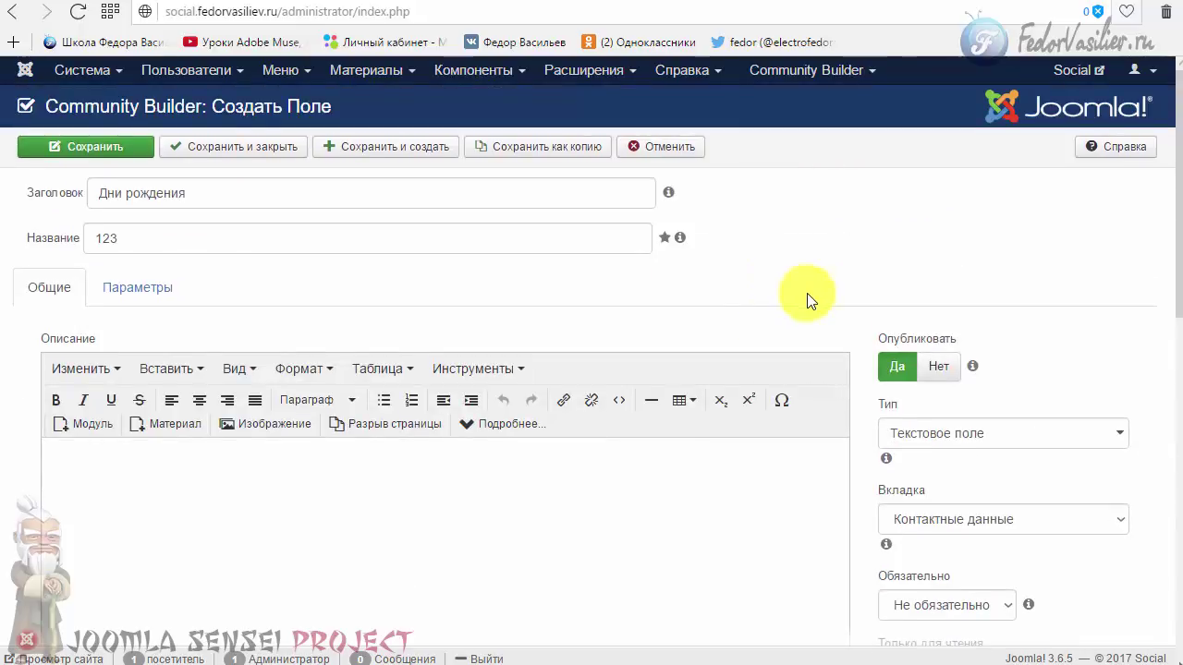
scroll(832, 258, "down", 4)
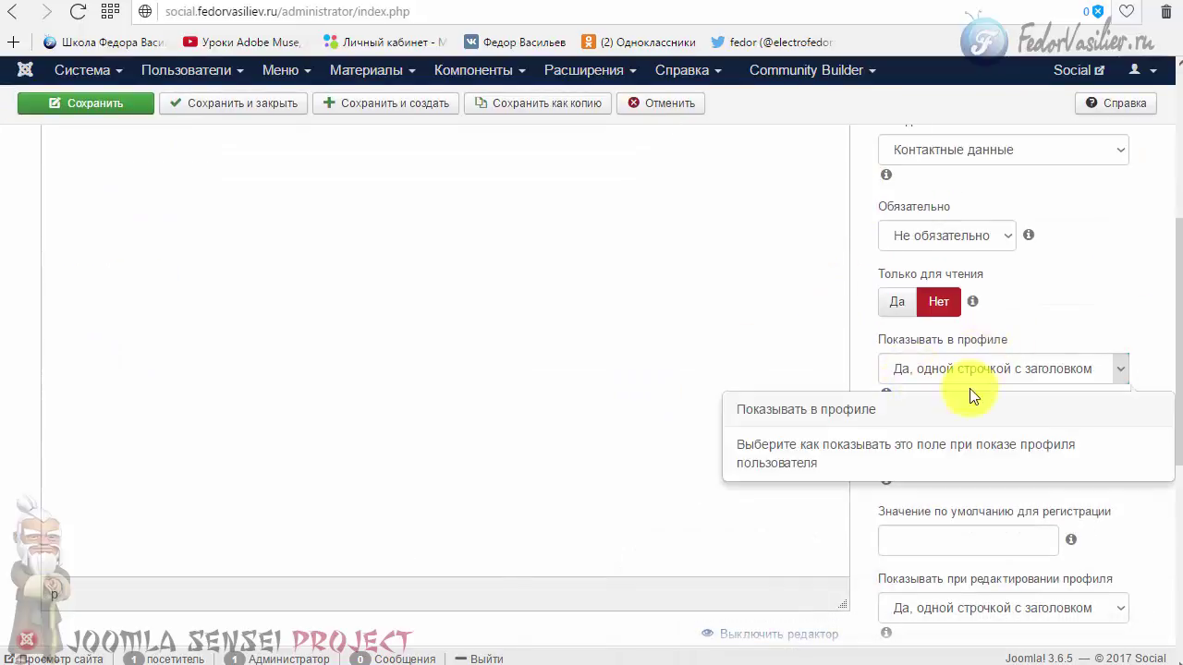
mouse_move(981, 223)
scroll(990, 322, "up", 3)
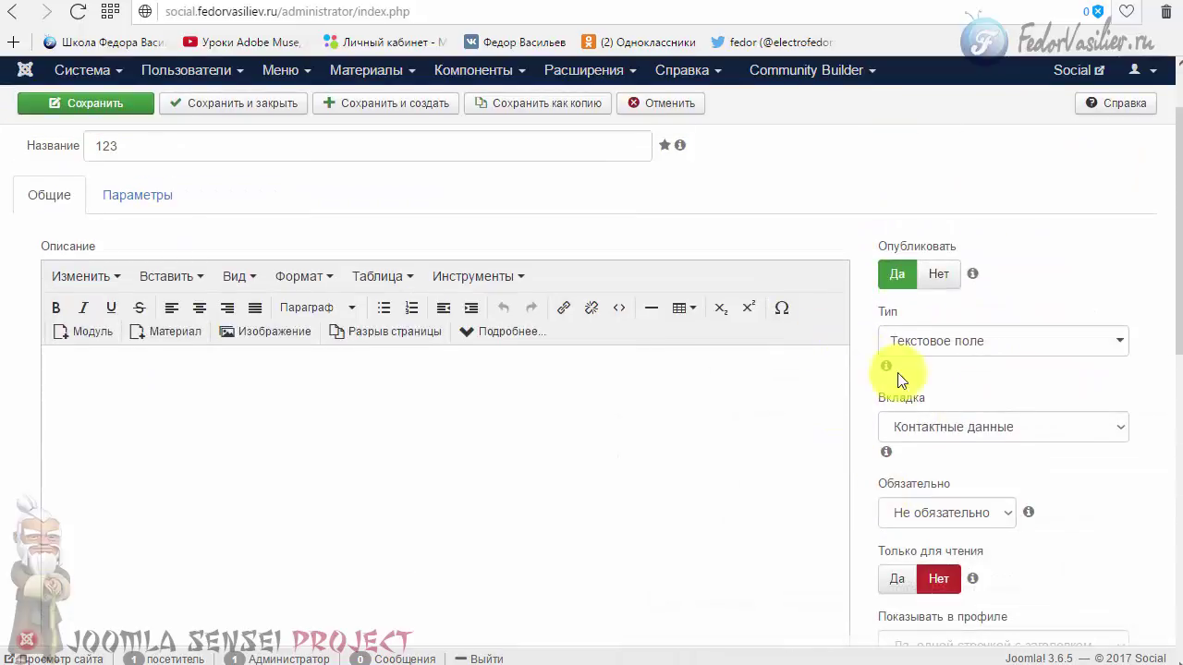
left_click(965, 343)
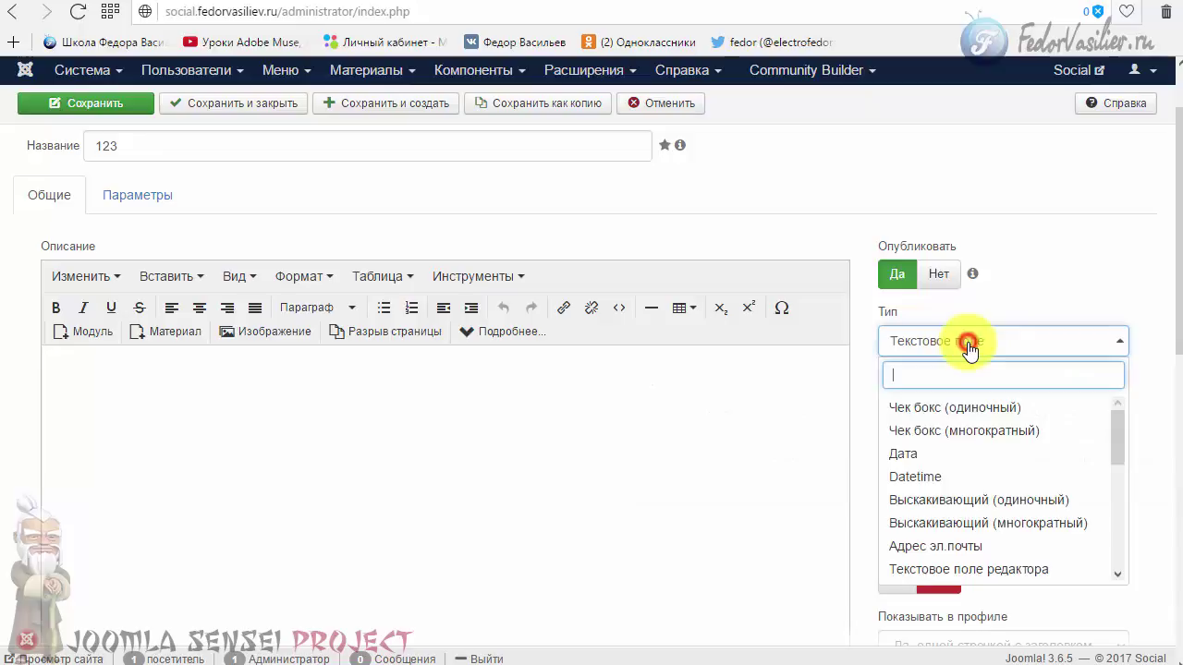
left_click(946, 458)
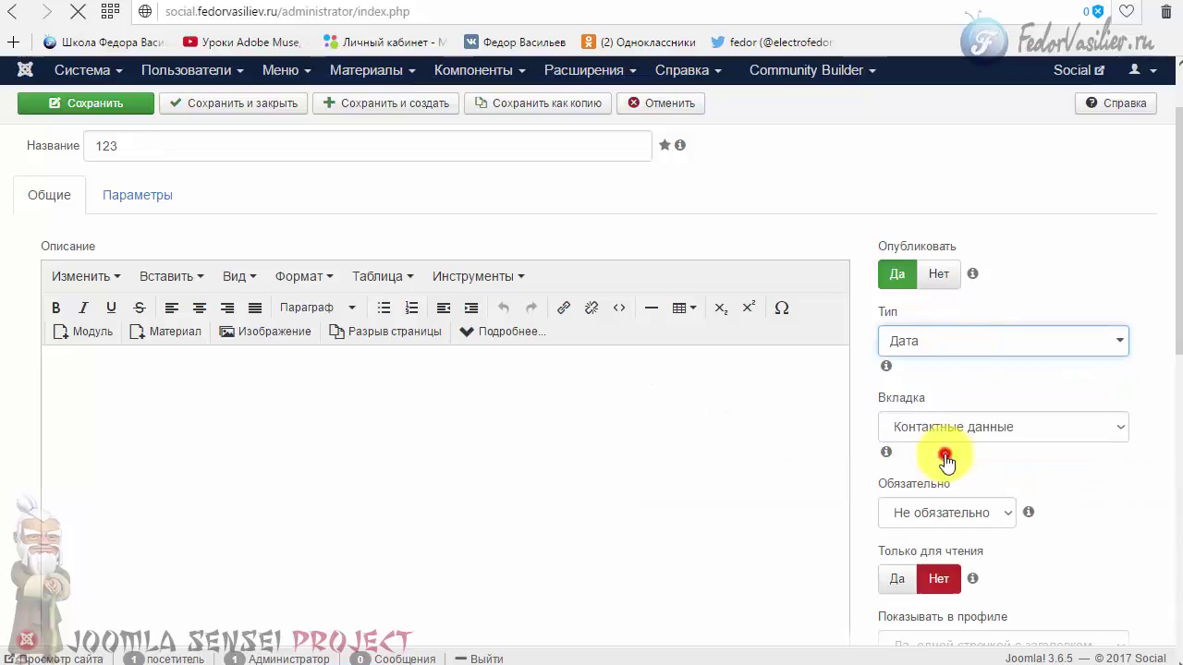
Look through the field's general options for profile display, registration, editing, size and sorting
scroll(1033, 448, "down", 7)
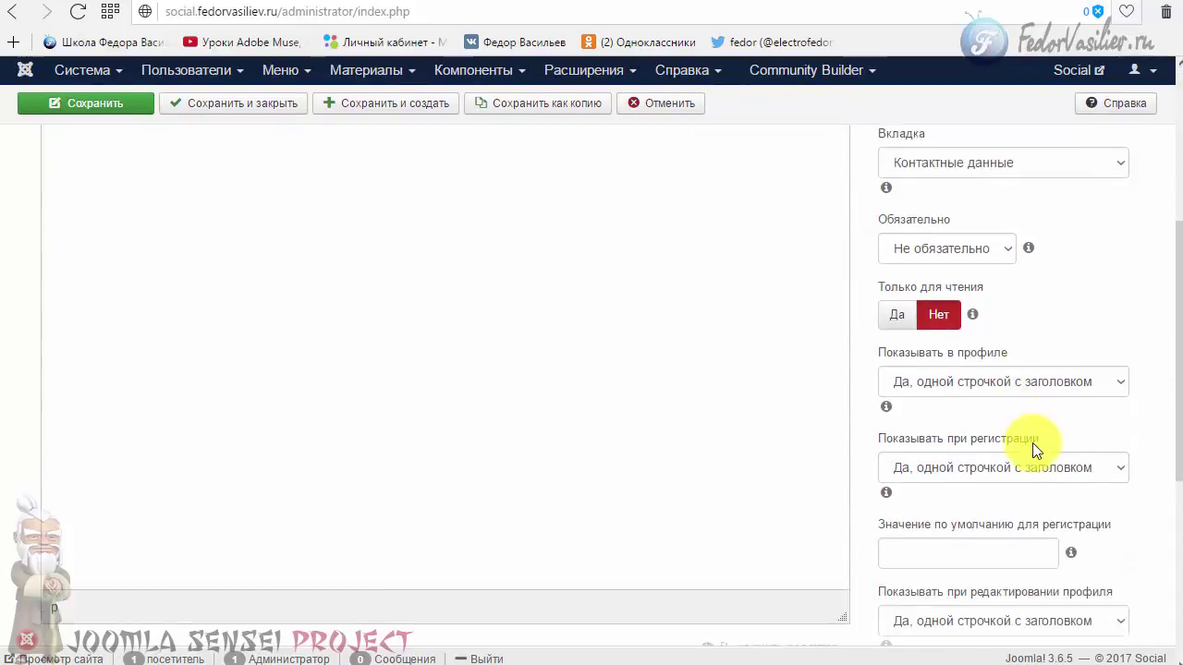
scroll(944, 497, "up", 3)
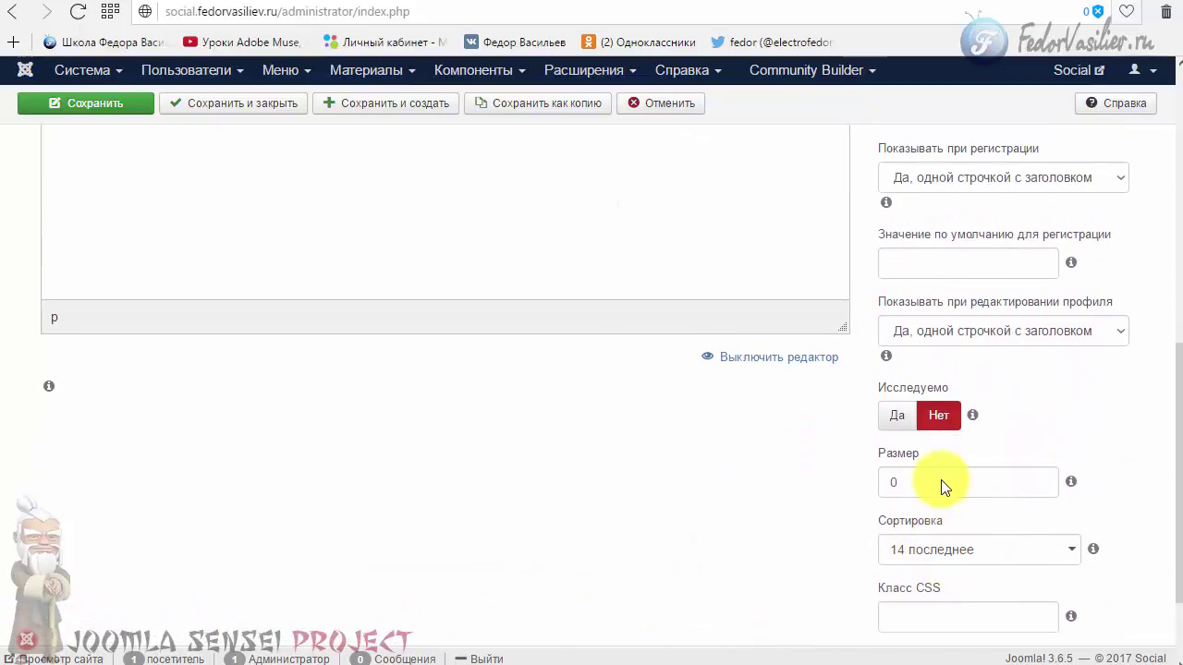
scroll(251, 409, "up", 10)
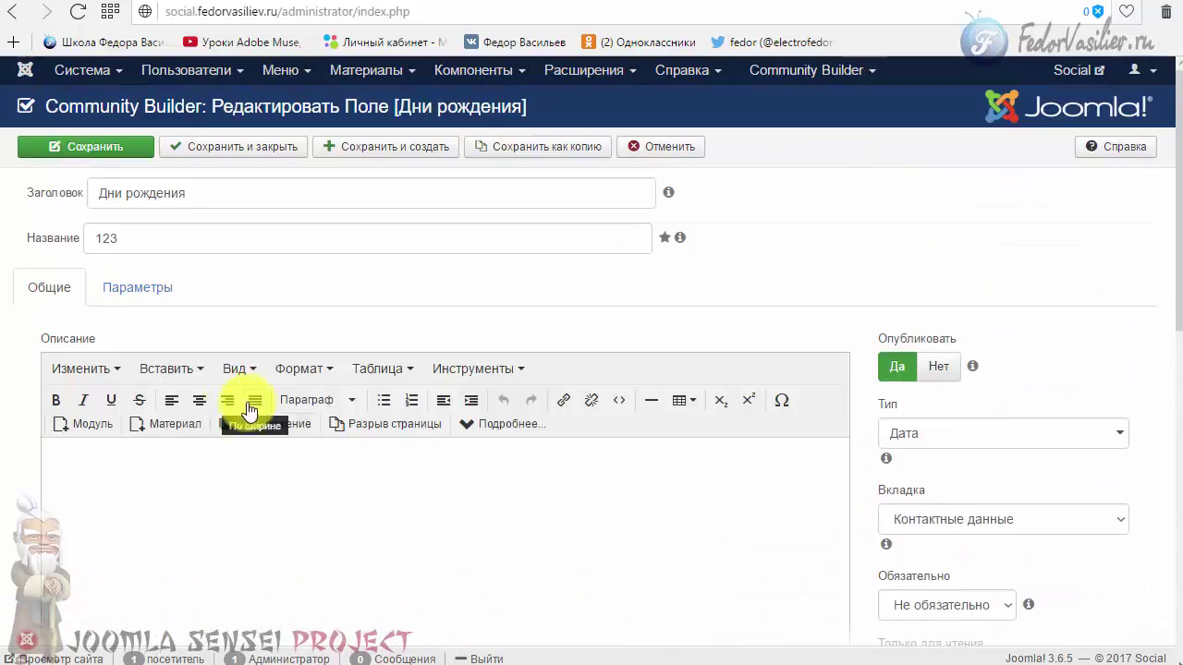
Review the field's layout and display parameters, and save the field
left_click(127, 289)
scroll(105, 388, "down", 2)
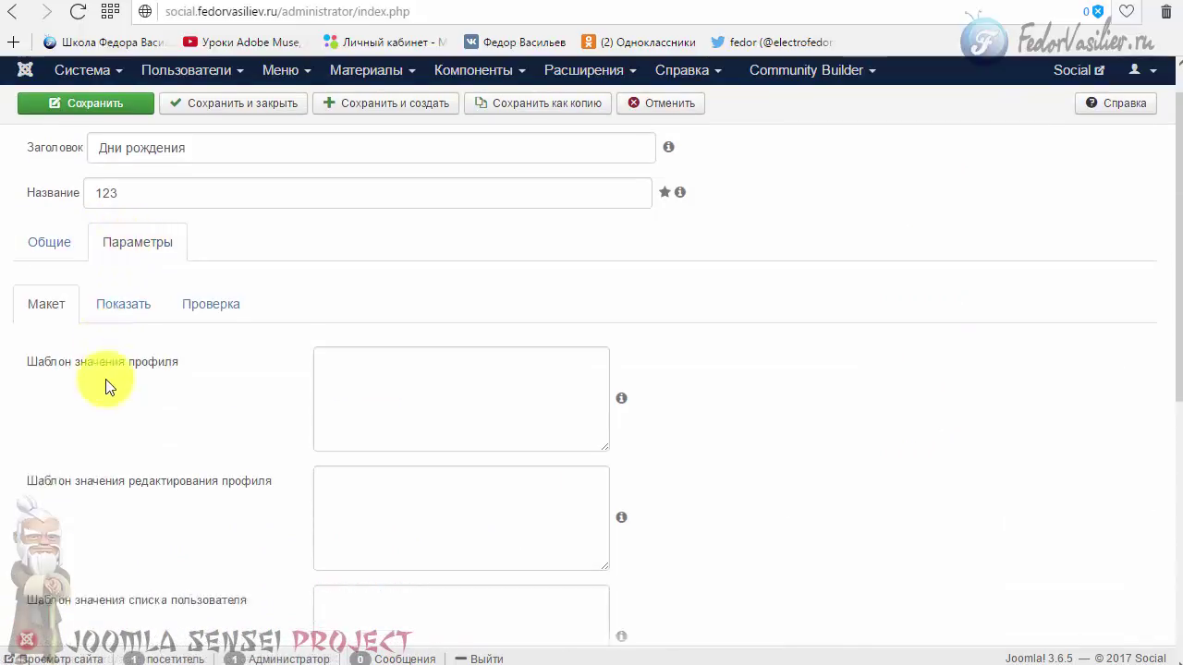
scroll(105, 388, "up", 2)
left_click(117, 360)
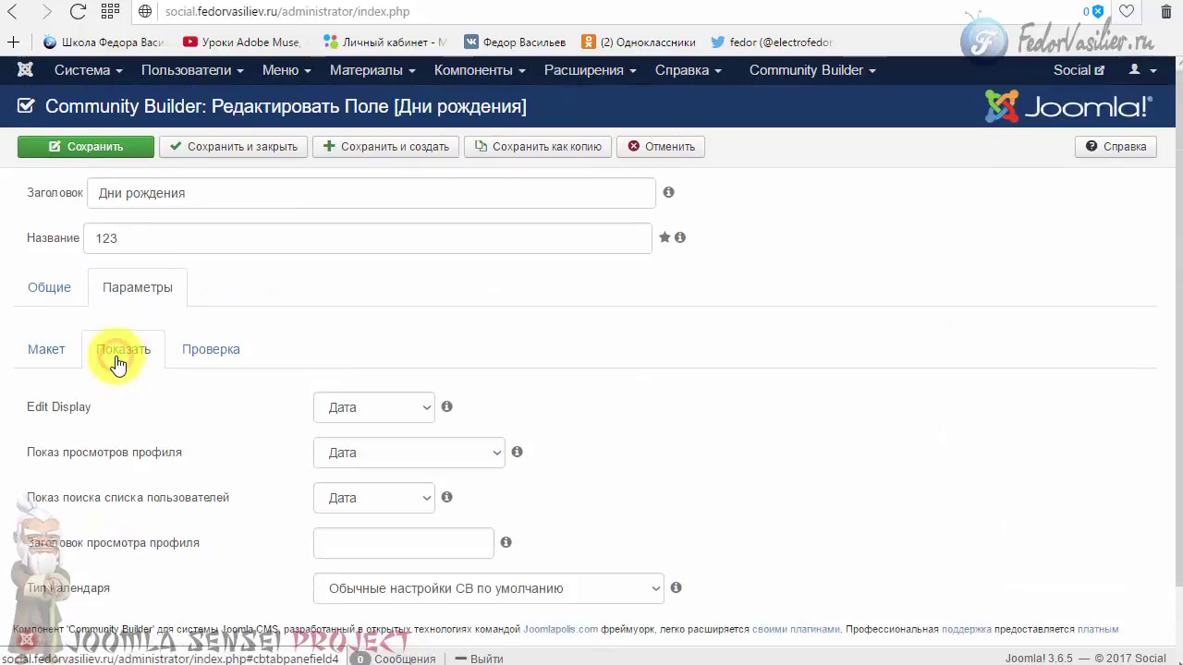
left_click(384, 416)
left_click(380, 413)
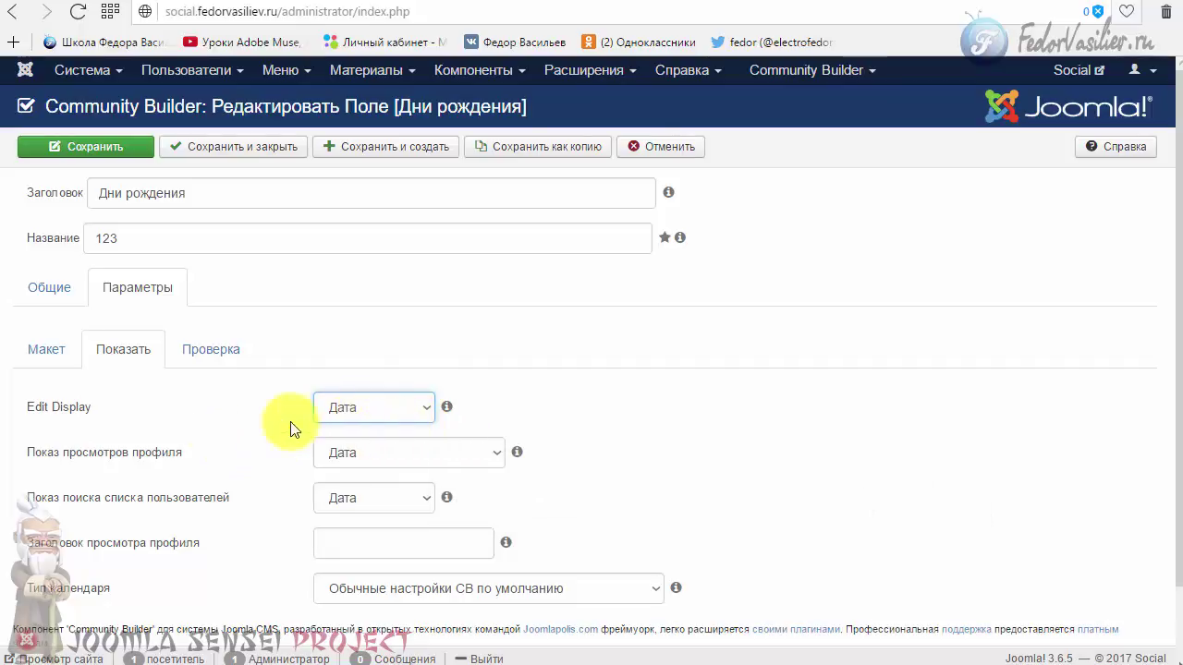
scroll(198, 435, "down", 1)
left_click(61, 264)
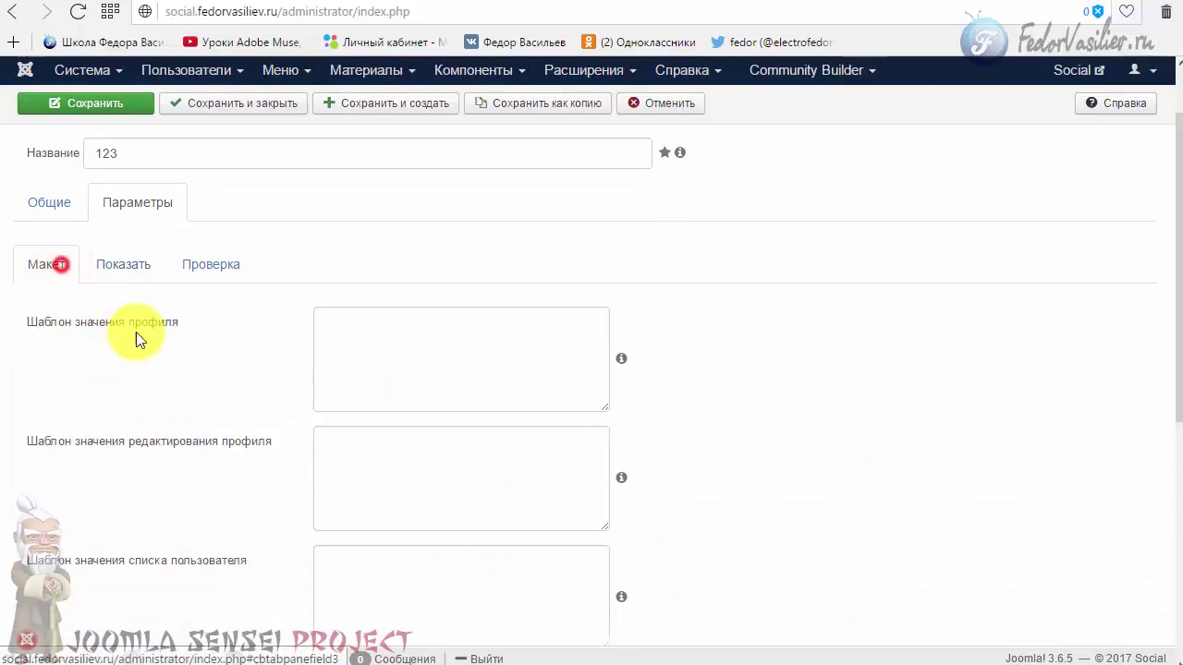
scroll(136, 334, "up", 1)
left_click(92, 148)
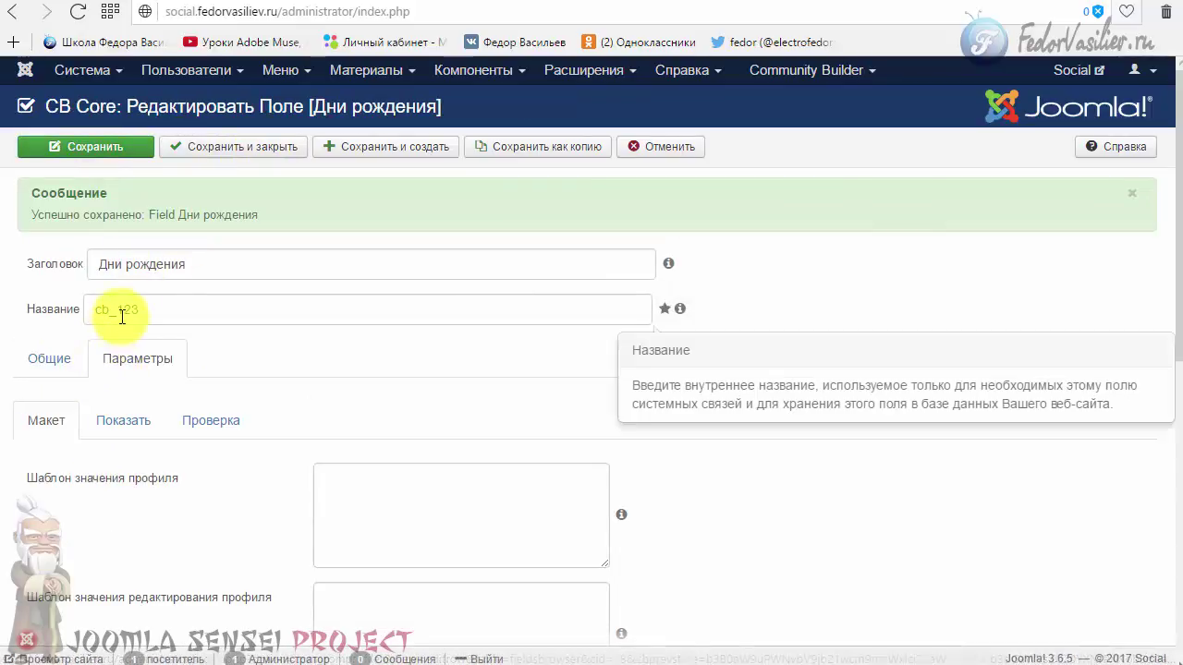
Copy the saved field's full internal name, cb_123
left_click(118, 311)
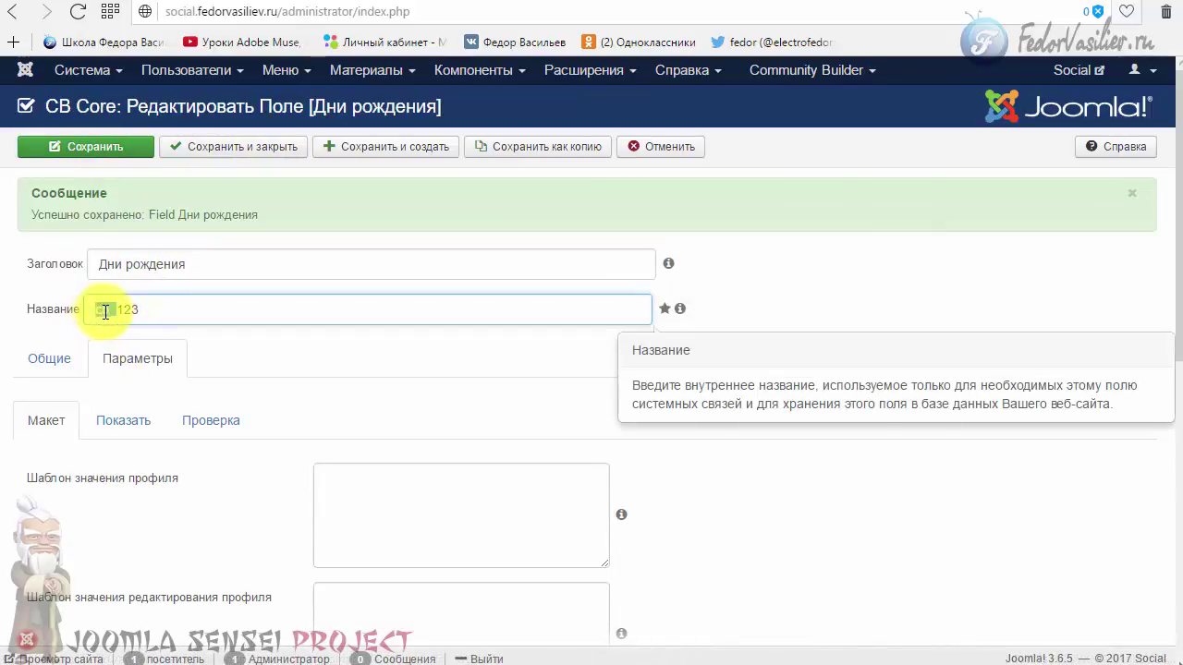
left_click(100, 308)
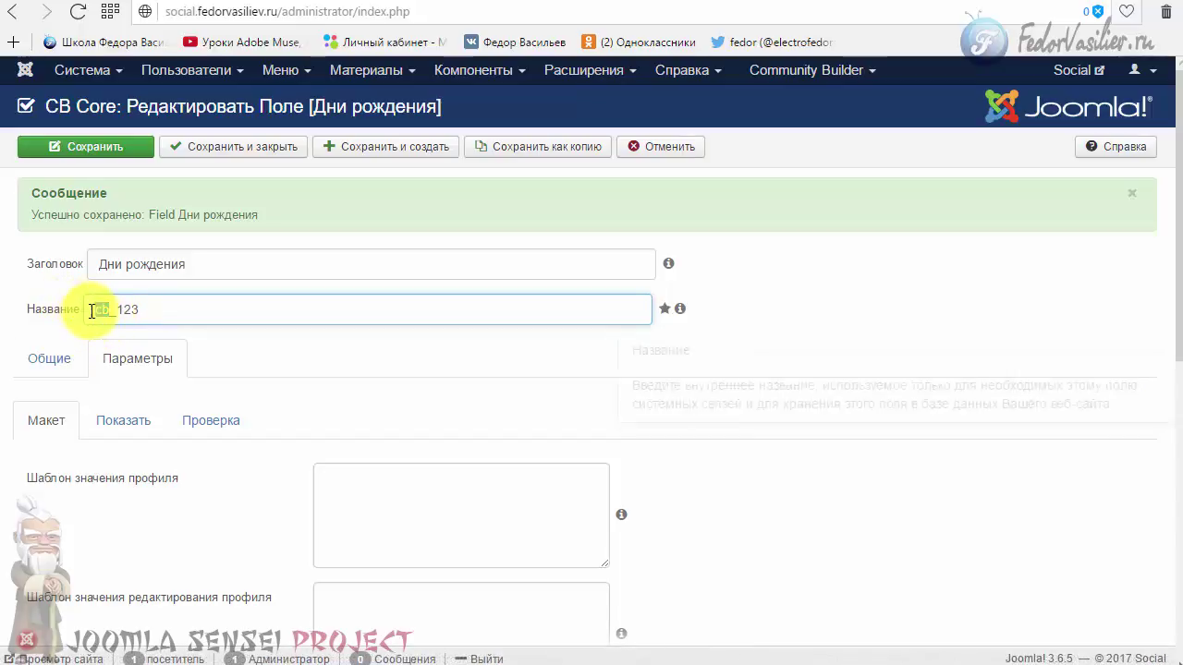
left_click(97, 310)
left_click_drag(171, 314, 27, 298)
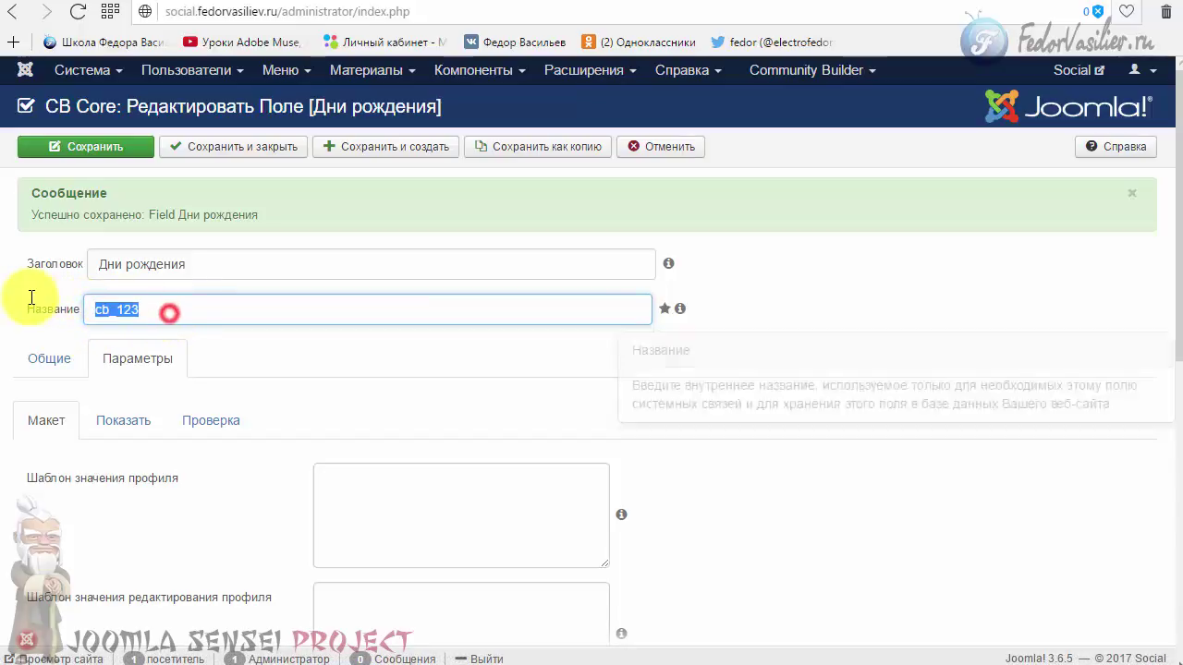
left_click(140, 312)
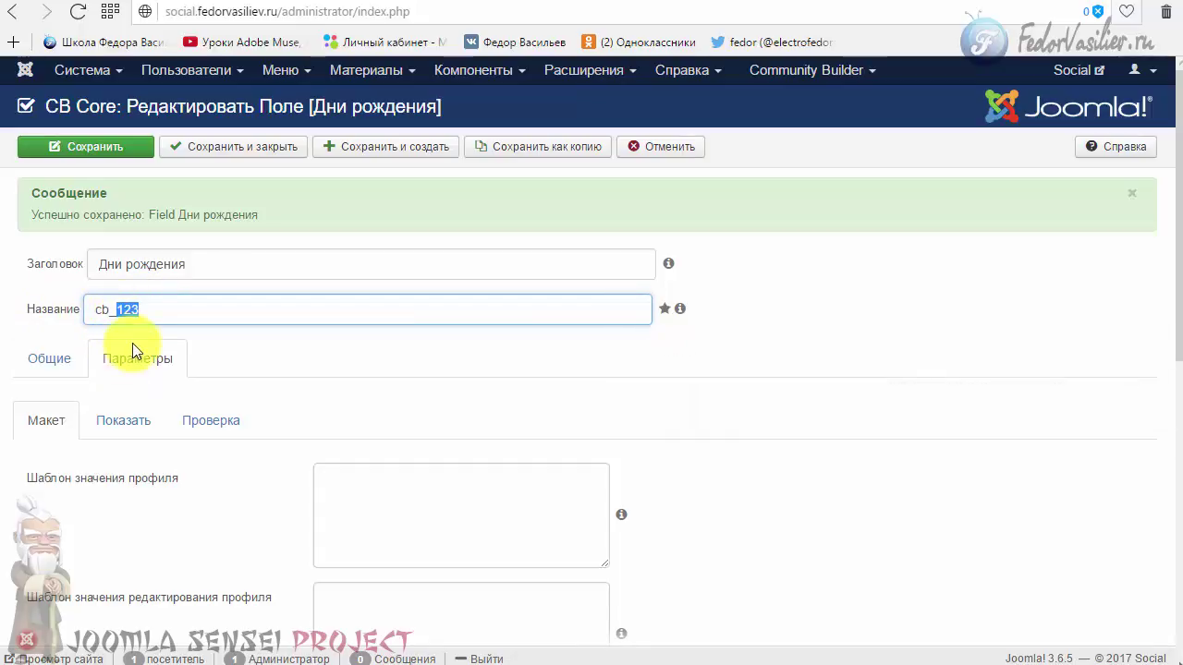
left_click(153, 319)
left_click_drag(171, 311, 19, 294)
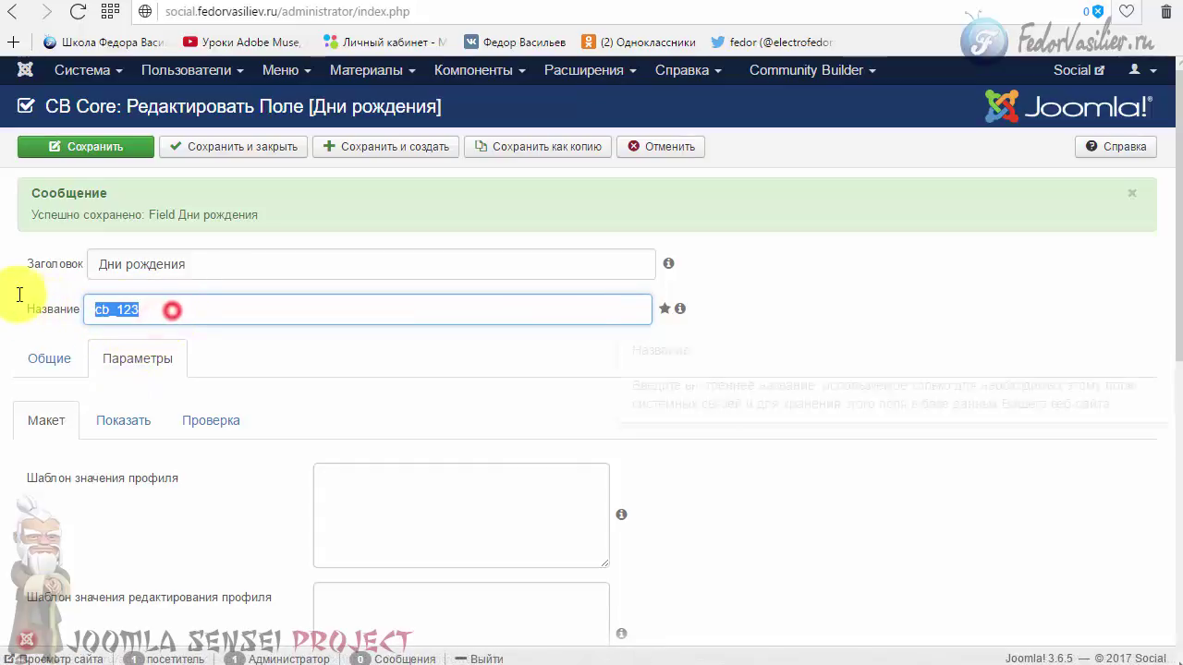
right_click(112, 311)
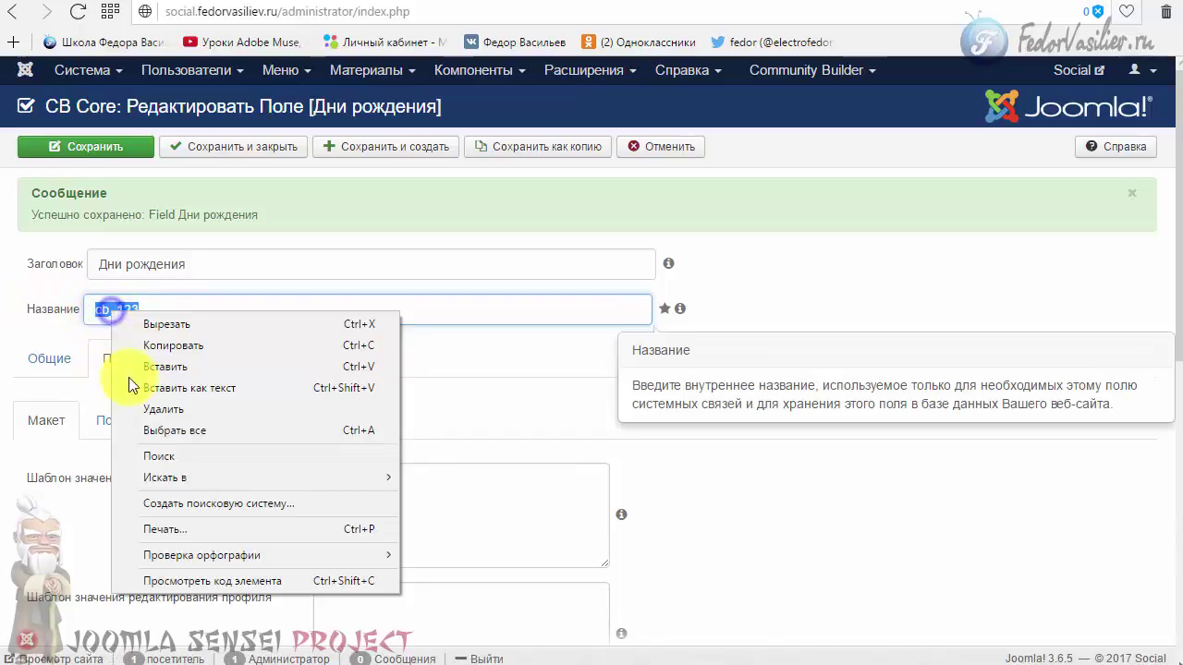
left_click(166, 352)
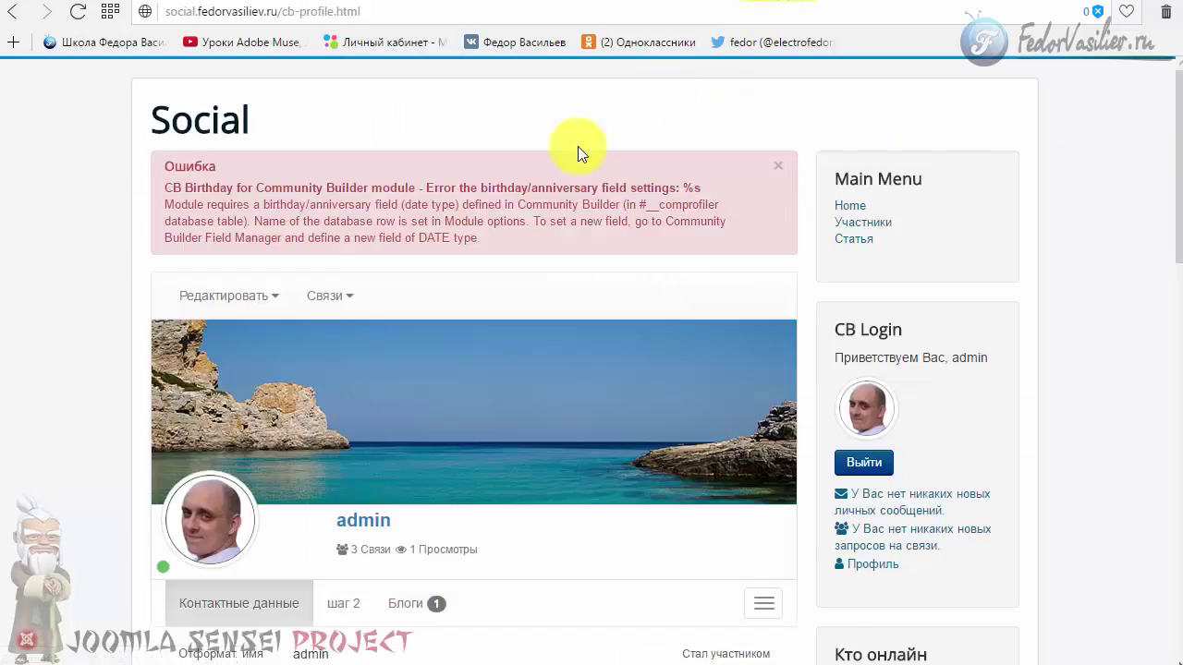
Open the profile for editing on the site and check the date selectors of the Дни рождения field
left_click(236, 297)
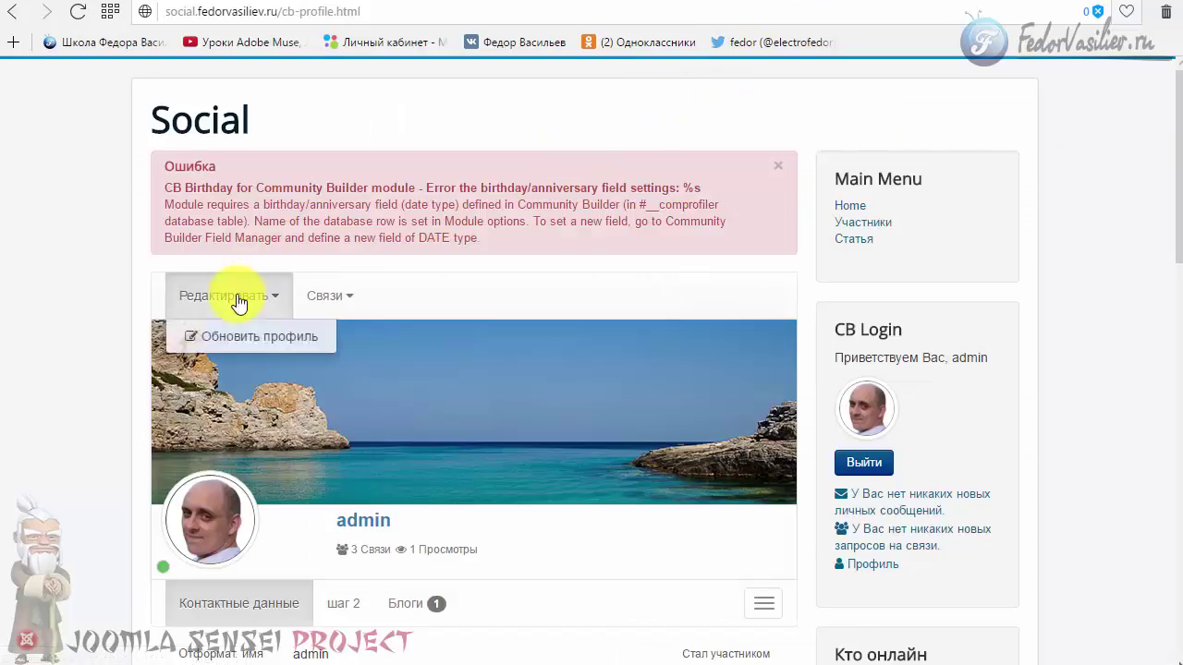
left_click(233, 340)
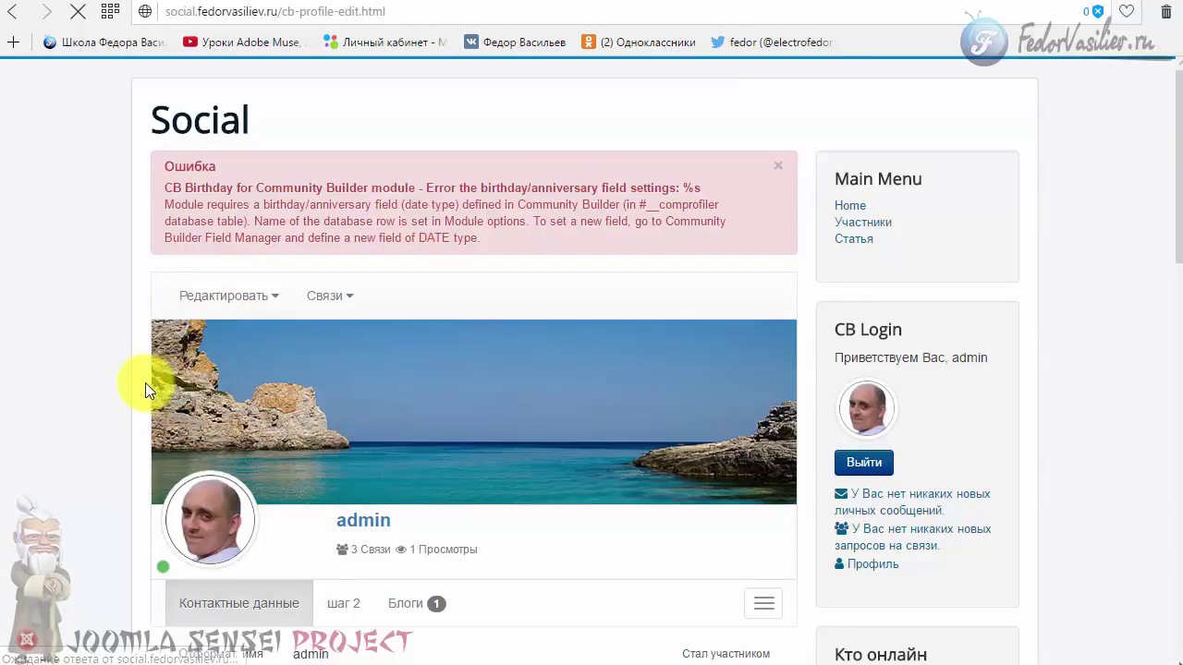
scroll(102, 374, "down", 3)
scroll(102, 374, "down", 2)
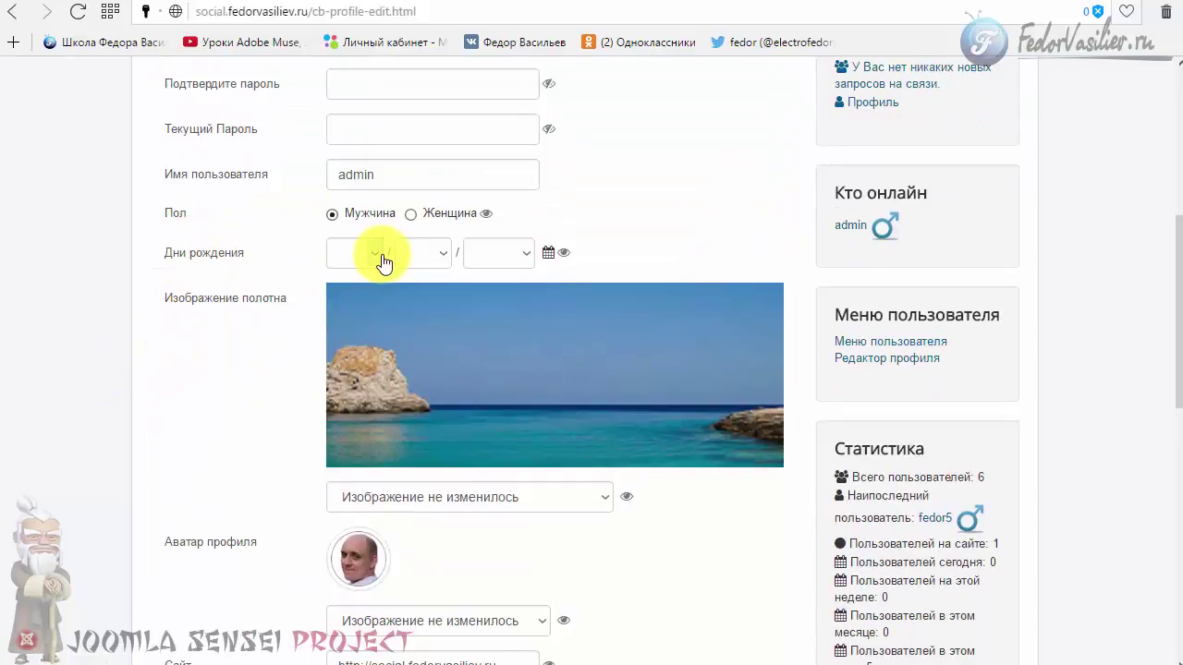
left_click(381, 255)
left_click(618, 252)
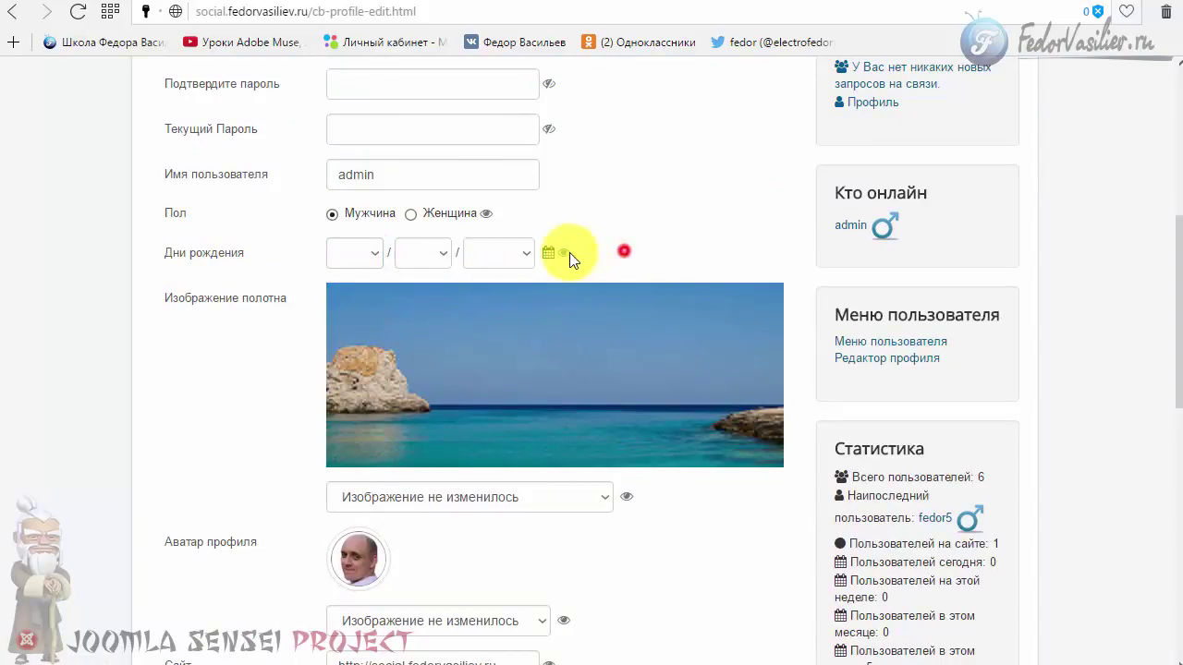
left_click(430, 259)
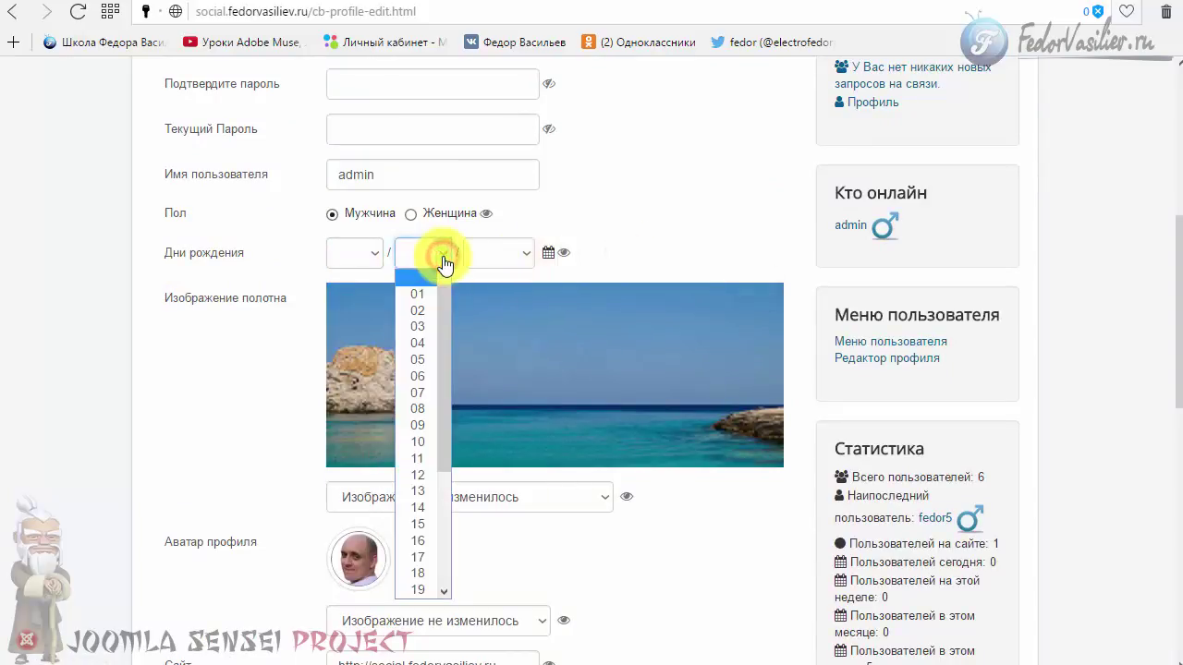
left_click(439, 252)
left_click(529, 250)
scroll(454, 344, "up", 1)
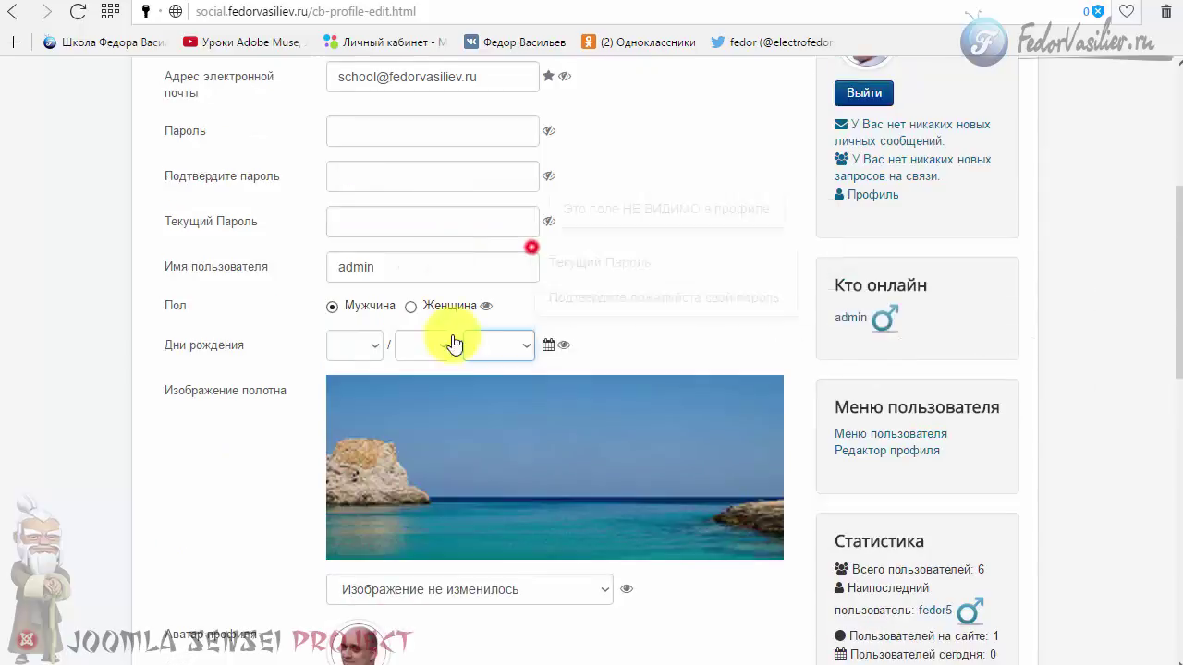
Switch back to the site administration and open the Дни рождения module from the module manager for editing
left_click(716, 3)
left_click(607, 71)
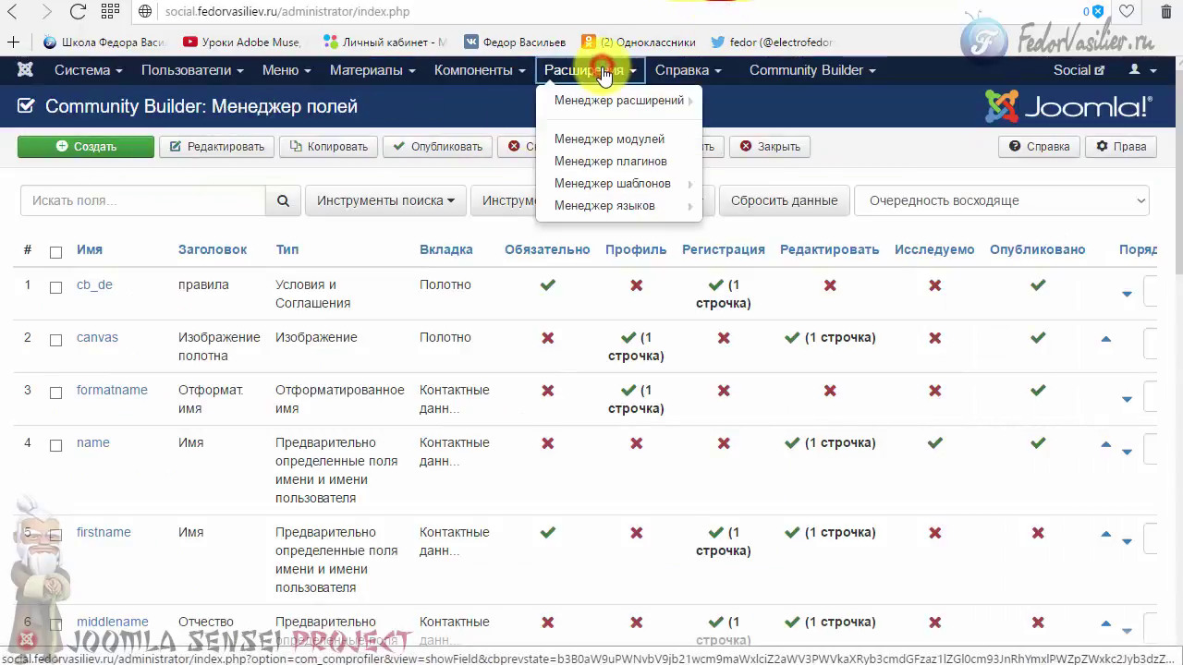
left_click(589, 141)
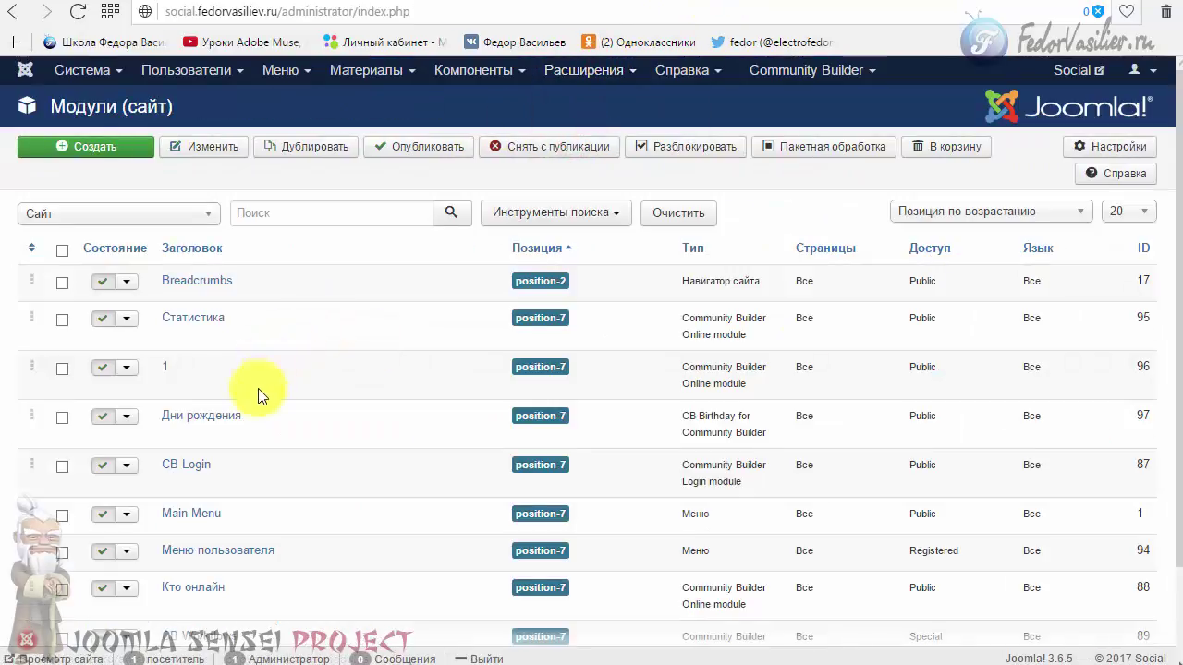
left_click(214, 418)
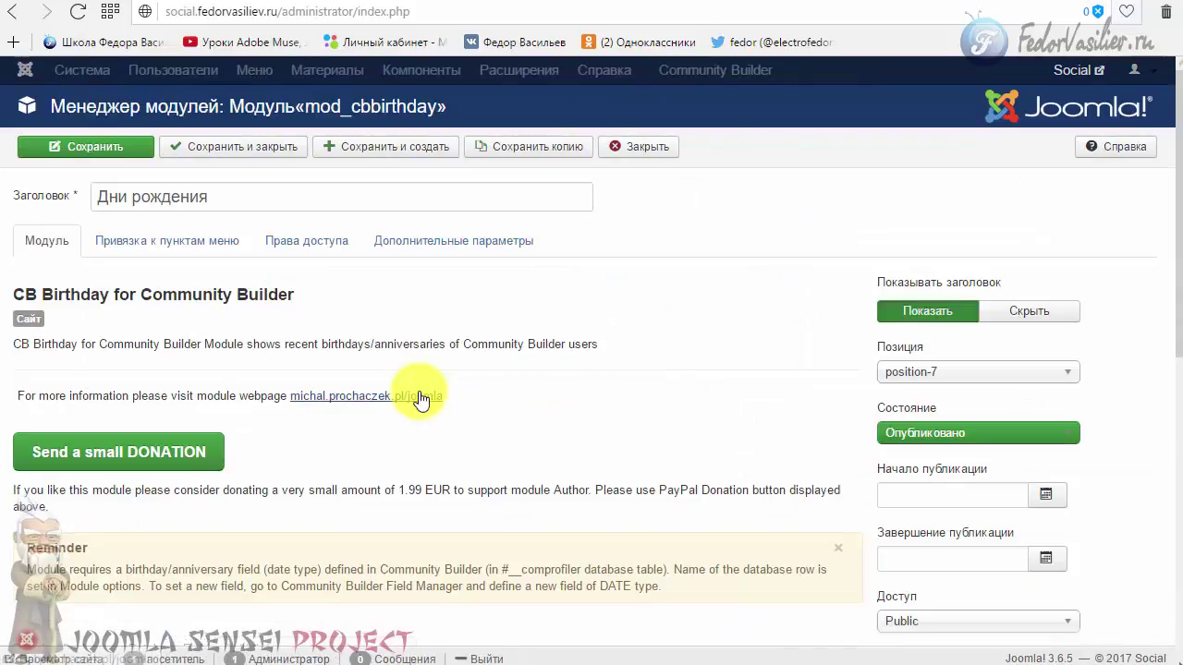
Replace the module's title with "Сегодня день рождения"
left_click_drag(222, 186, 104, 198)
right_click(140, 198)
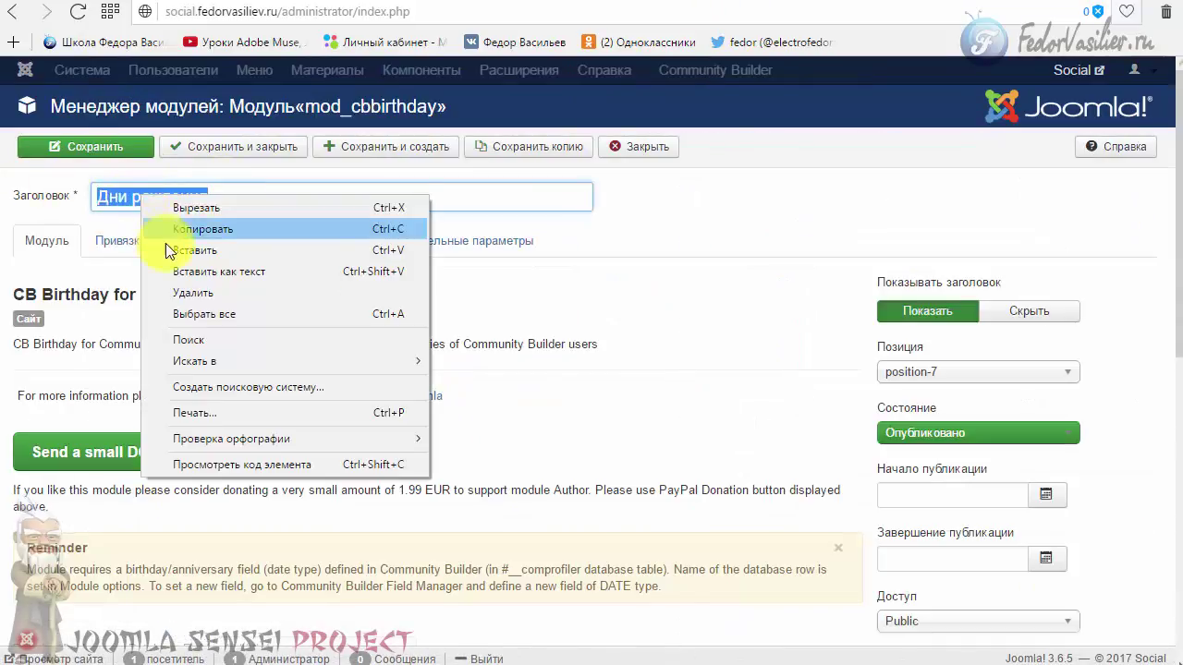
left_click(186, 268)
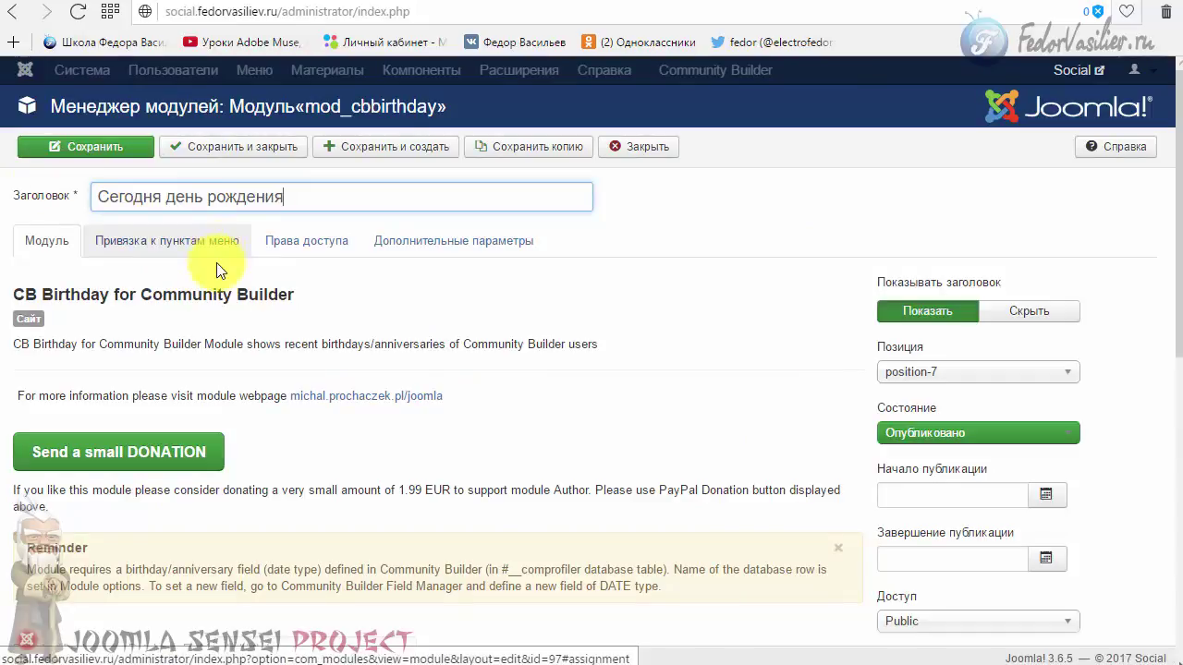
Set the module's Birthday/Anniversary Database Field to cb_123 and save the module
scroll(306, 343, "down", 3)
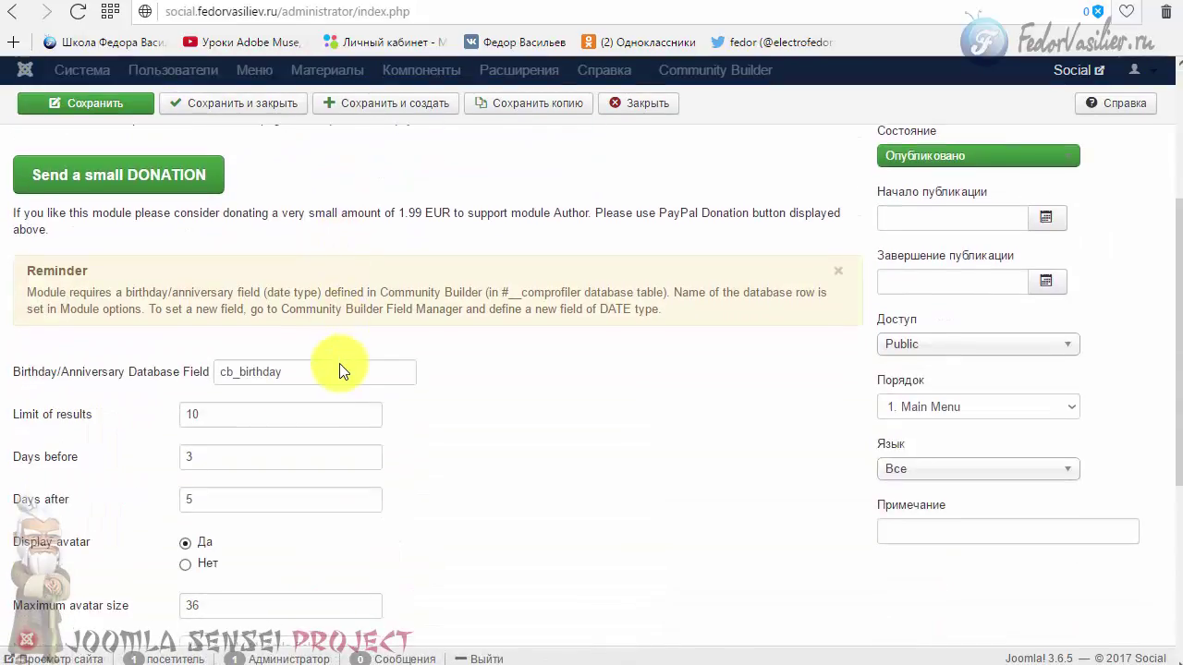
scroll(342, 362, "down", 1)
mouse_move(25, 289)
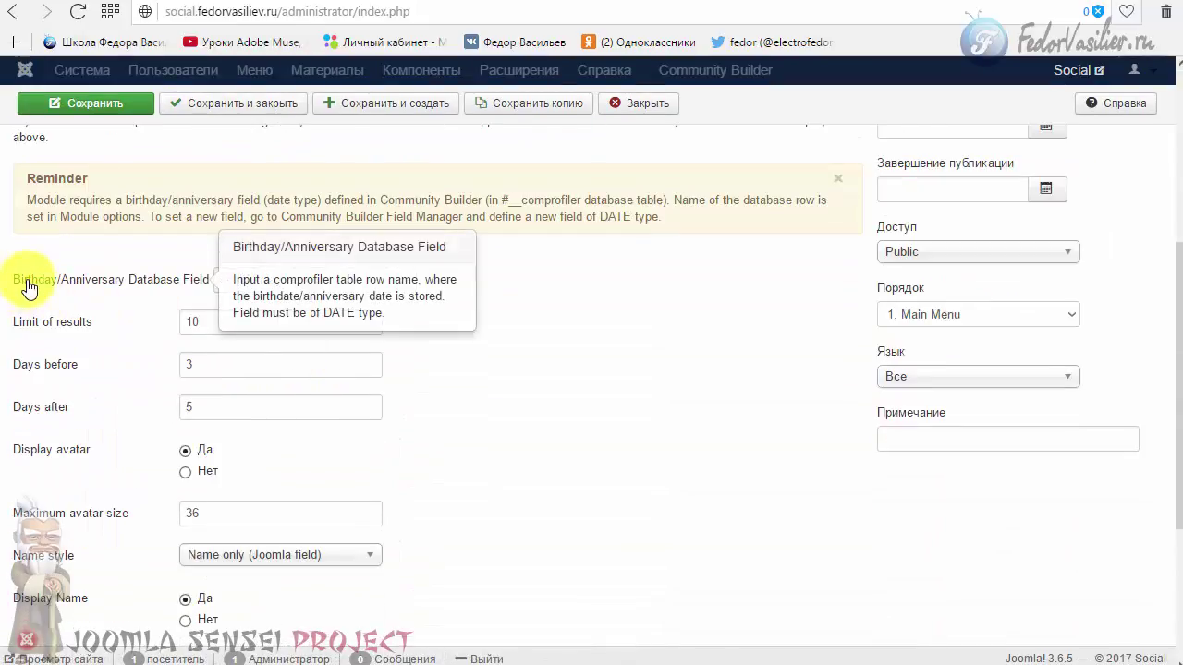
double_click(294, 279)
key("BackSpace")
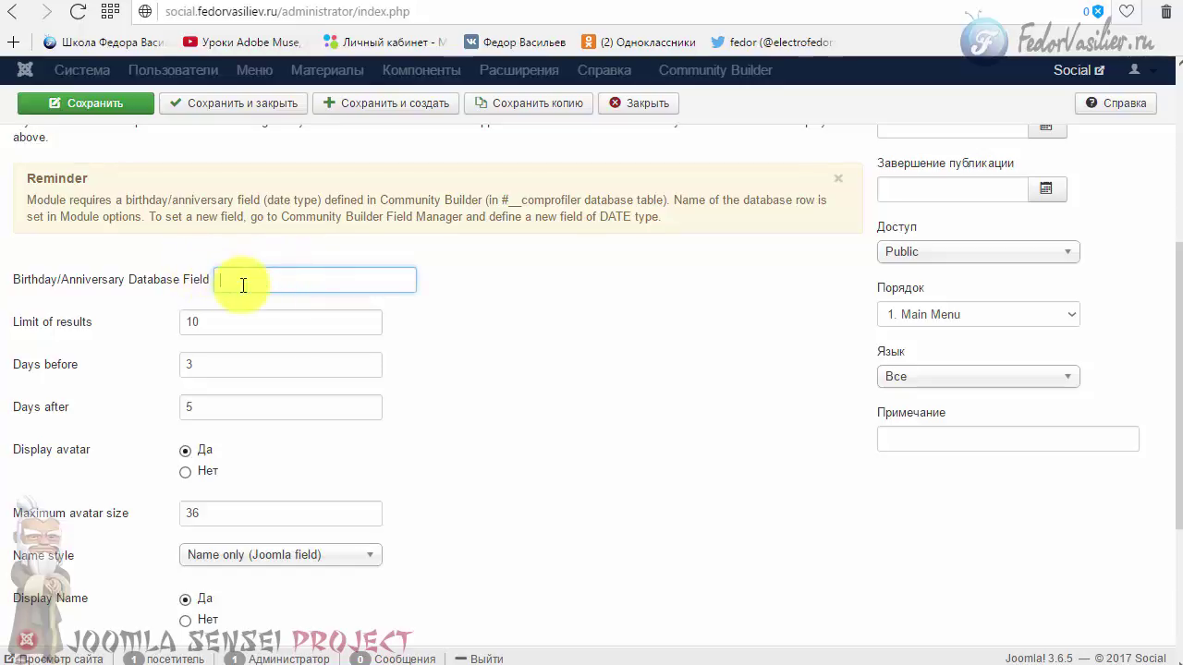
right_click(243, 284)
left_click(319, 388)
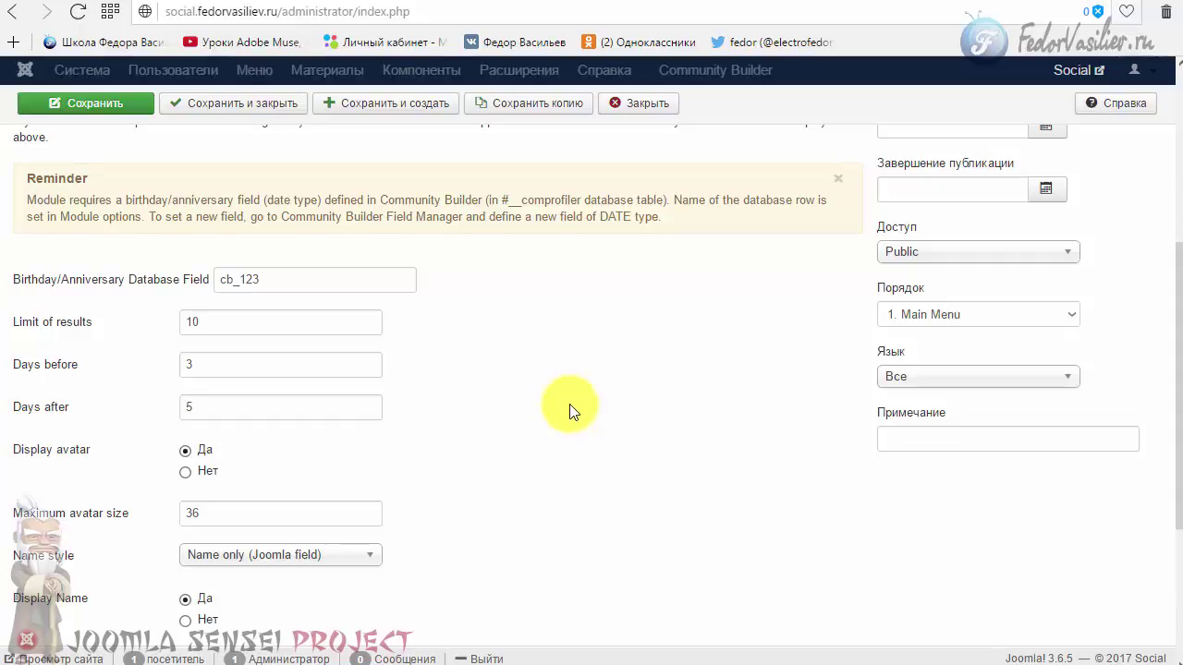
scroll(568, 409, "down", 2)
scroll(567, 410, "up", 3)
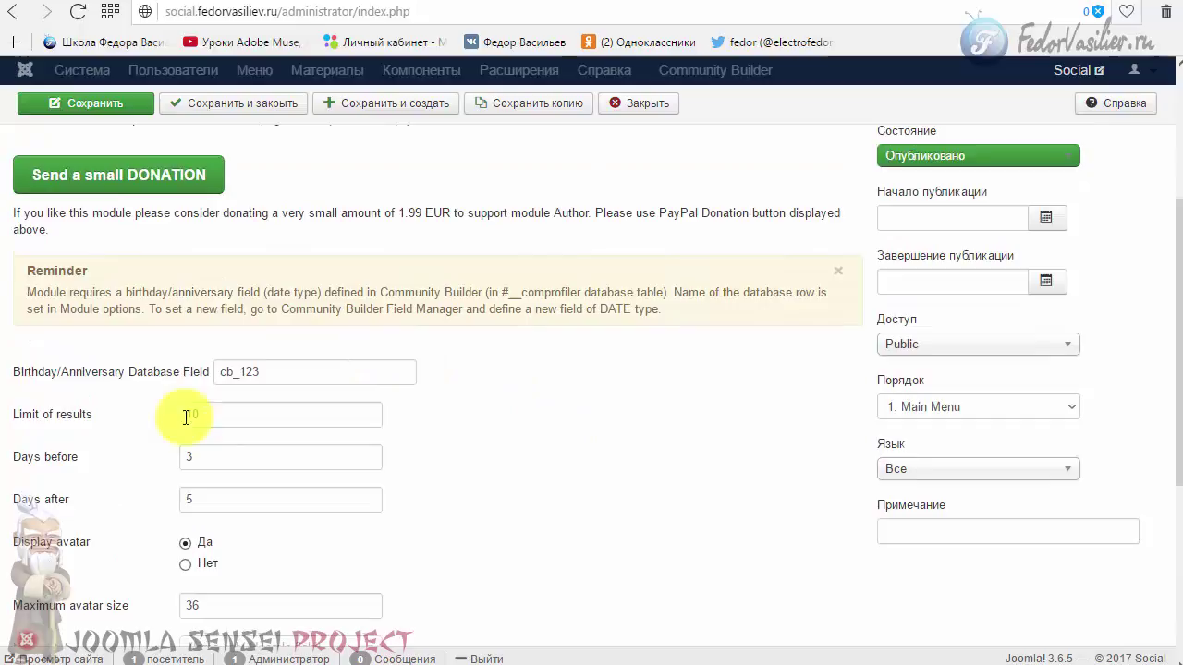
left_click(96, 102)
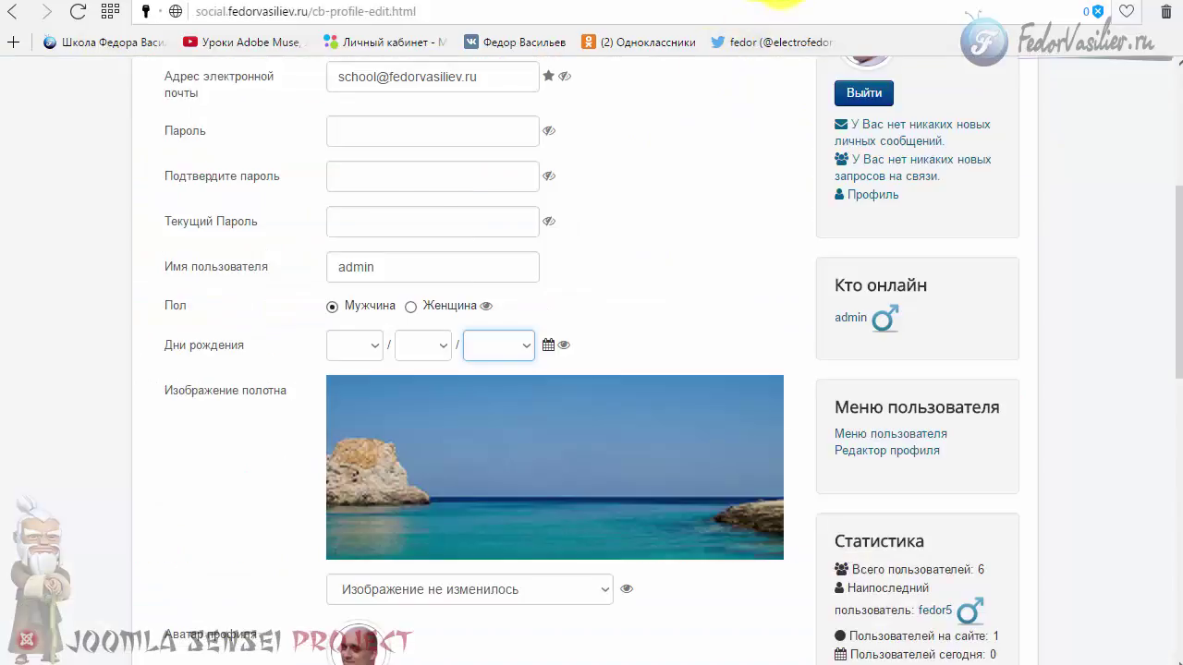
Look at the profile edit page on the site and check the content of the Сегодня день рождения module
scroll(356, 361, "up", 5)
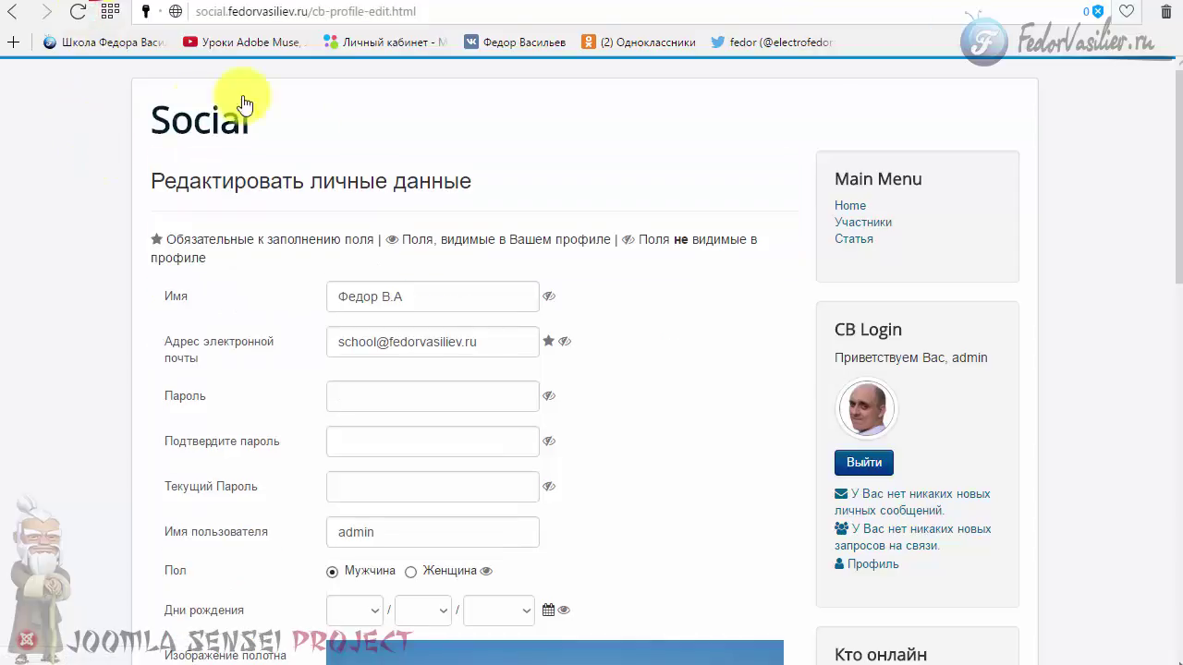
scroll(107, 289, "down", 10)
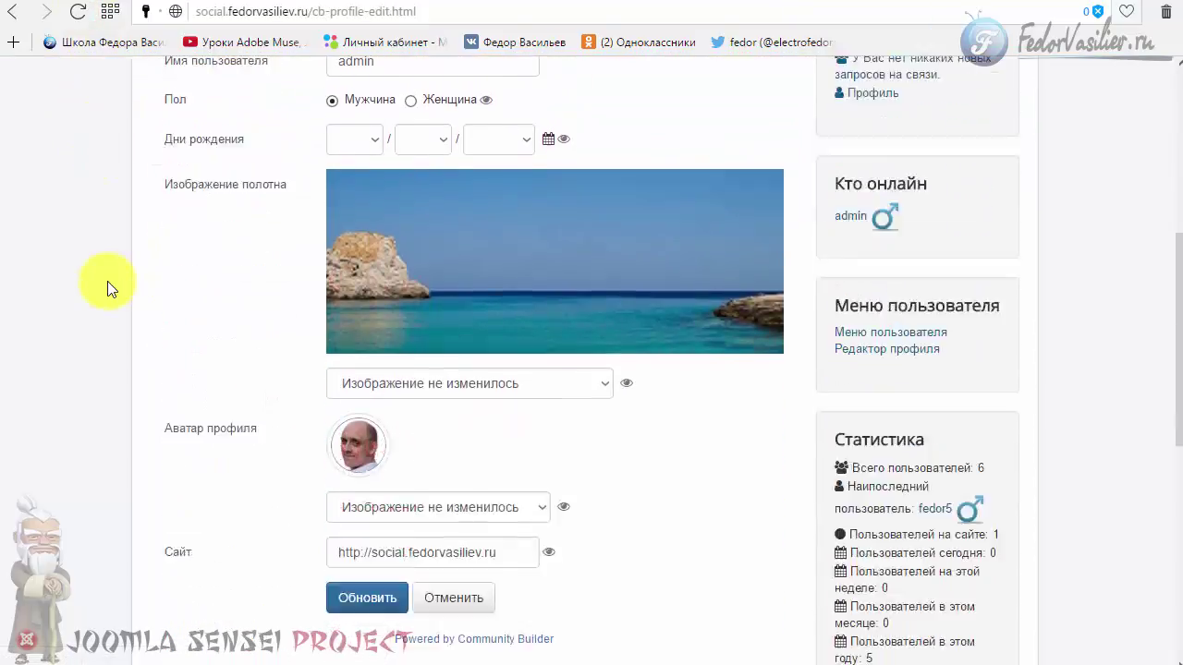
mouse_move(859, 358)
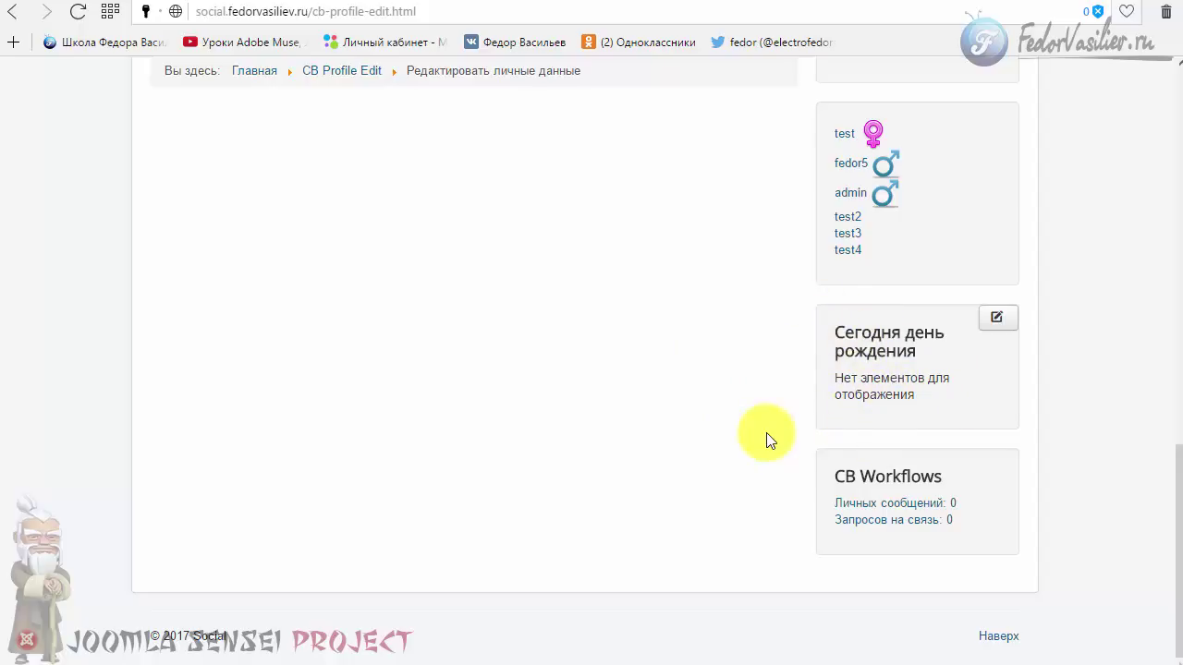
mouse_move(819, 435)
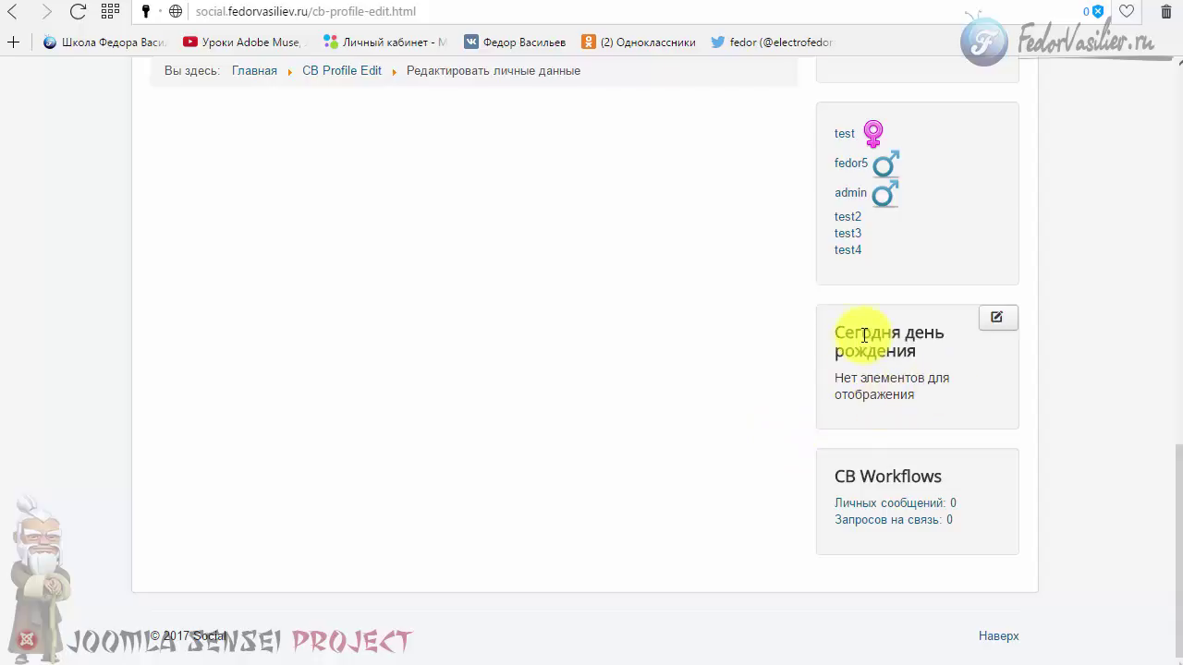
left_click_drag(934, 392, 681, 373)
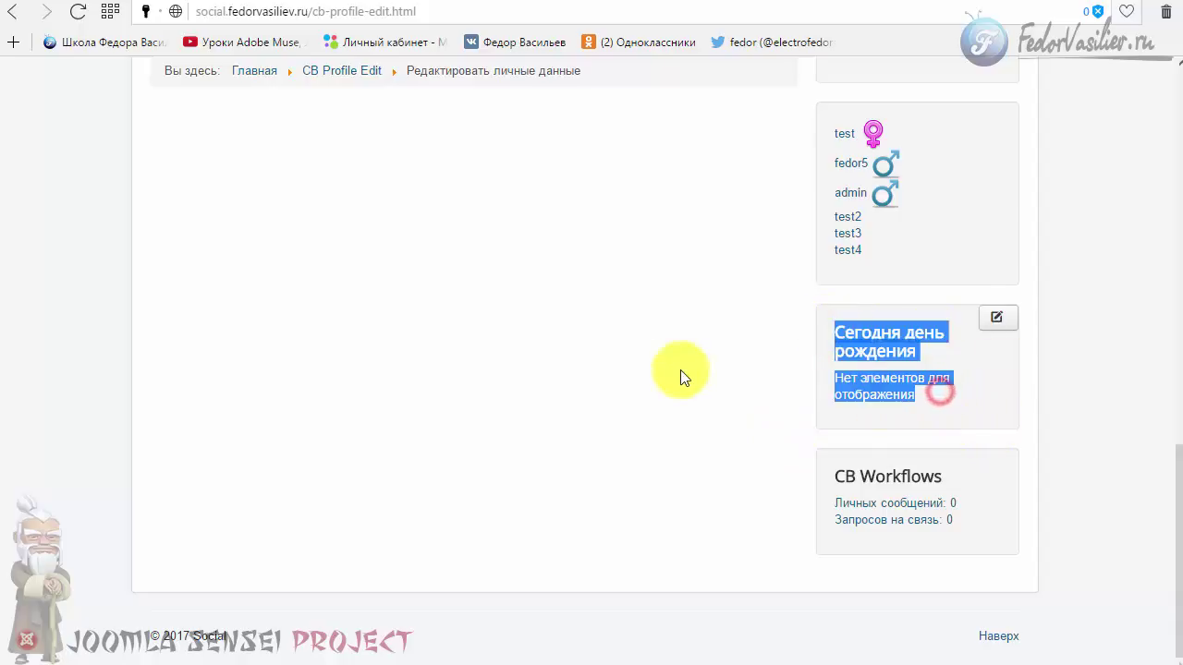
left_click(680, 369)
scroll(681, 366, "up", 3)
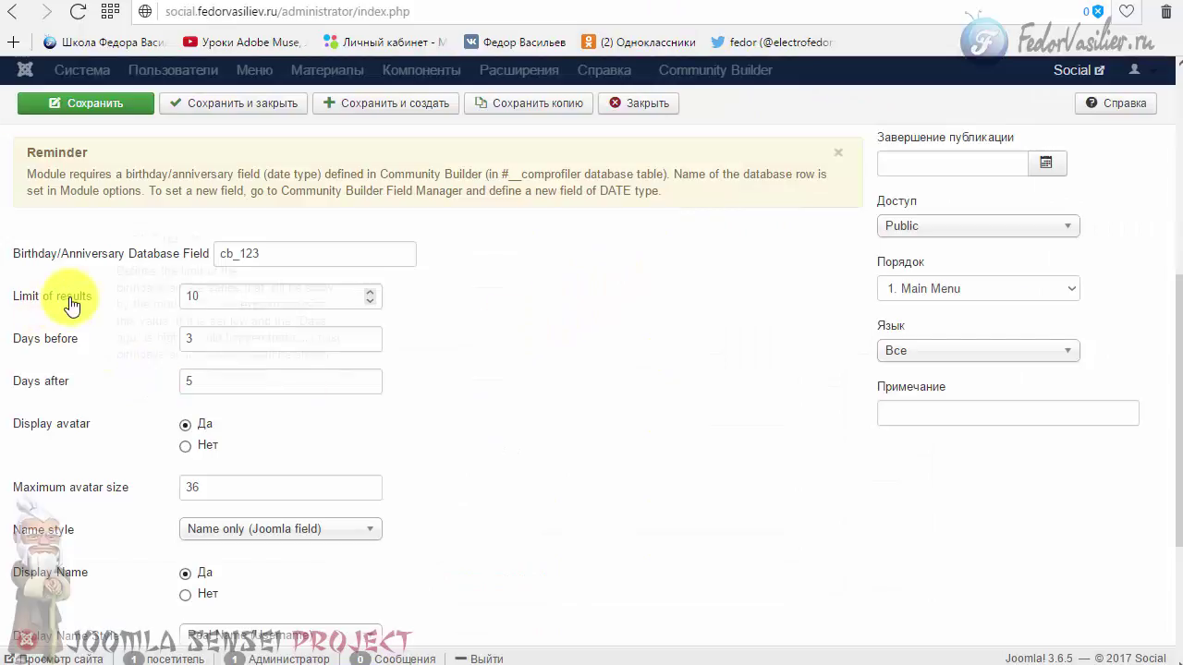
Examine the module's results limit, days before, days after and avatar display settings, and compare them with the birthday module on the site
left_click_drag(243, 290, 159, 291)
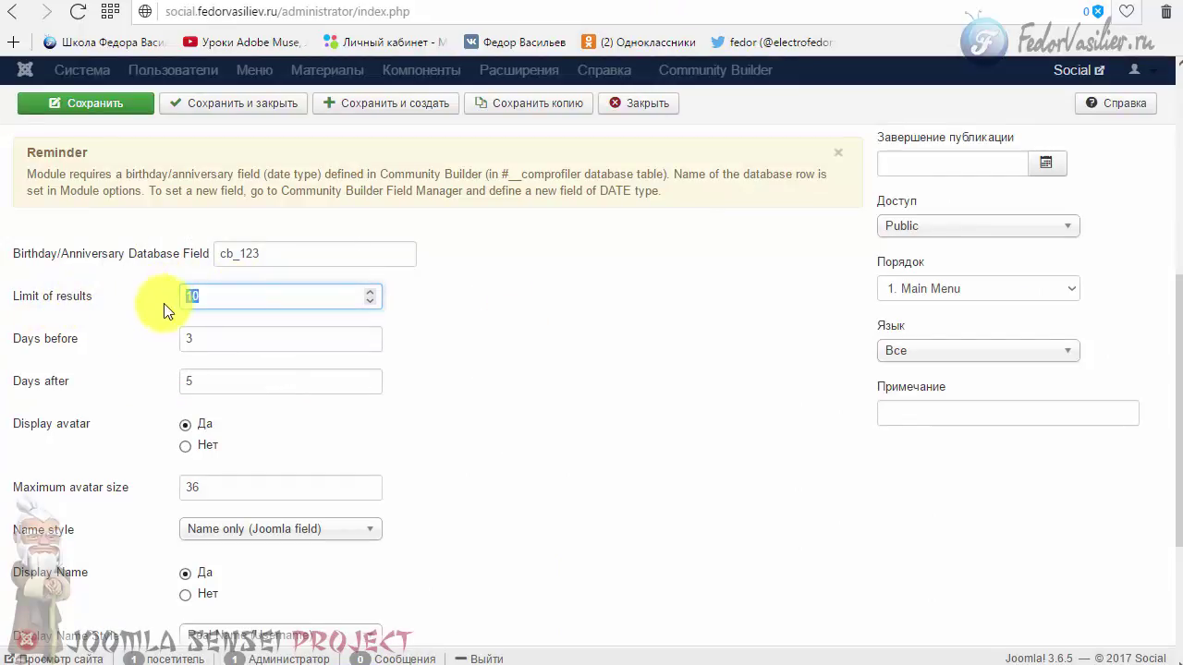
mouse_move(80, 307)
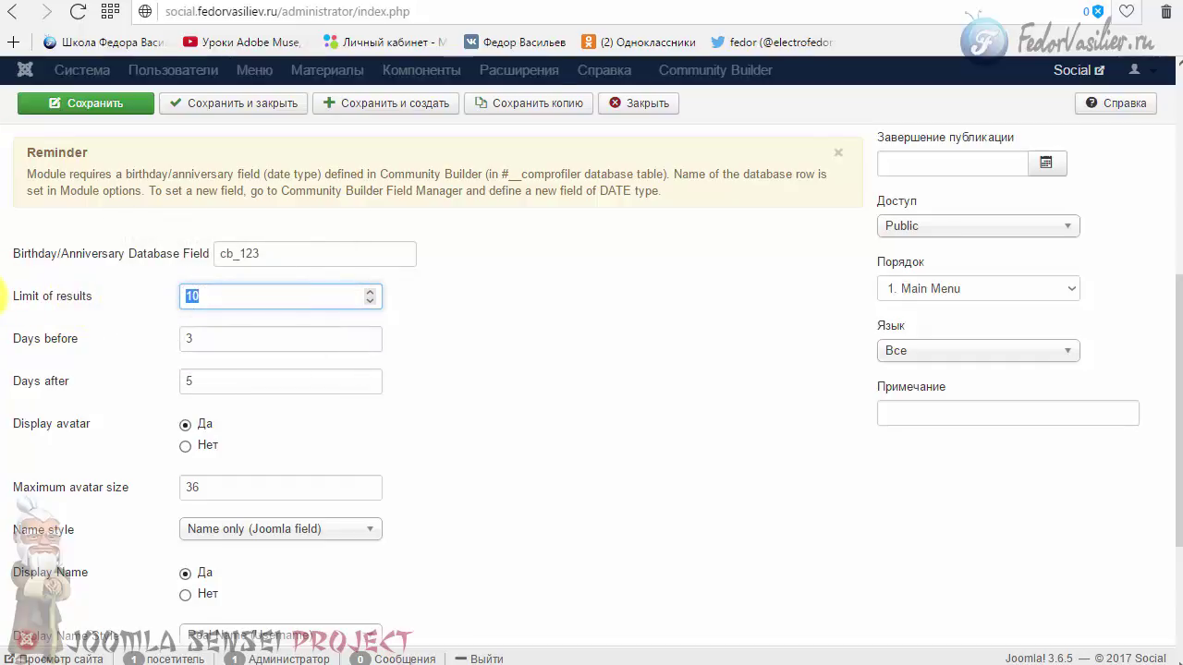
left_click(212, 295)
left_click_drag(248, 297, 168, 295)
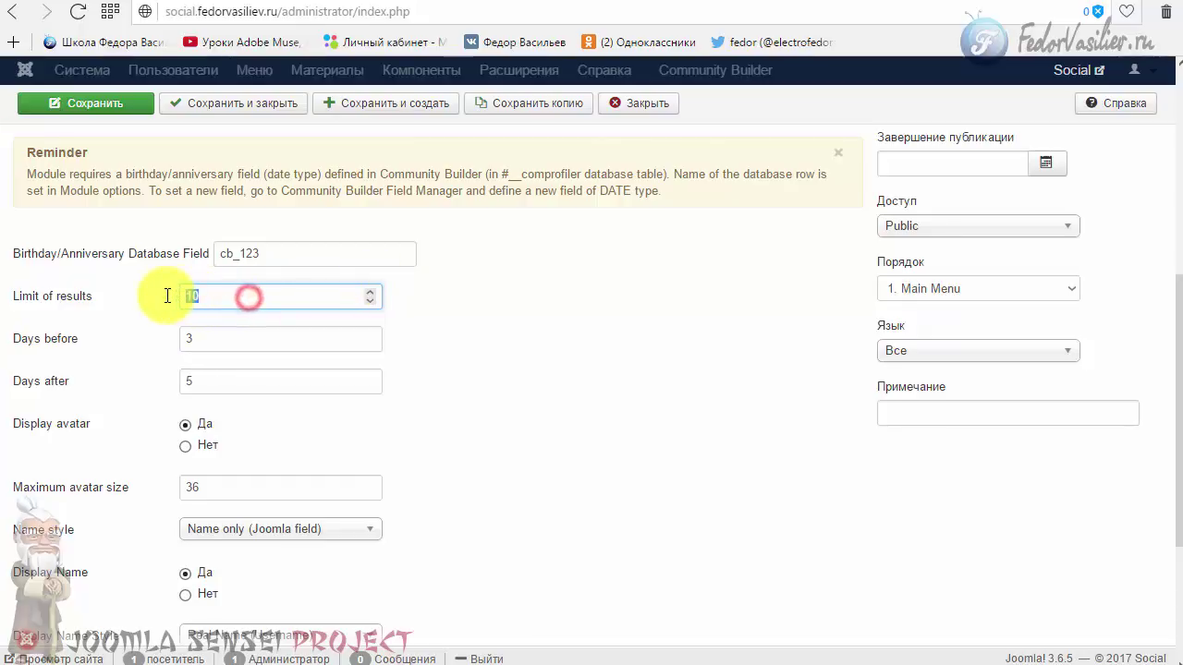
left_click(193, 338)
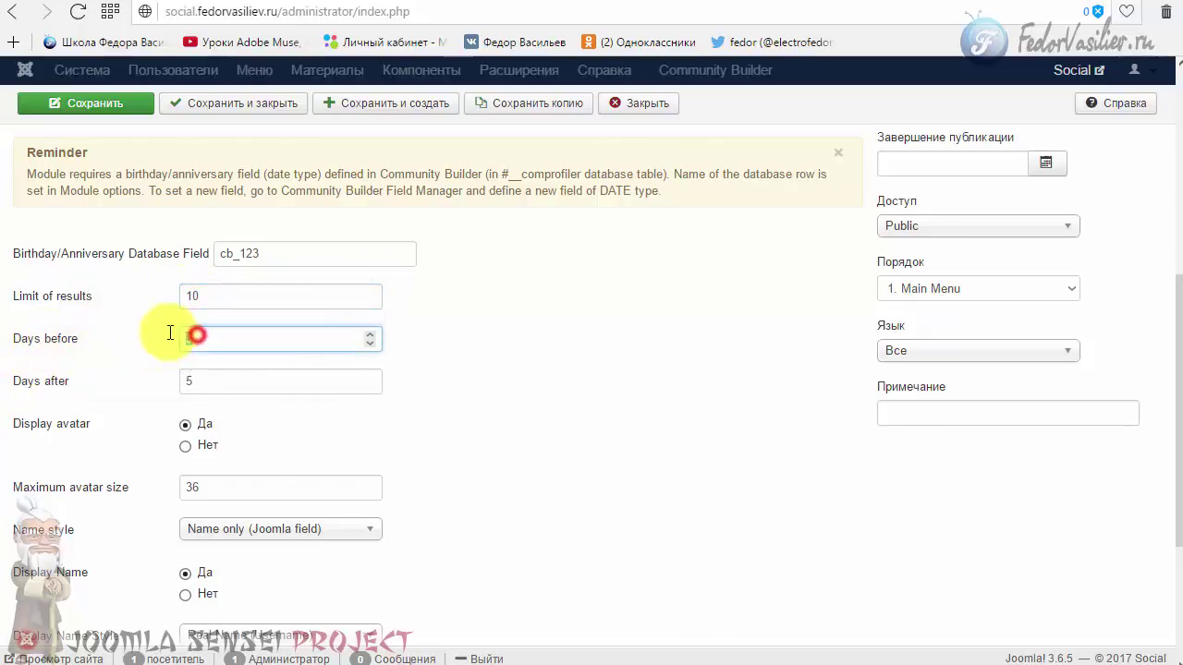
mouse_move(43, 344)
left_click(222, 344)
mouse_move(49, 395)
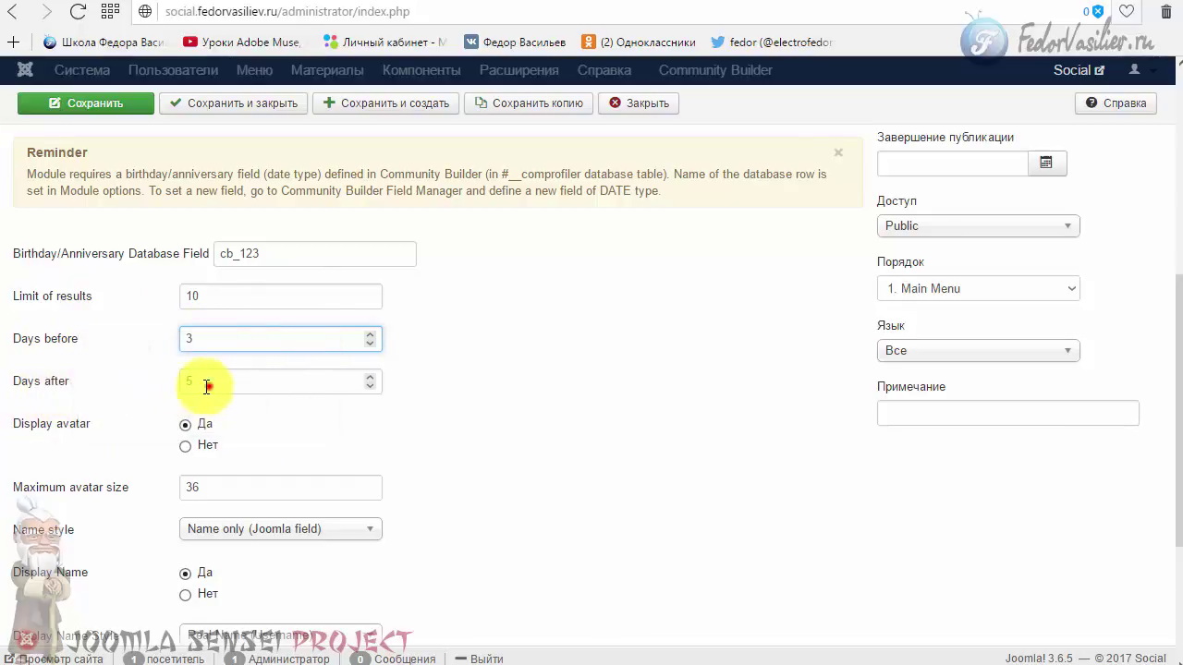
double_click(205, 382)
left_click(450, 367)
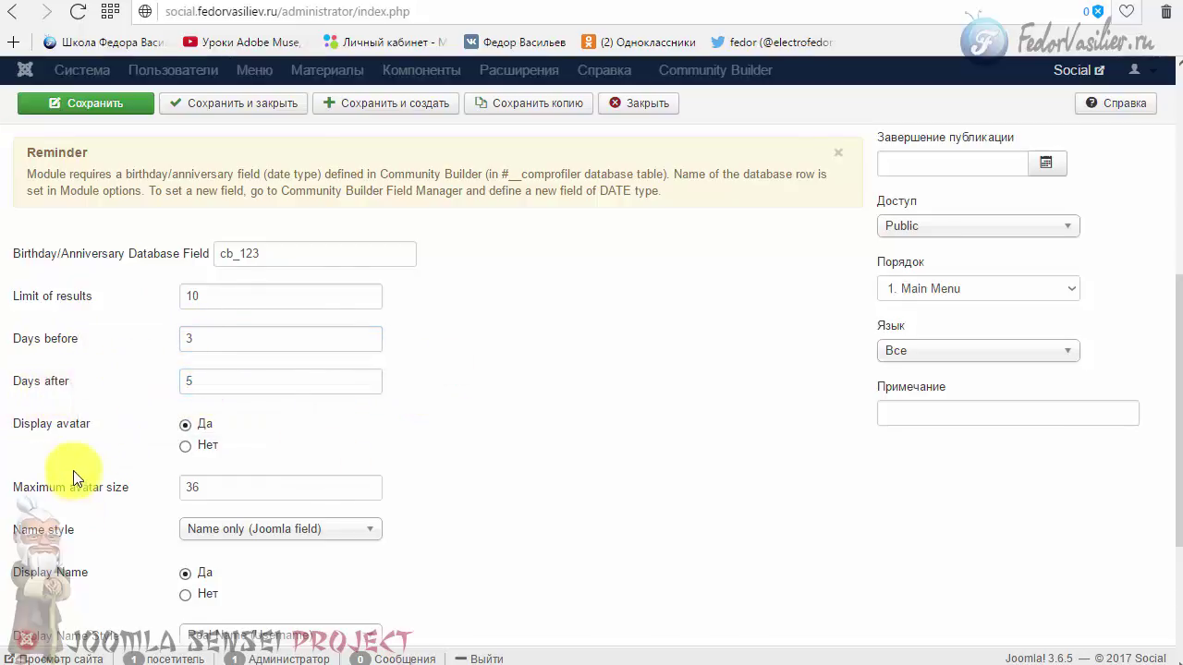
scroll(472, 240, "down", 2)
scroll(470, 269, "up", 1)
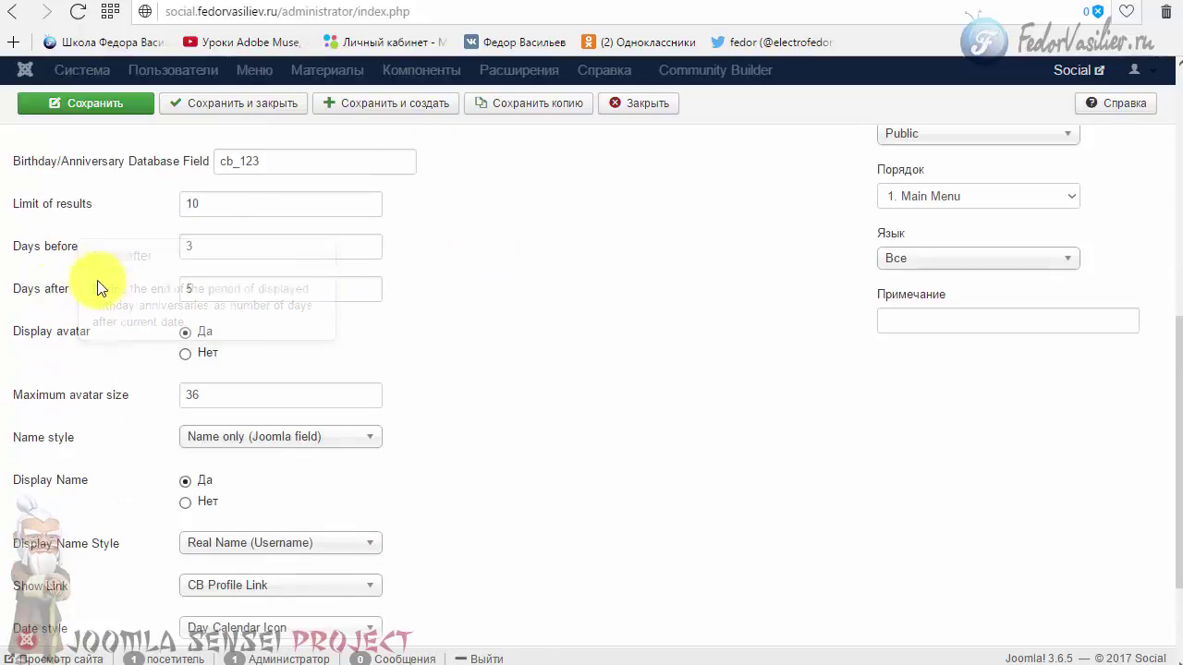
mouse_move(81, 338)
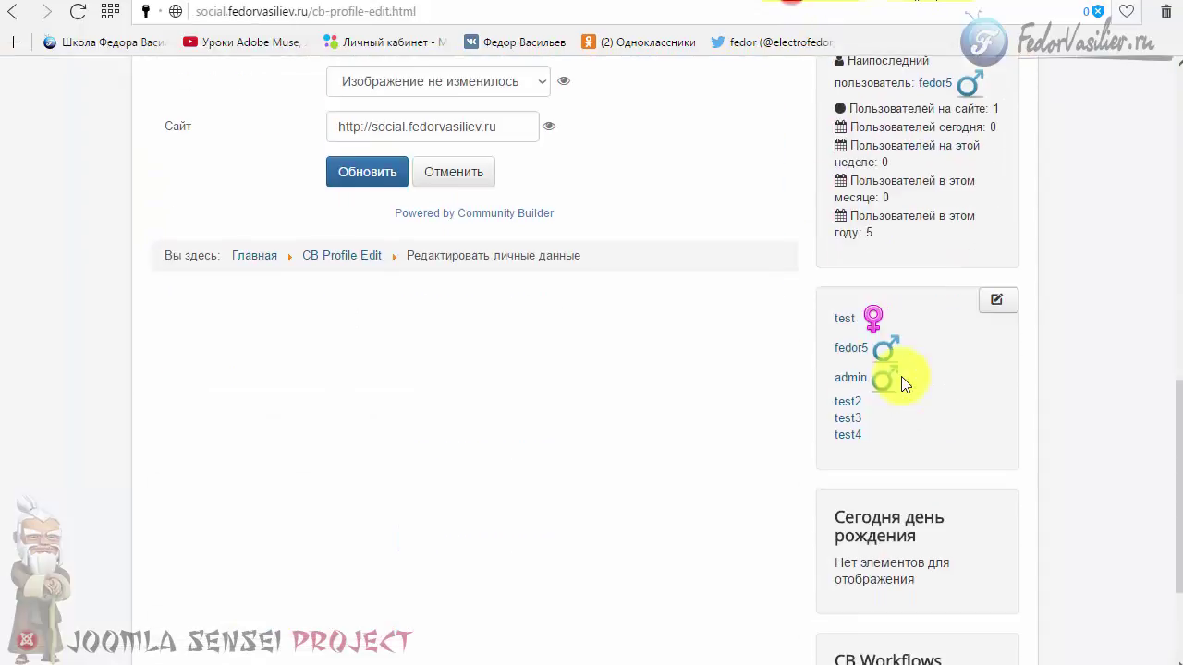
scroll(901, 380, "down", 3)
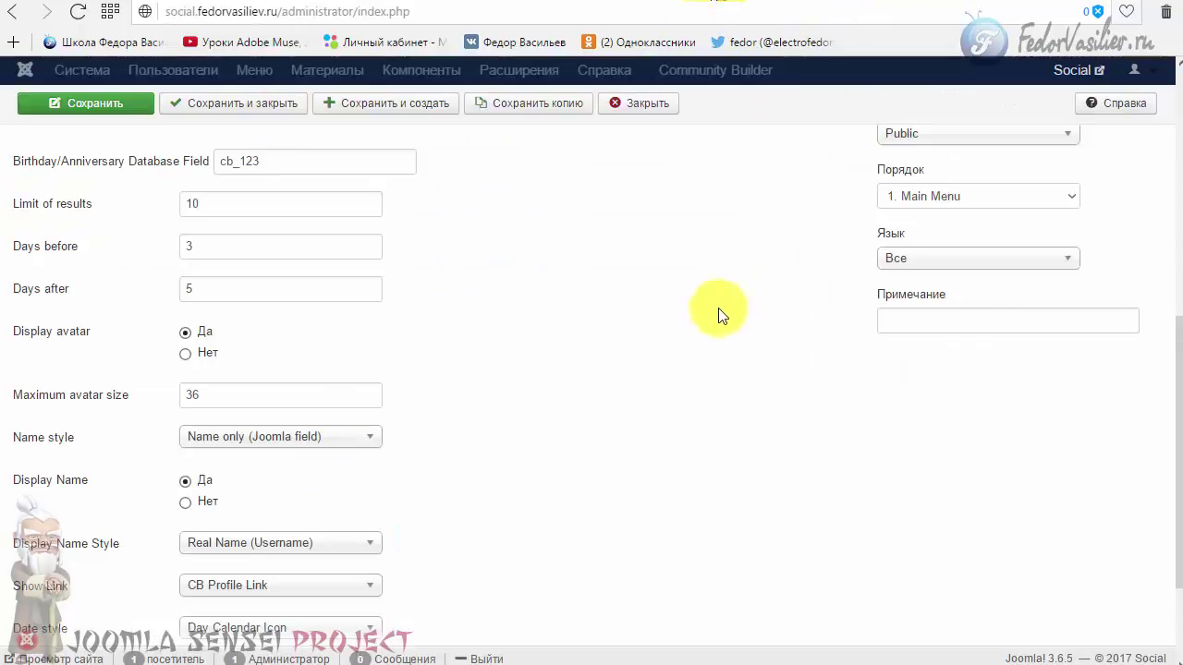
Set the module's maximum avatar size to 36
double_click(192, 395)
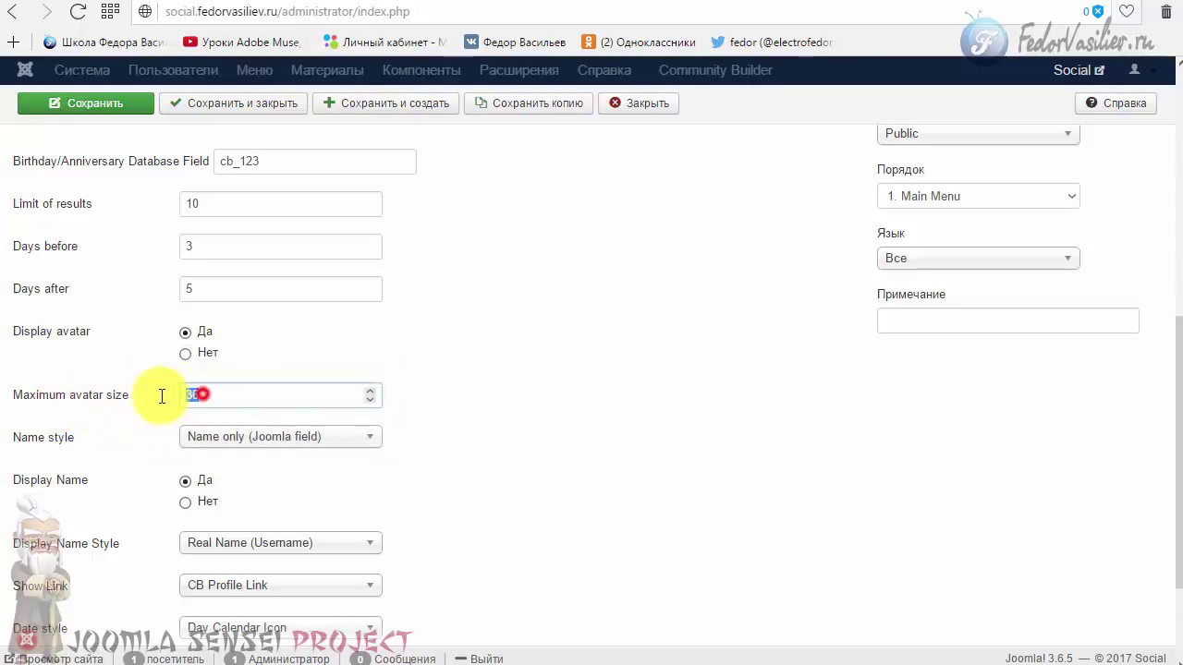
key("Delete")
left_click(594, 403)
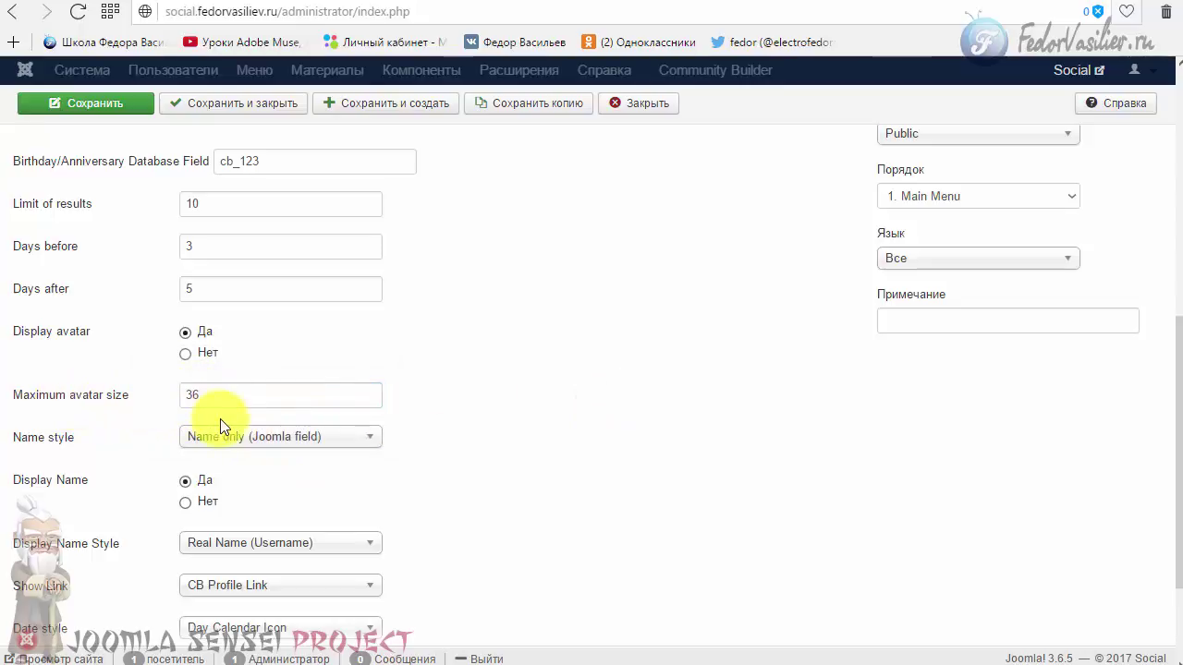
left_click(191, 397)
type("36")
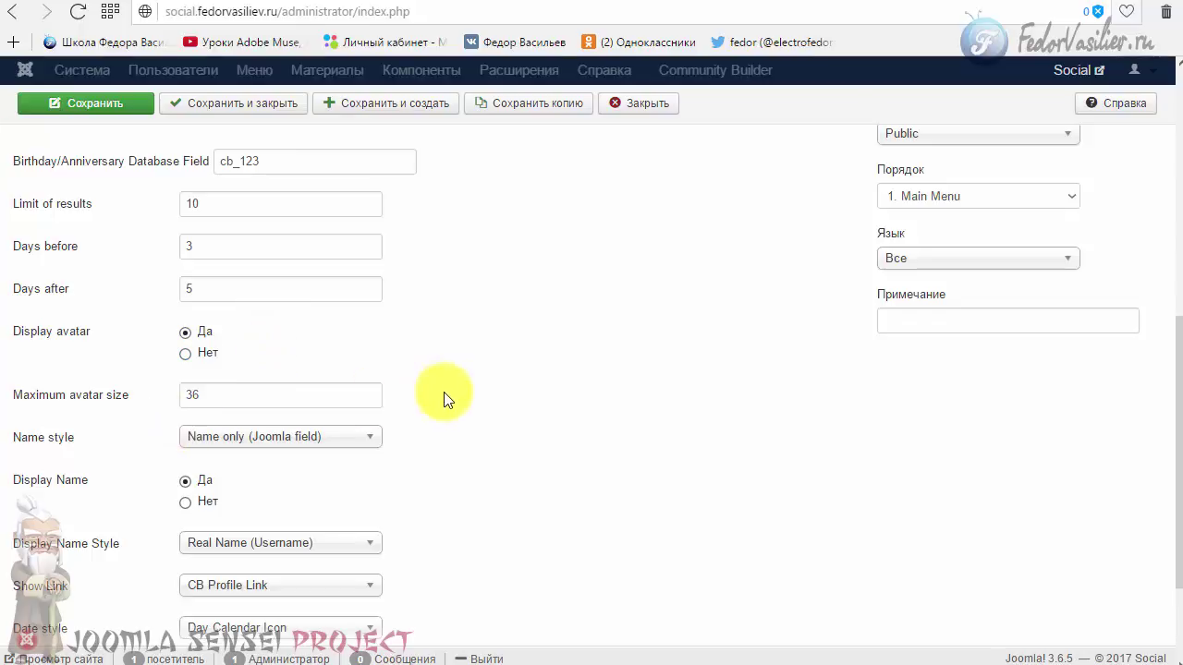
Set the module's name style to First Name only (CB field) and review the remaining display options
left_click(314, 437)
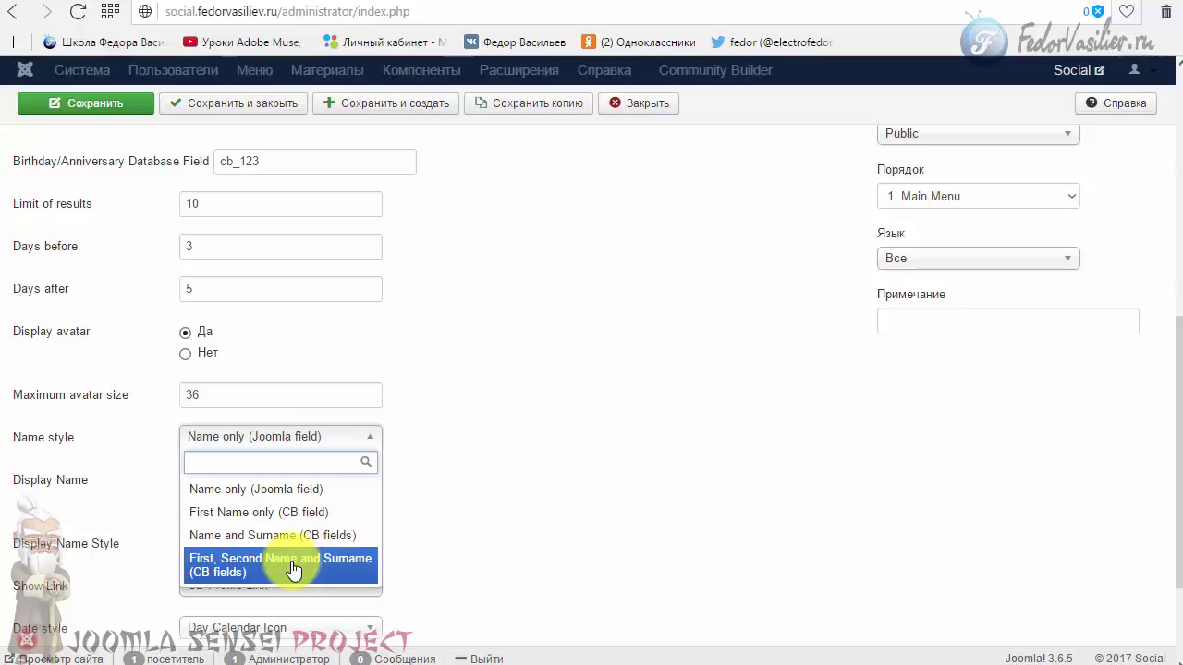
left_click(310, 514)
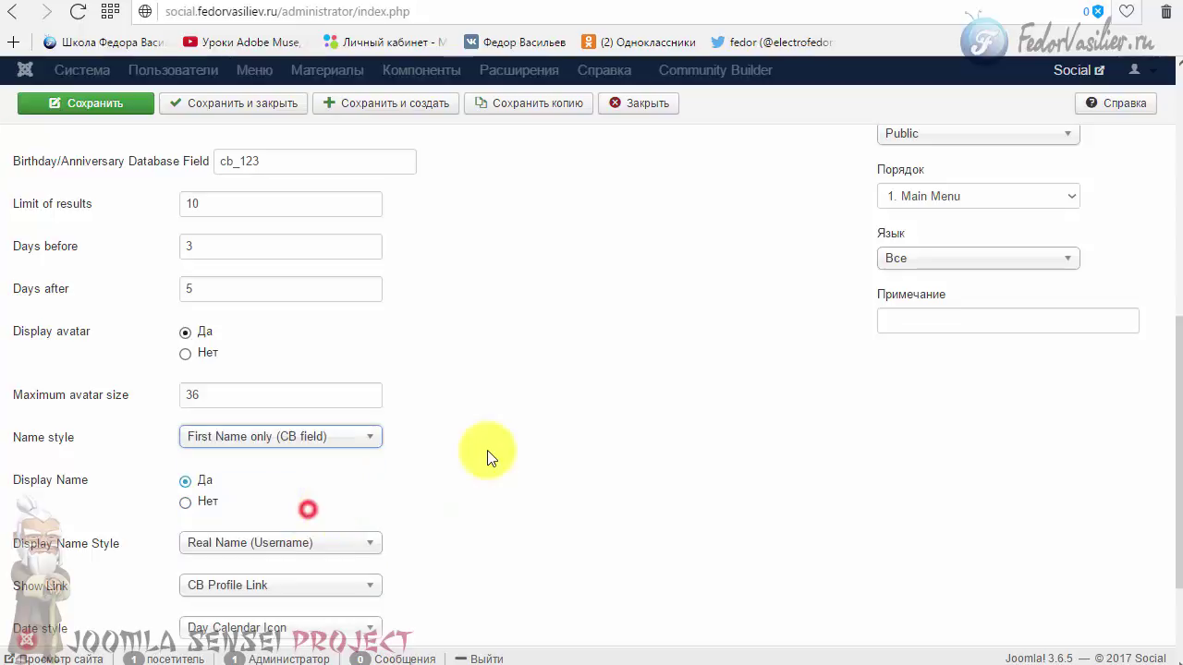
scroll(502, 443, "down", 3)
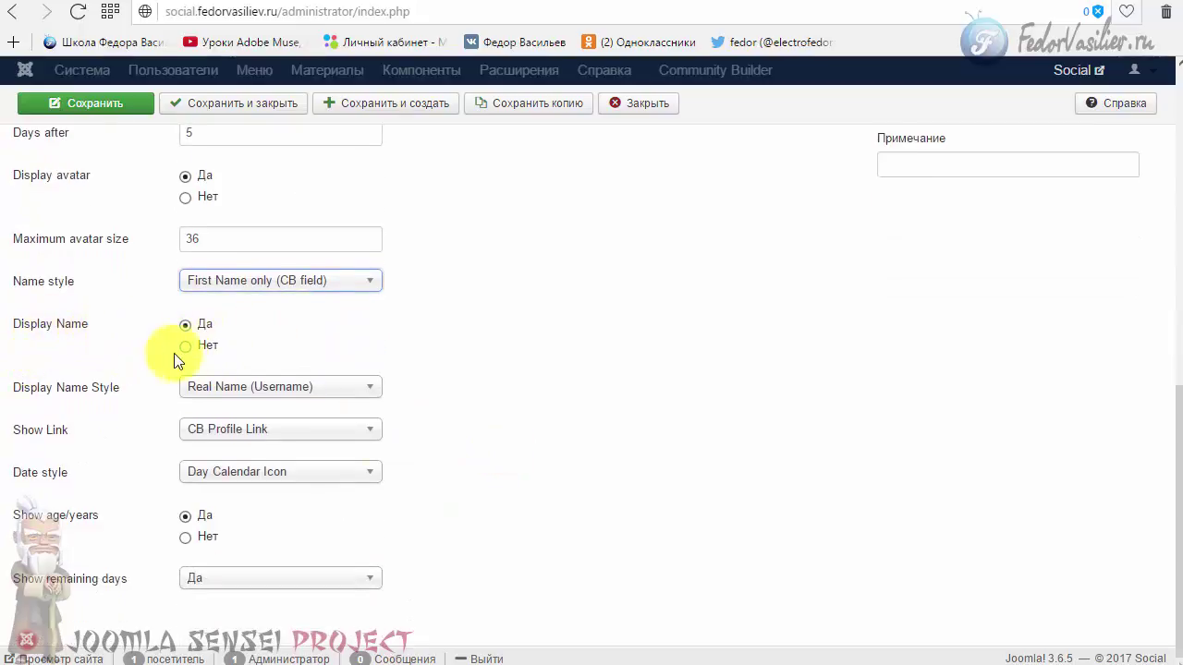
scroll(540, 381, "up", 1)
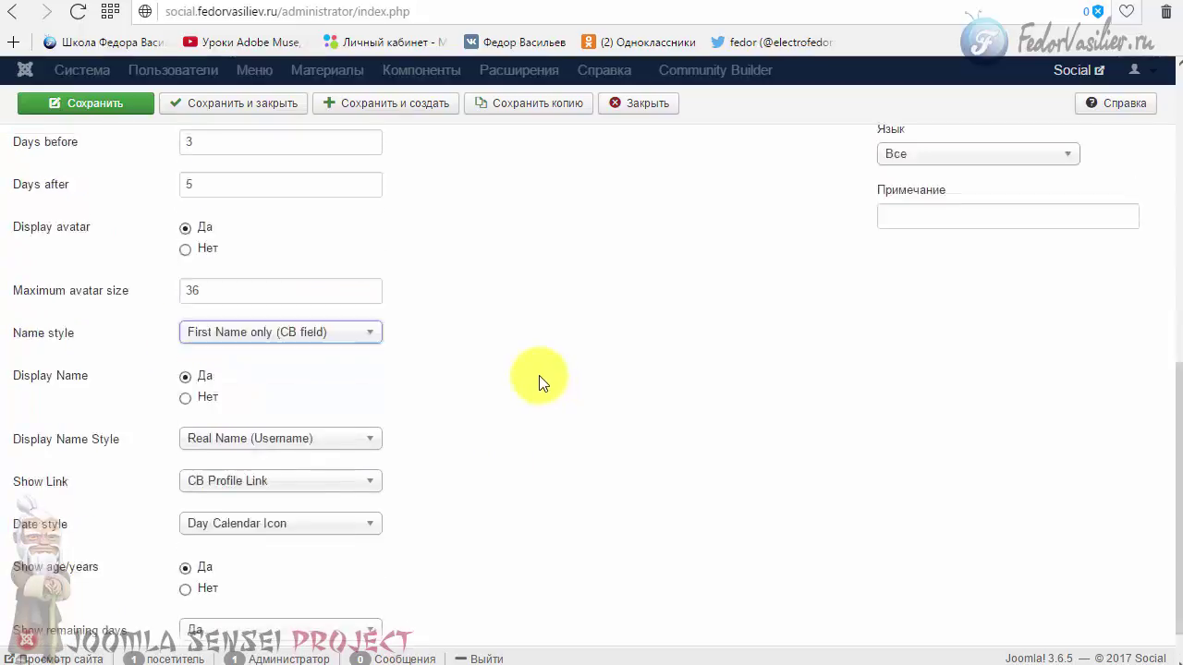
scroll(540, 382, "up", 3)
scroll(177, 404, "down", 2)
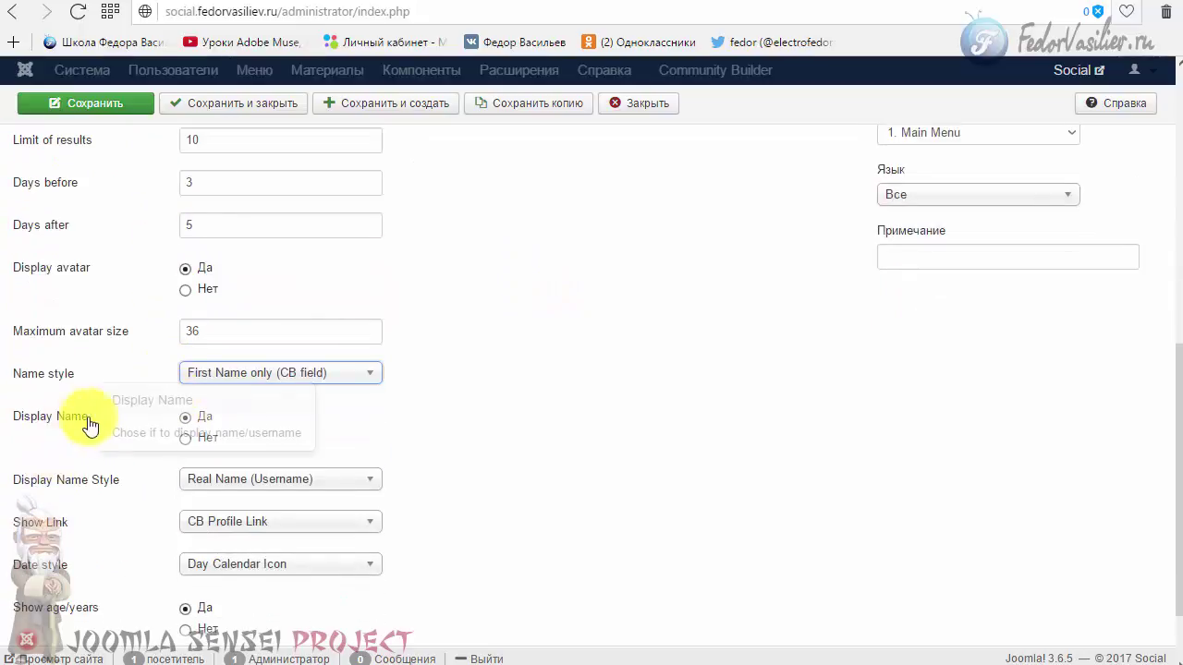
scroll(179, 311, "up", 12)
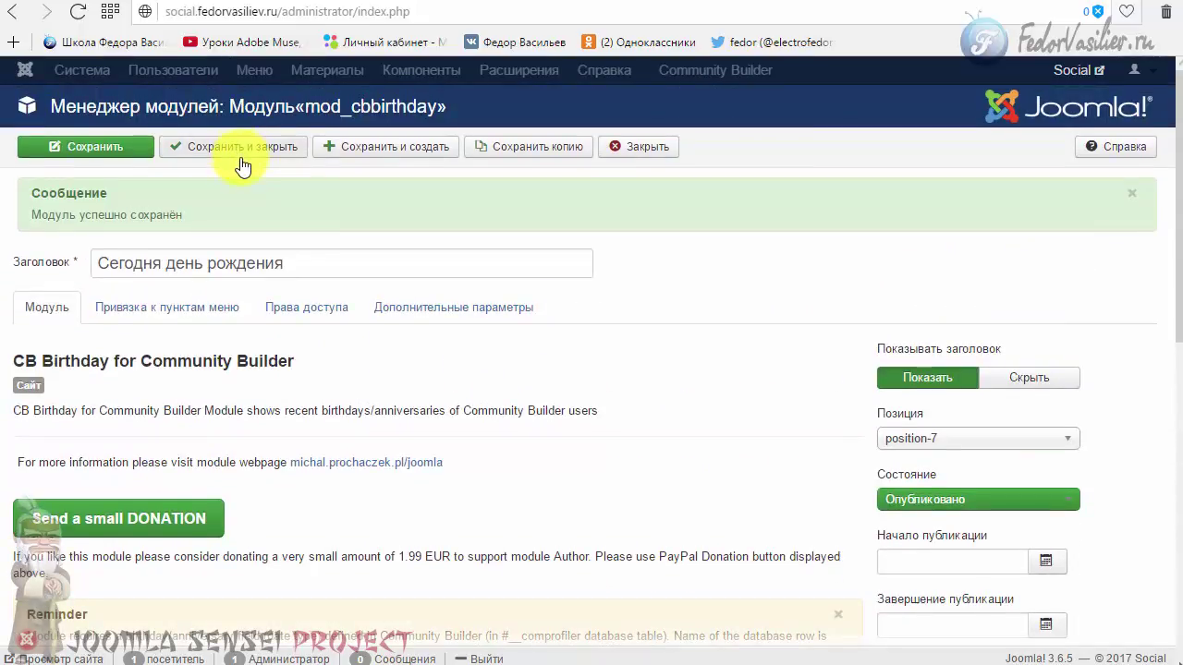
Save the birthday module's settings and check the Сегодня день рождения module on the site's profile edit page
left_click(235, 155)
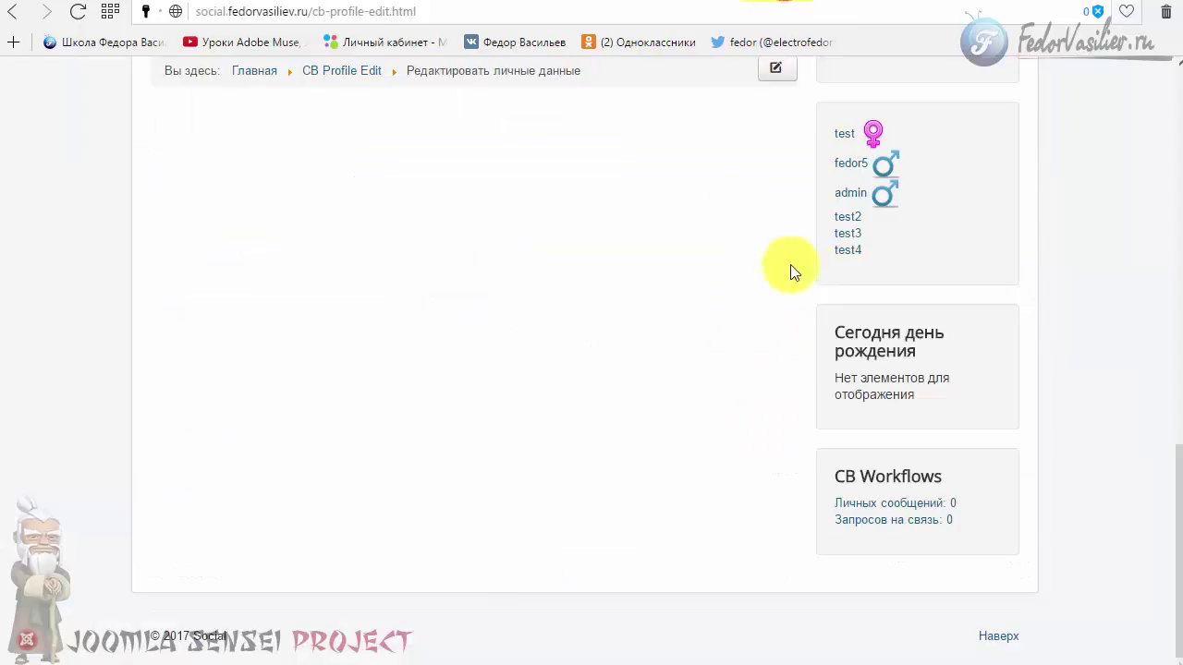
scroll(786, 265, "up", 10)
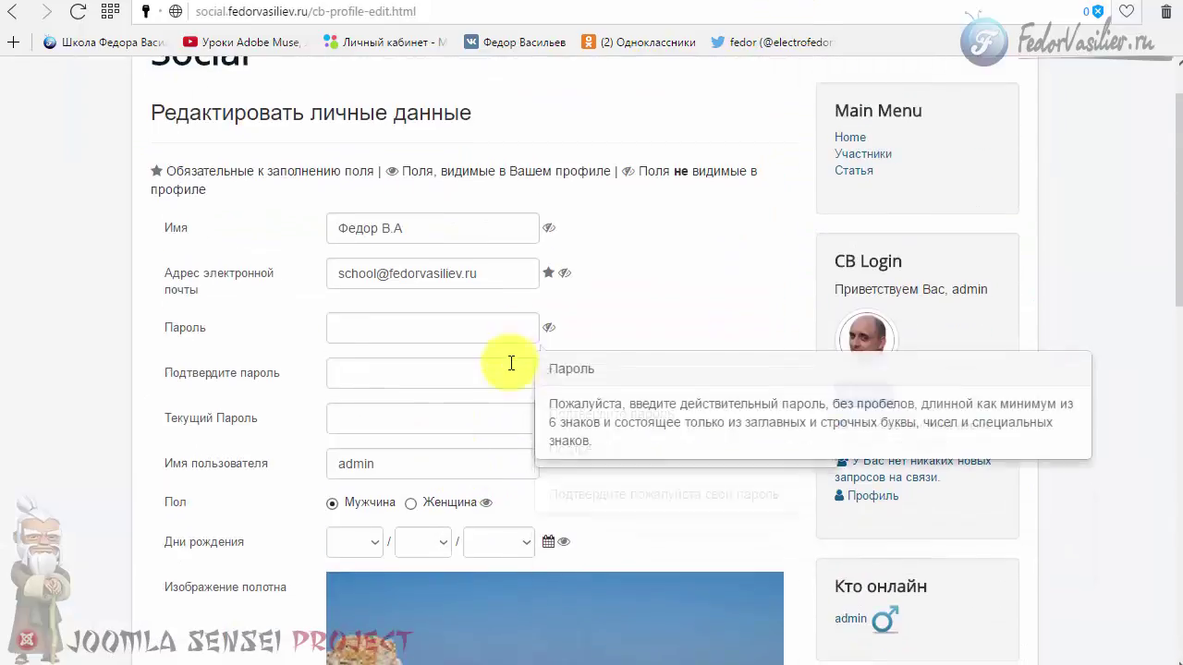
Fill in the month and day of the admin's birthday in the Дни рождения field and update the profile
scroll(510, 363, "down", 3)
scroll(450, 379, "up", 1)
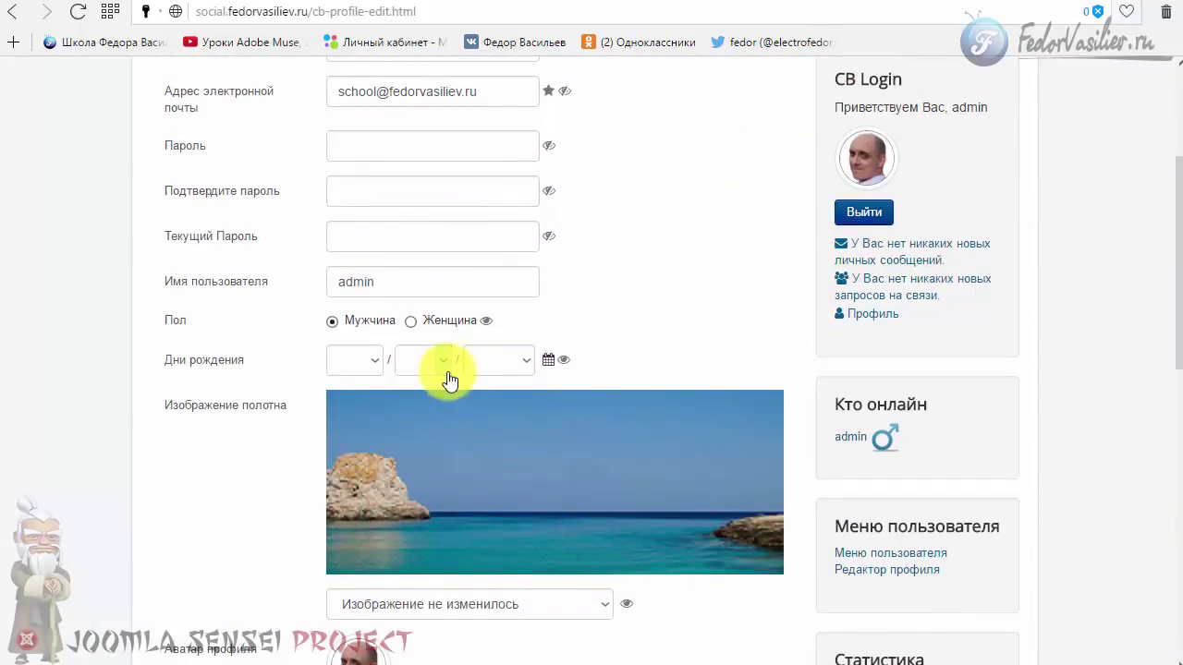
left_click(374, 362)
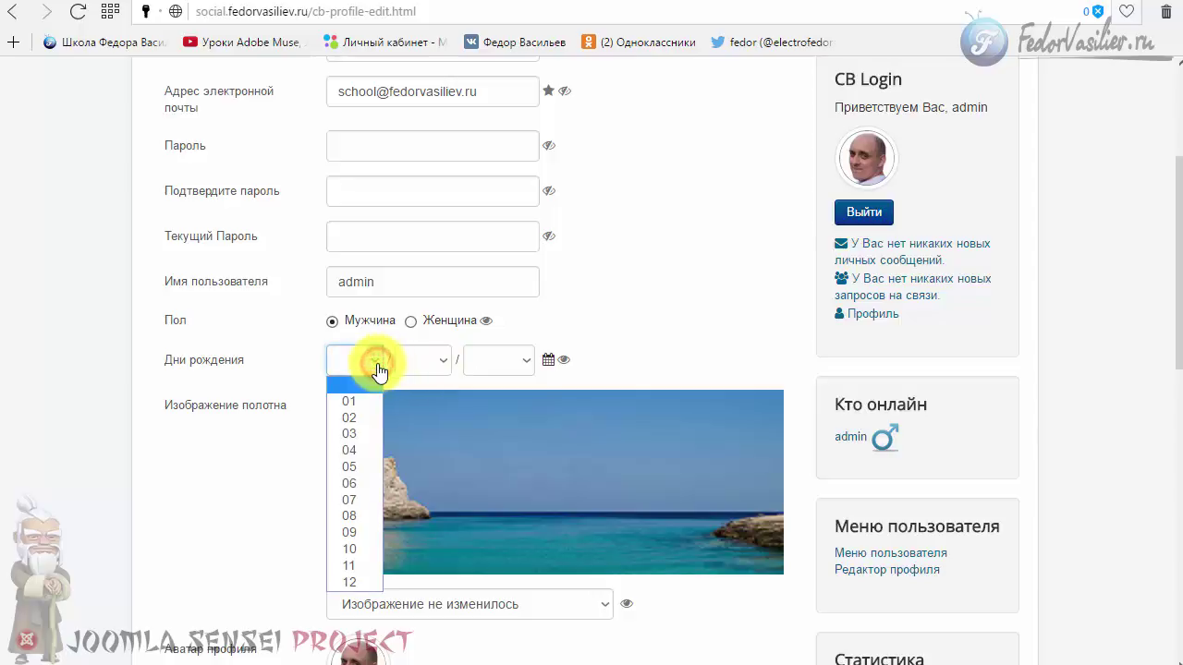
left_click(365, 418)
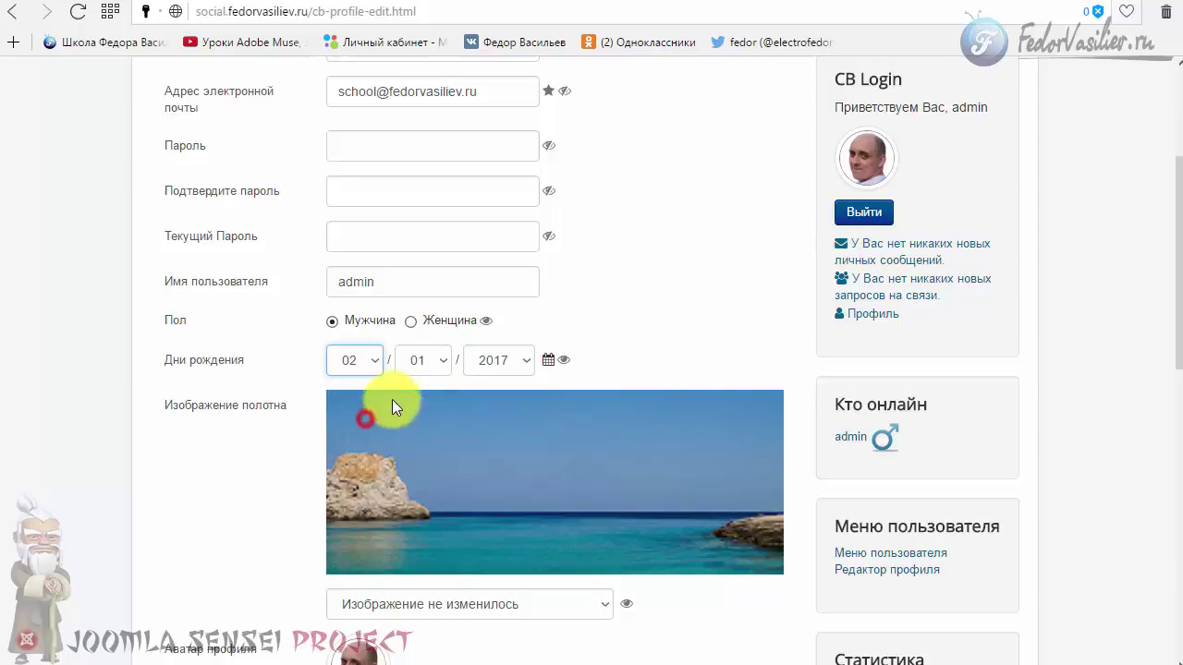
left_click(443, 365)
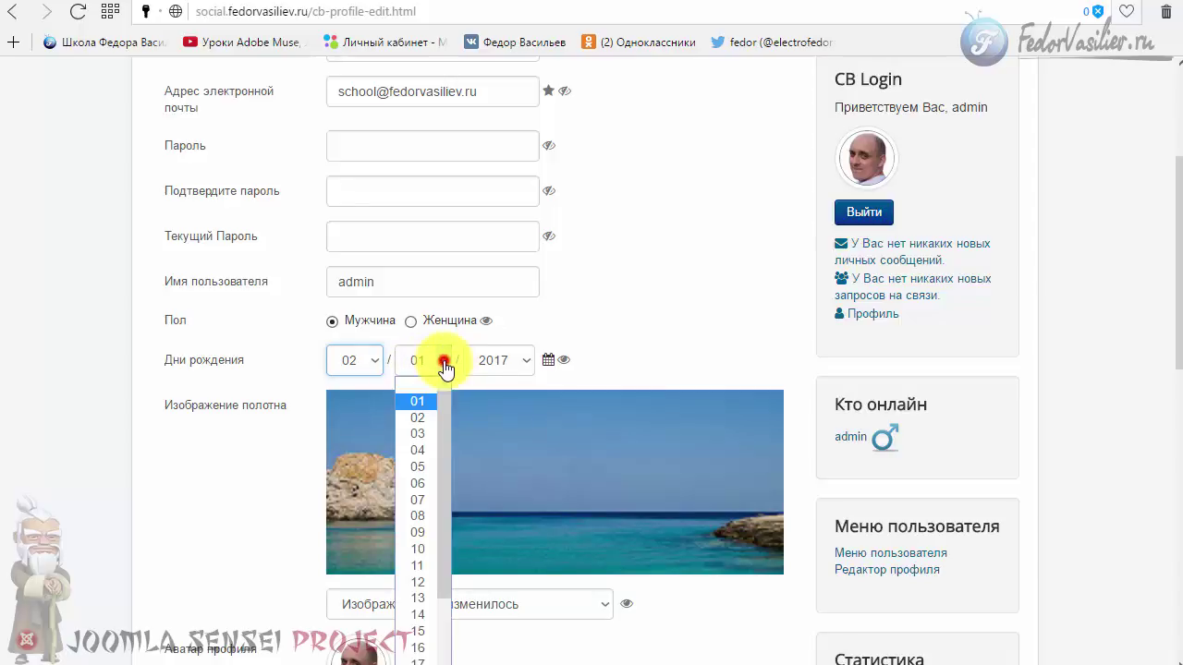
left_click(416, 470)
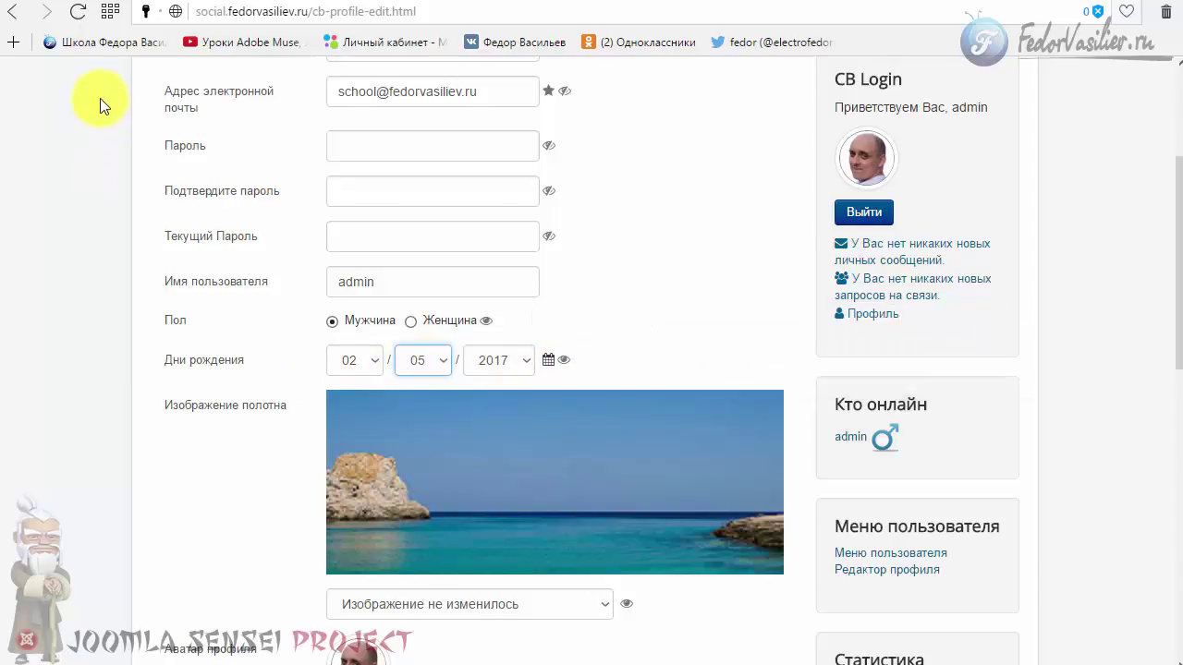
scroll(351, 250, "down", 4)
left_click(363, 449)
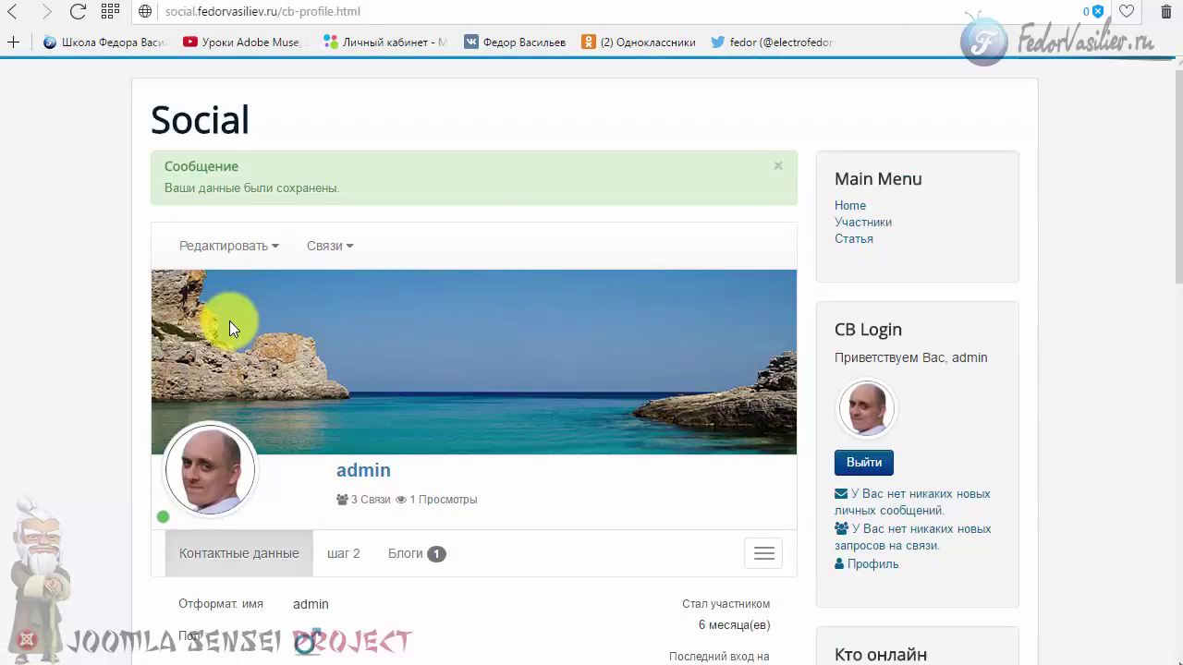
Check the Сегодня день рождения module on the updated admin profile and on the second member's profile edit page
scroll(229, 321, "down", 10)
scroll(231, 323, "down", 1)
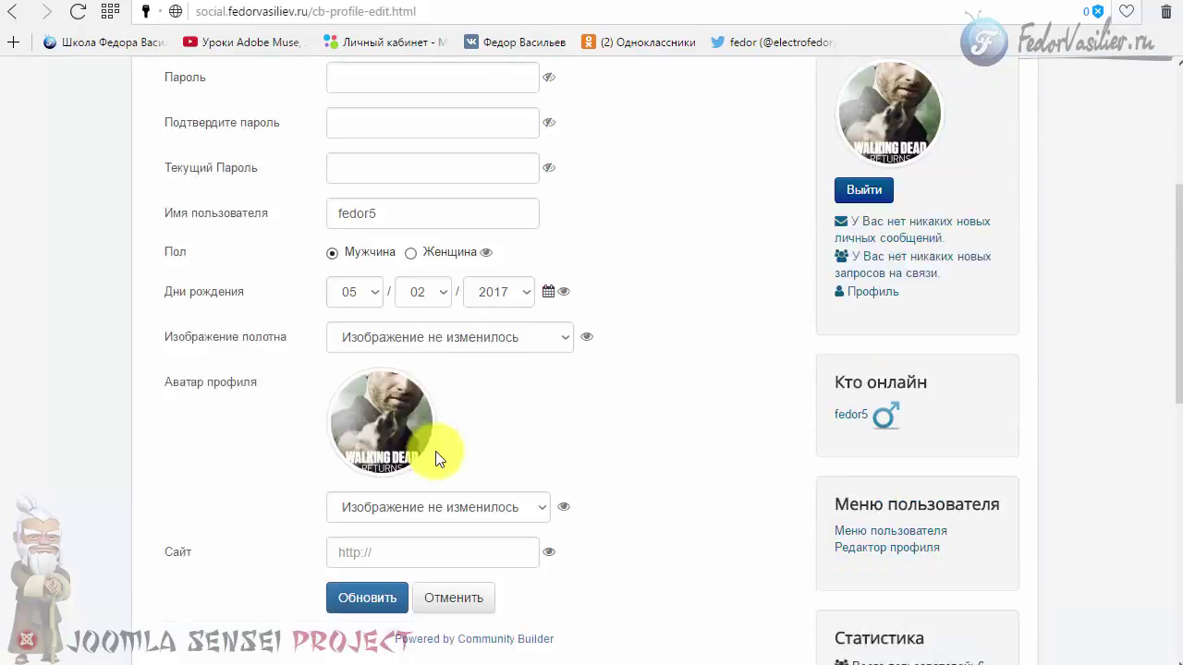
scroll(546, 382, "down", 5)
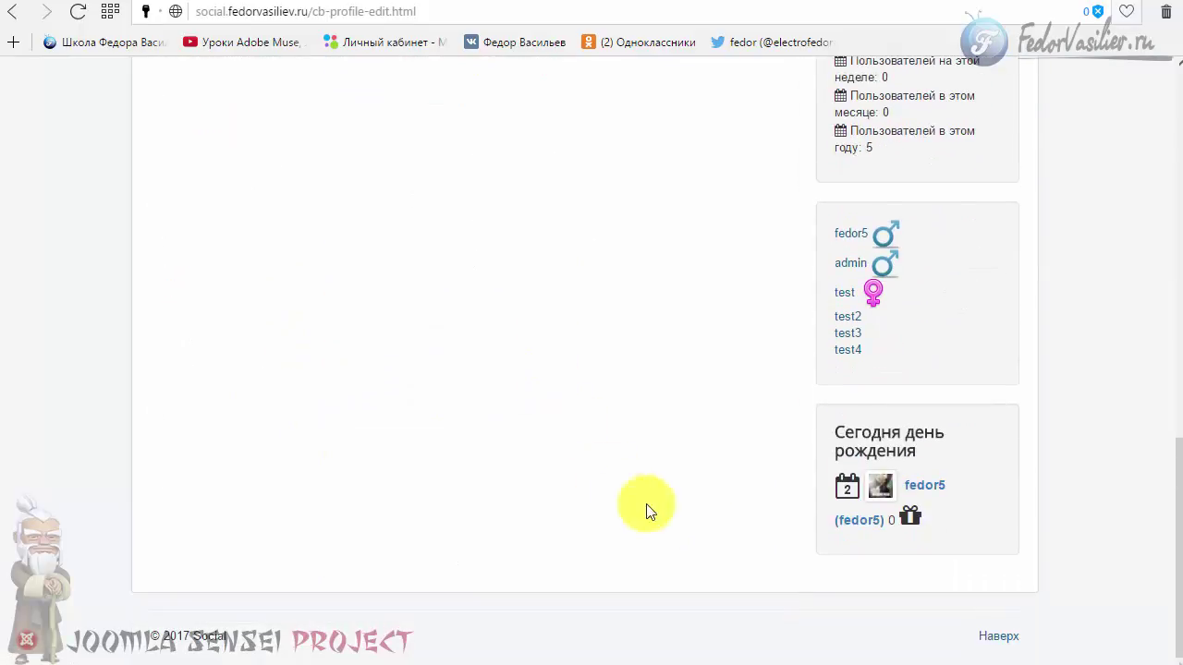
scroll(616, 416, "up", 7)
scroll(199, 419, "up", 2)
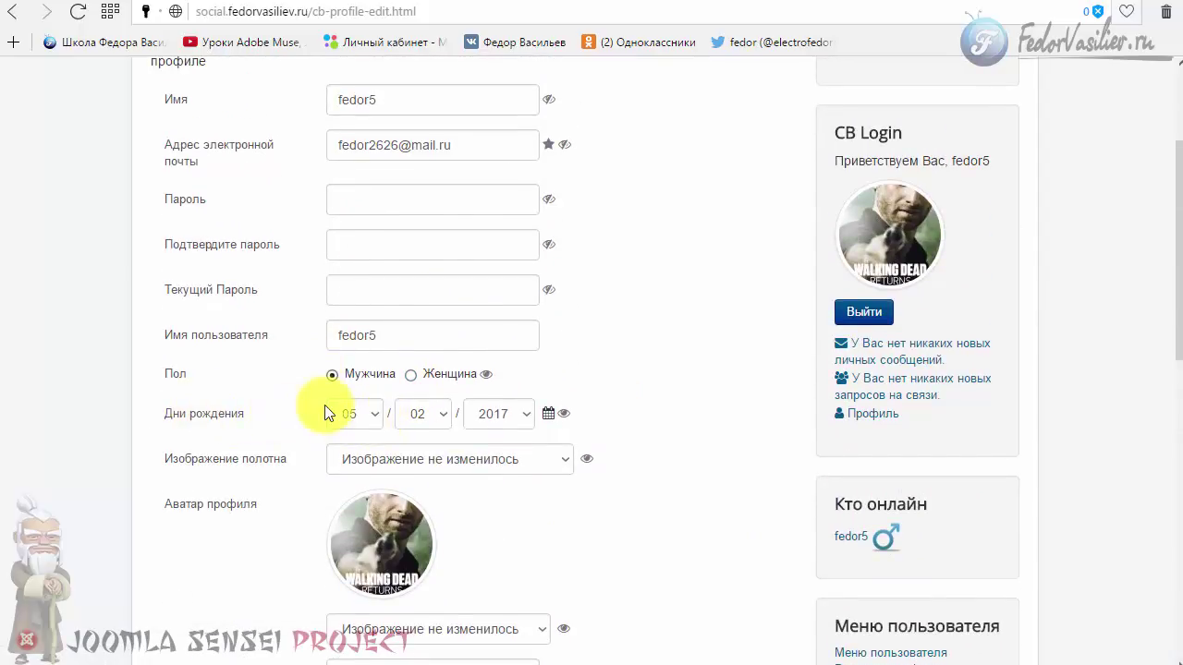
Examine the month and day choices of the member's Дни рождения field and compare them with the birthday module
left_click(373, 426)
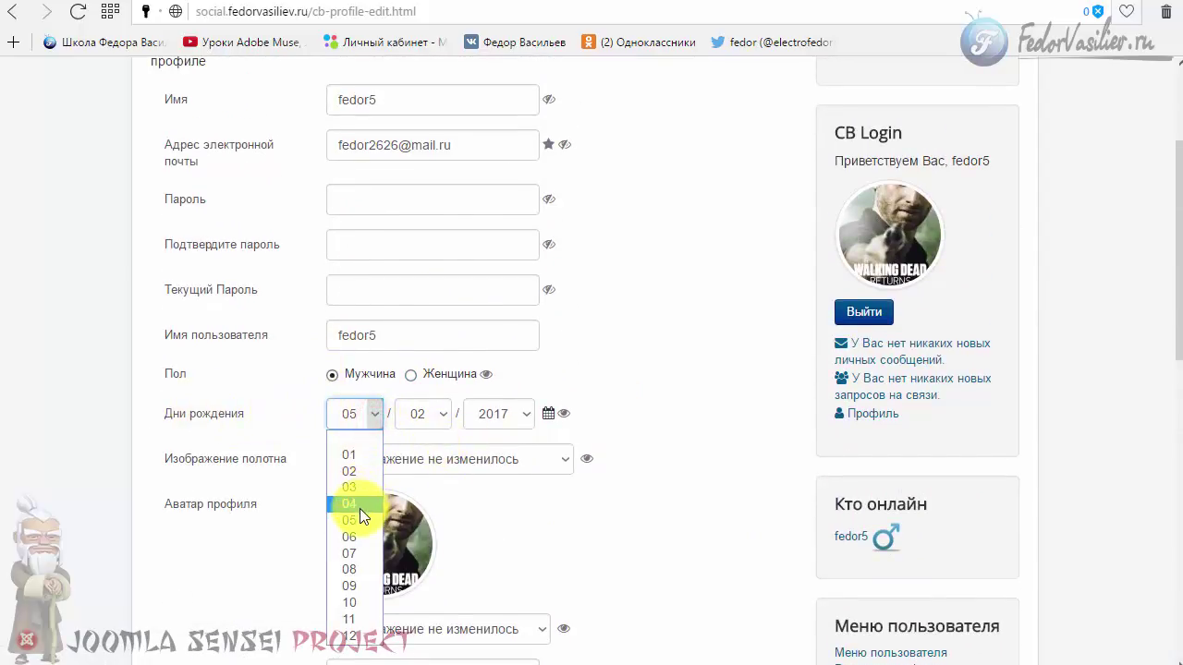
left_click(288, 421)
scroll(309, 459, "down", 8)
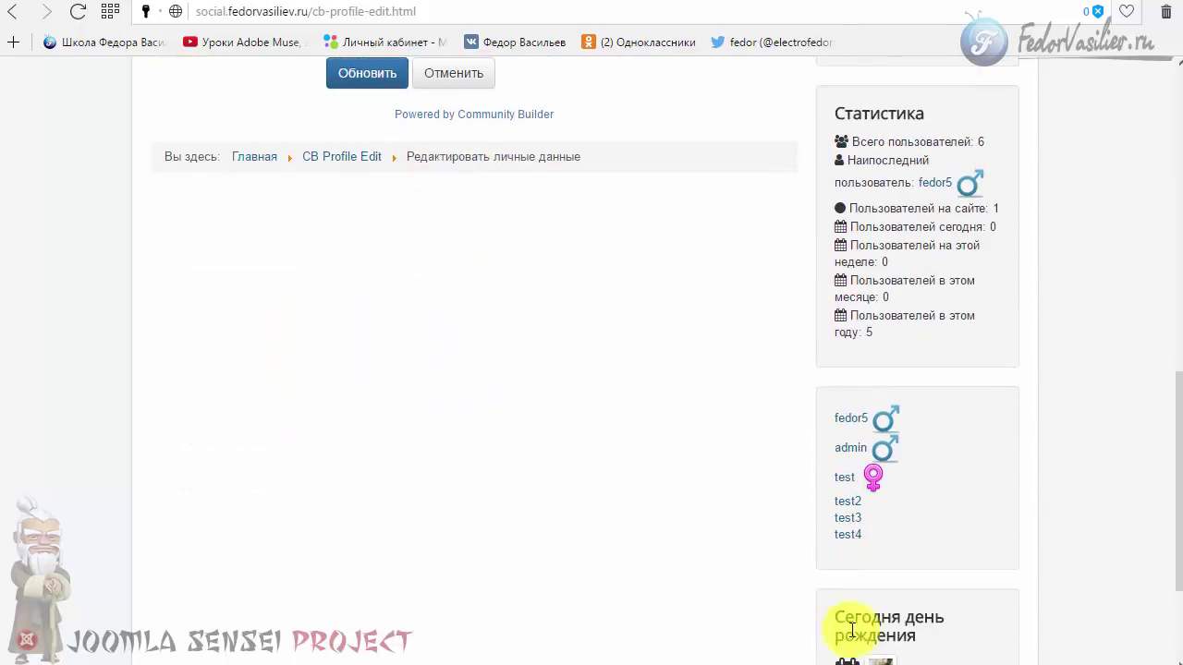
scroll(411, 538, "up", 2)
scroll(411, 539, "up", 7)
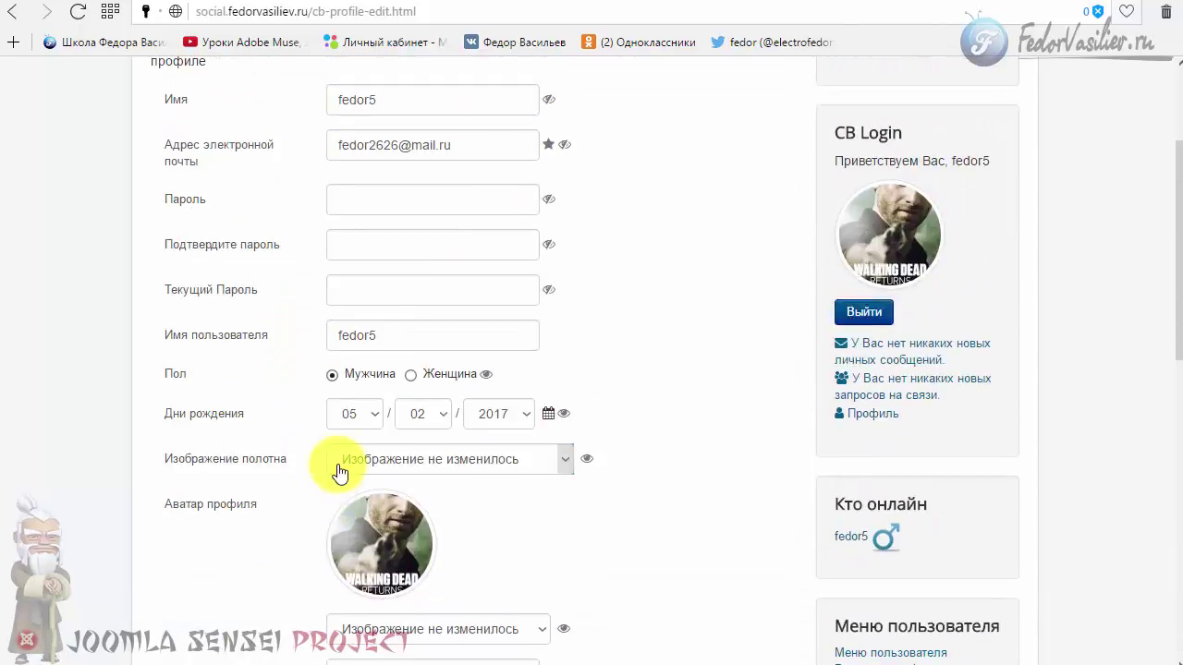
left_click(439, 417)
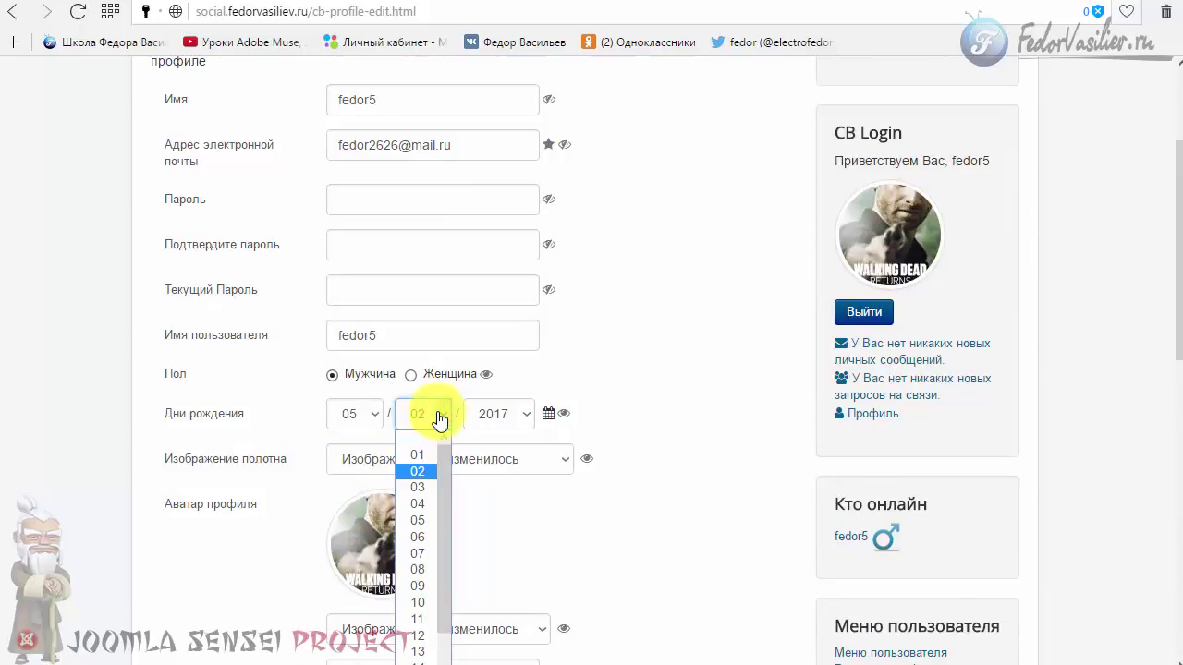
left_click(438, 418)
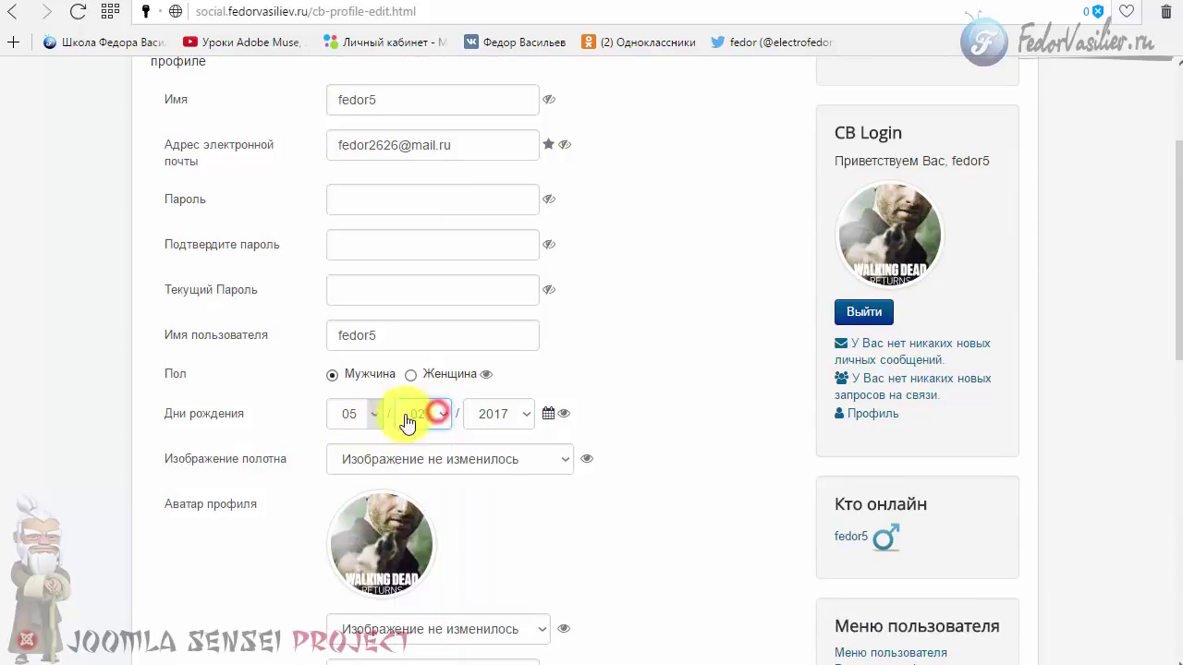
Pick a different day of the same month for the member's birthday in the field's calendar
left_click(549, 417)
left_click(638, 448)
left_click(647, 449)
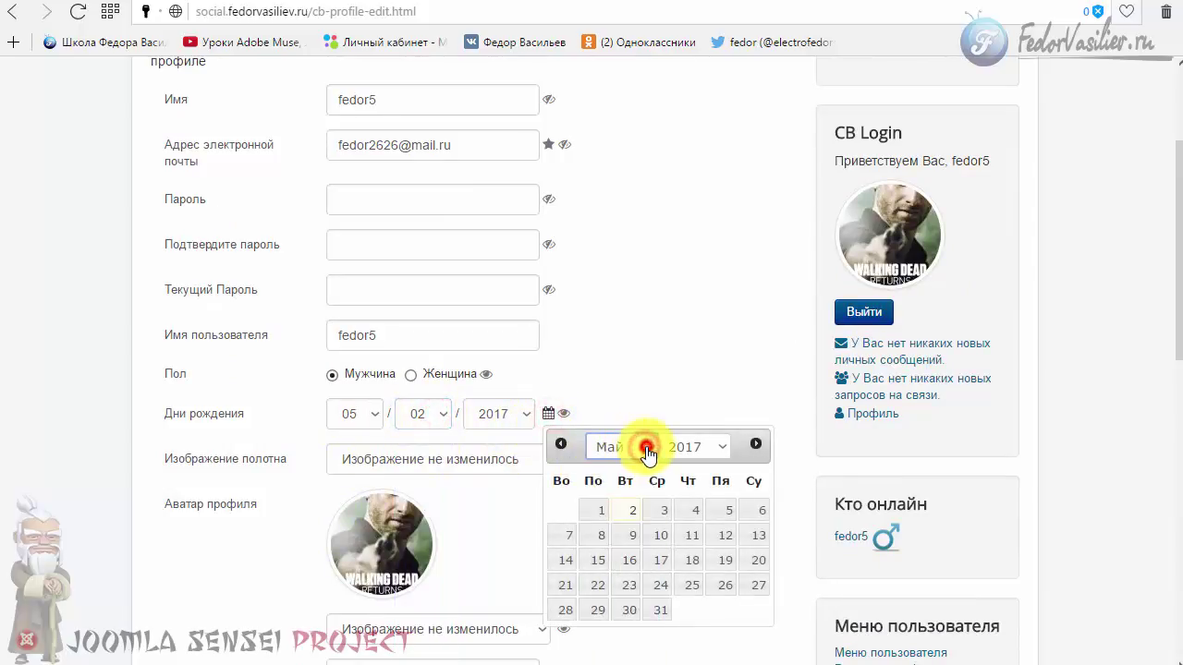
left_click(653, 514)
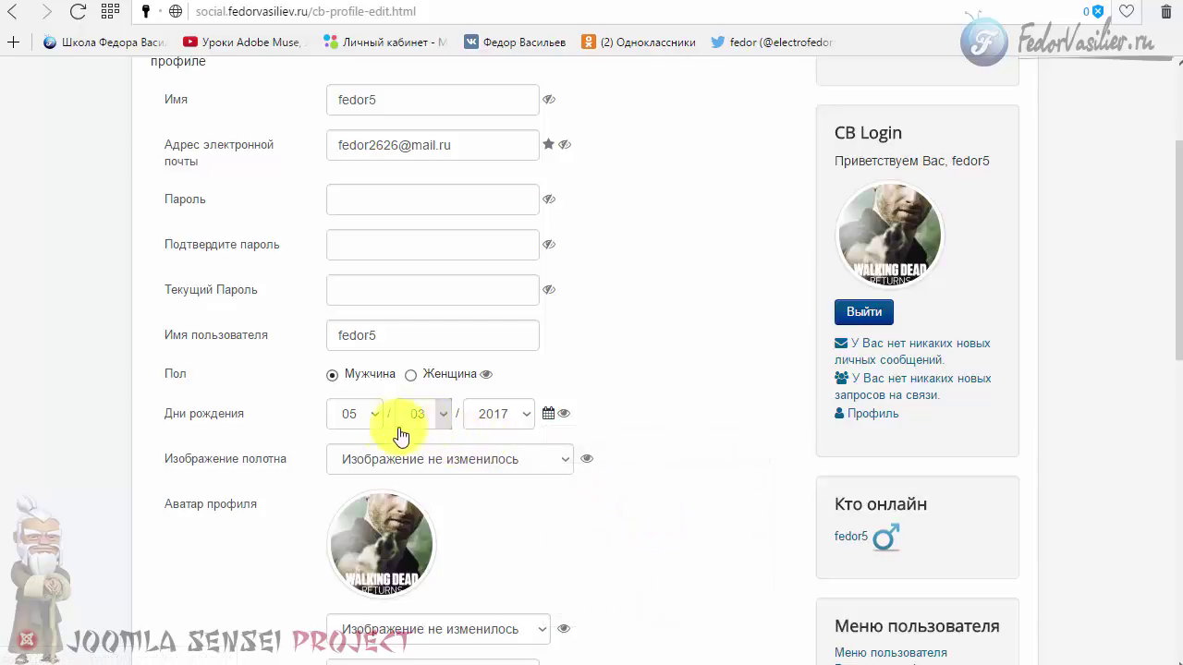
Look through the Дни рождения month and day lists again to verify the order of the date parts
left_click(372, 413)
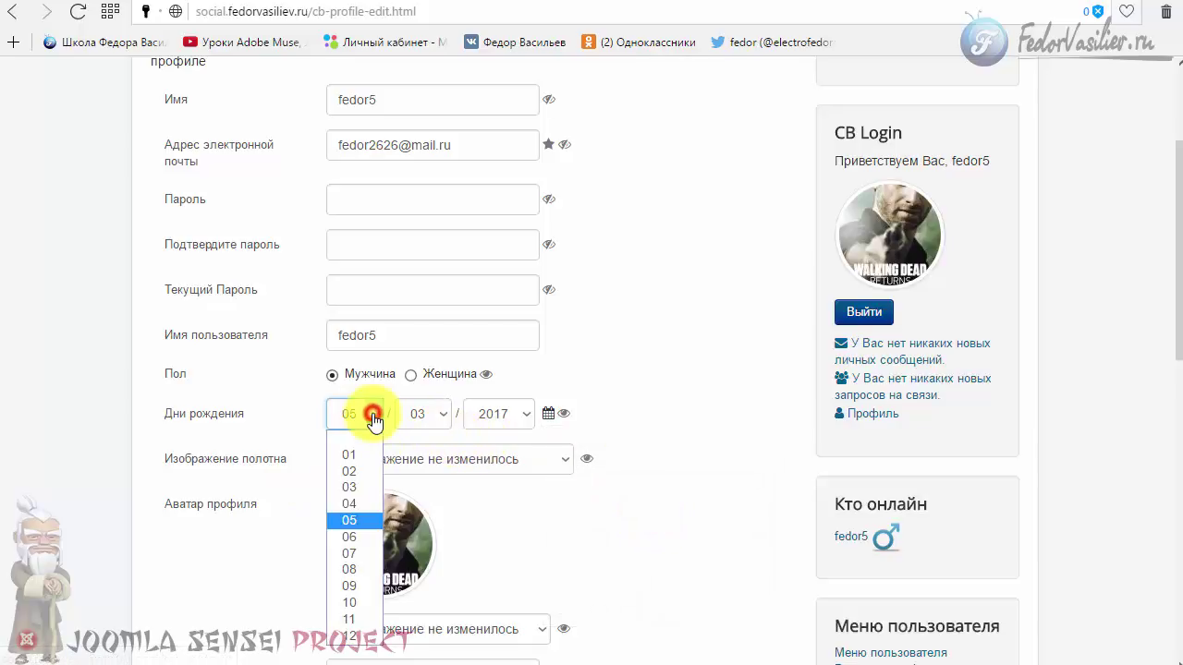
left_click(705, 382)
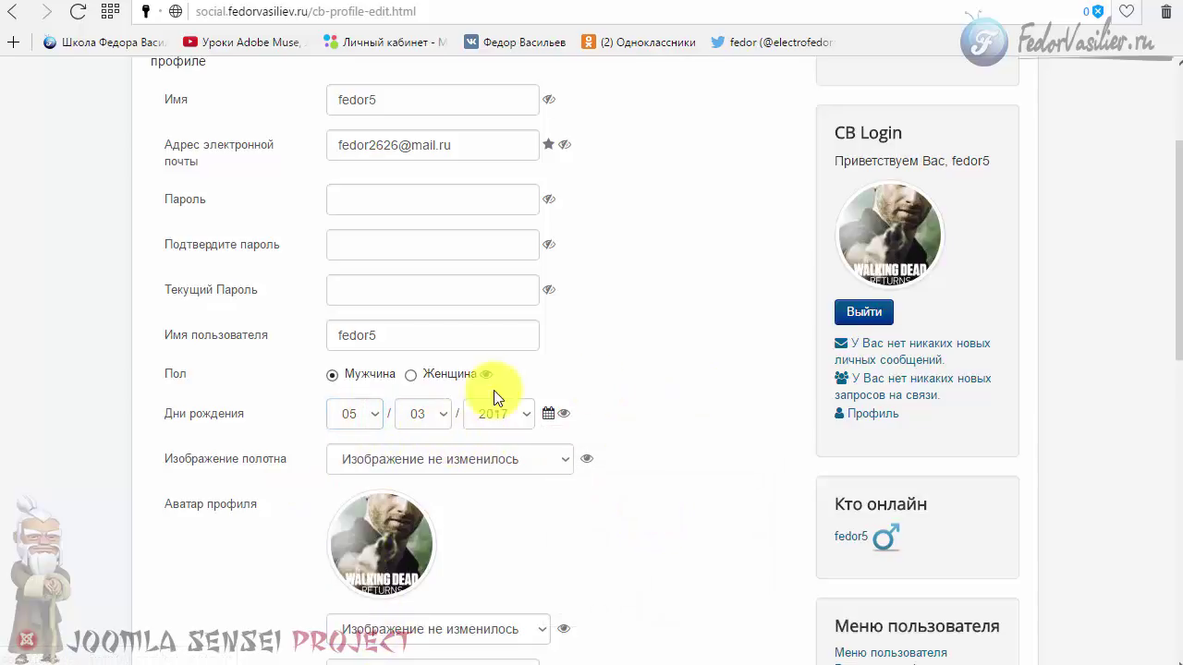
left_click(434, 413)
left_click(711, 360)
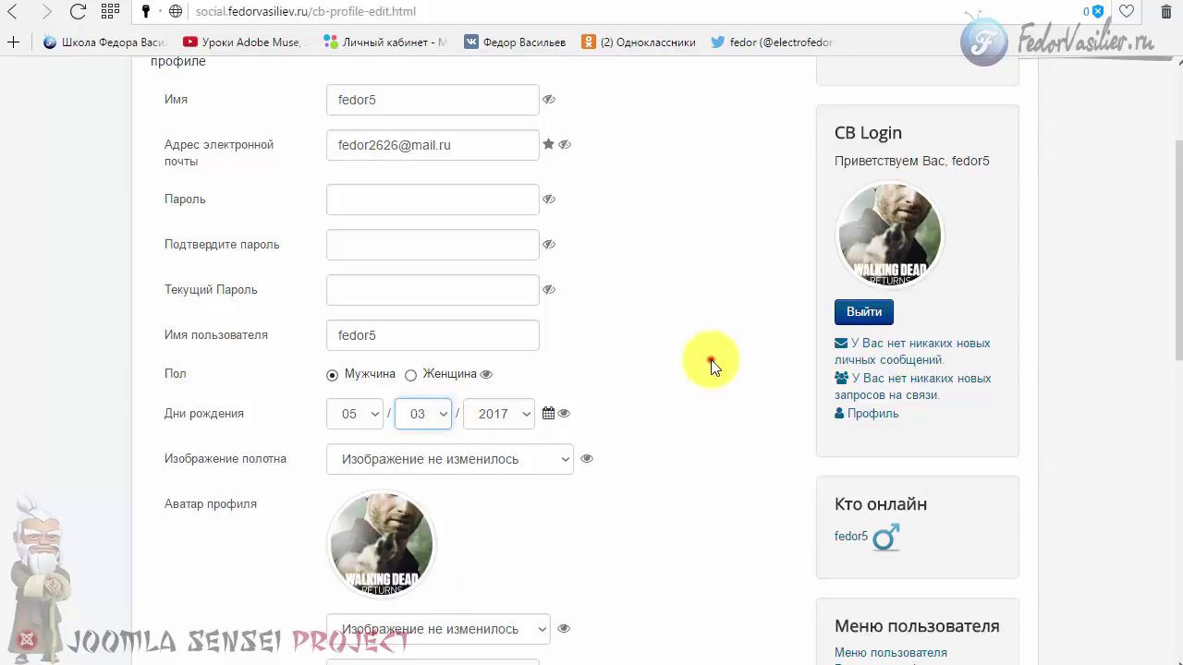
left_click(372, 414)
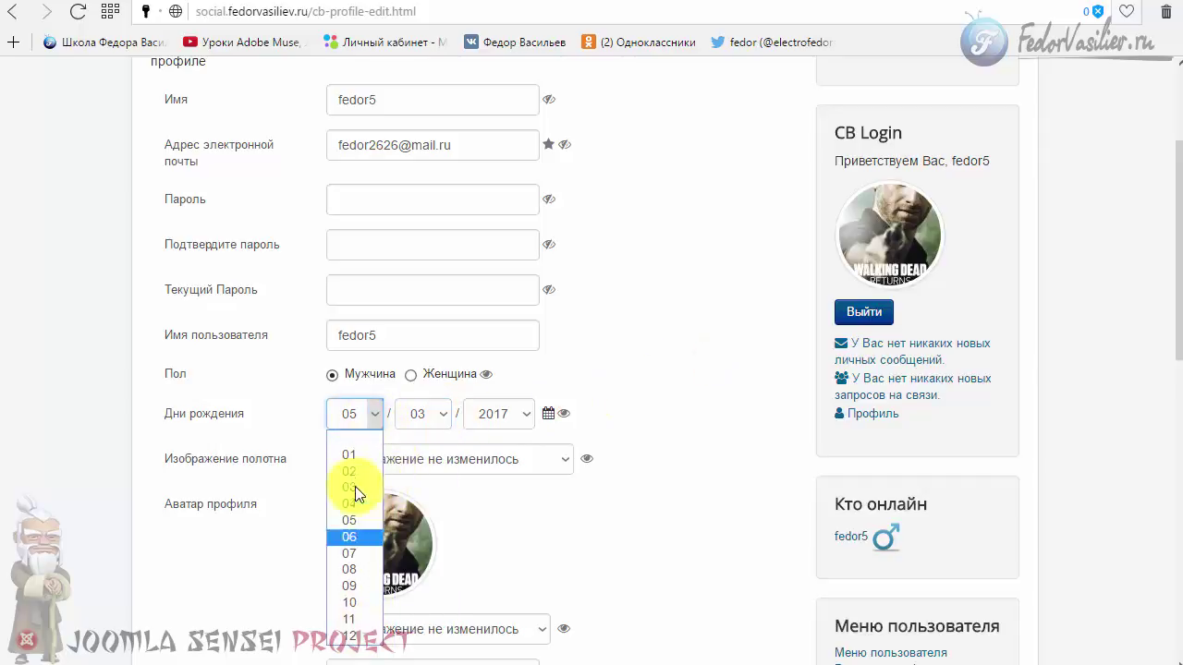
left_click(750, 318)
left_click(420, 413)
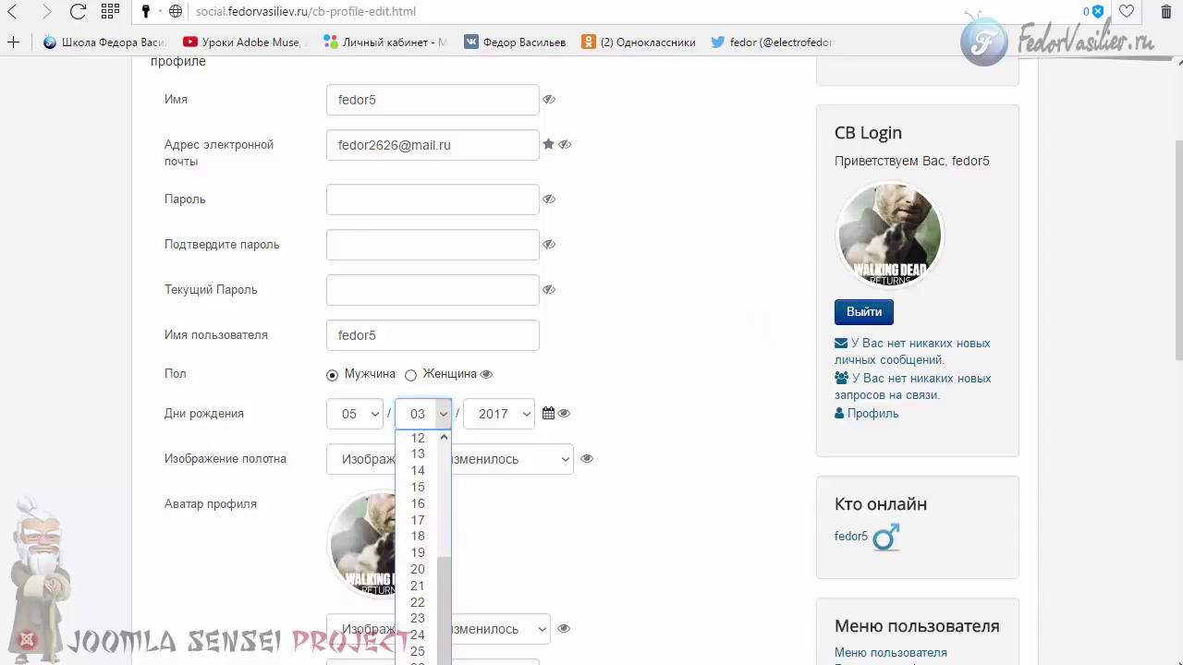
left_click(702, 330)
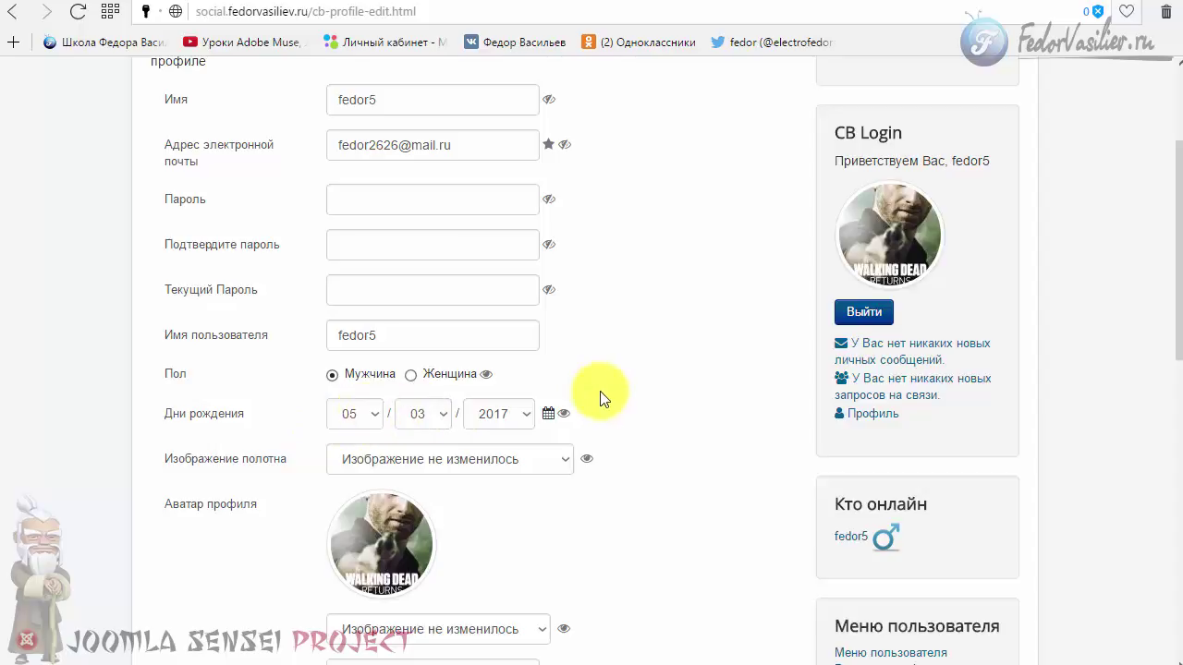
Test the avatar and name links in the Сегодня день рождения module by opening the member's profile from each
scroll(605, 399, "down", 10)
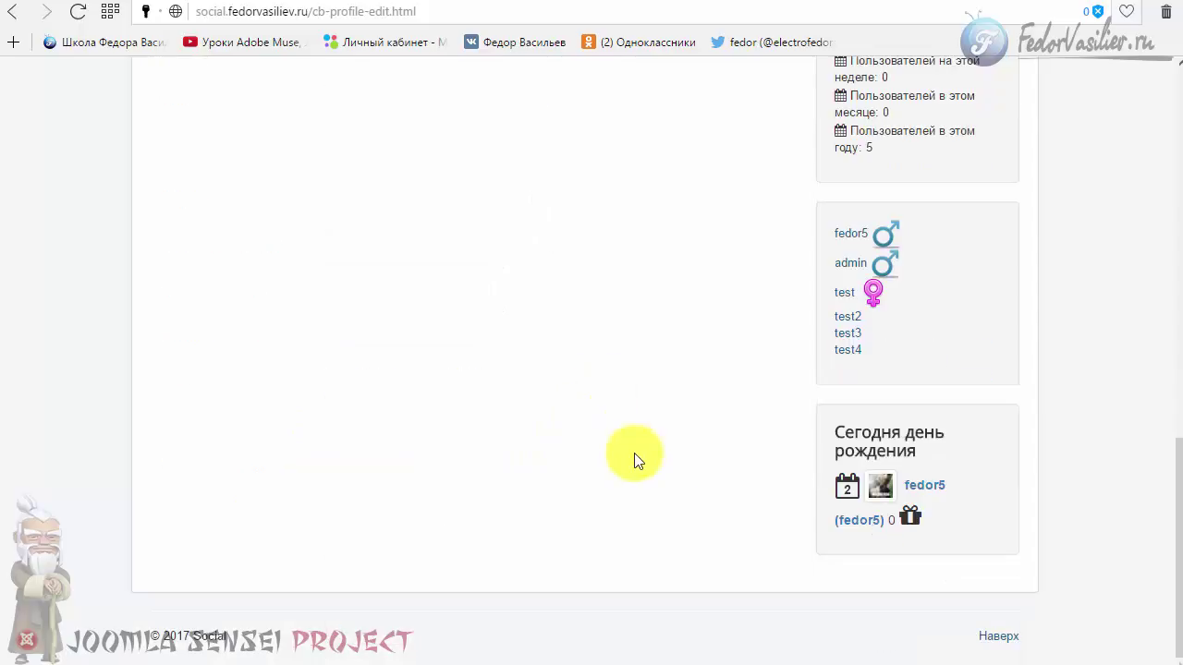
left_click(878, 493)
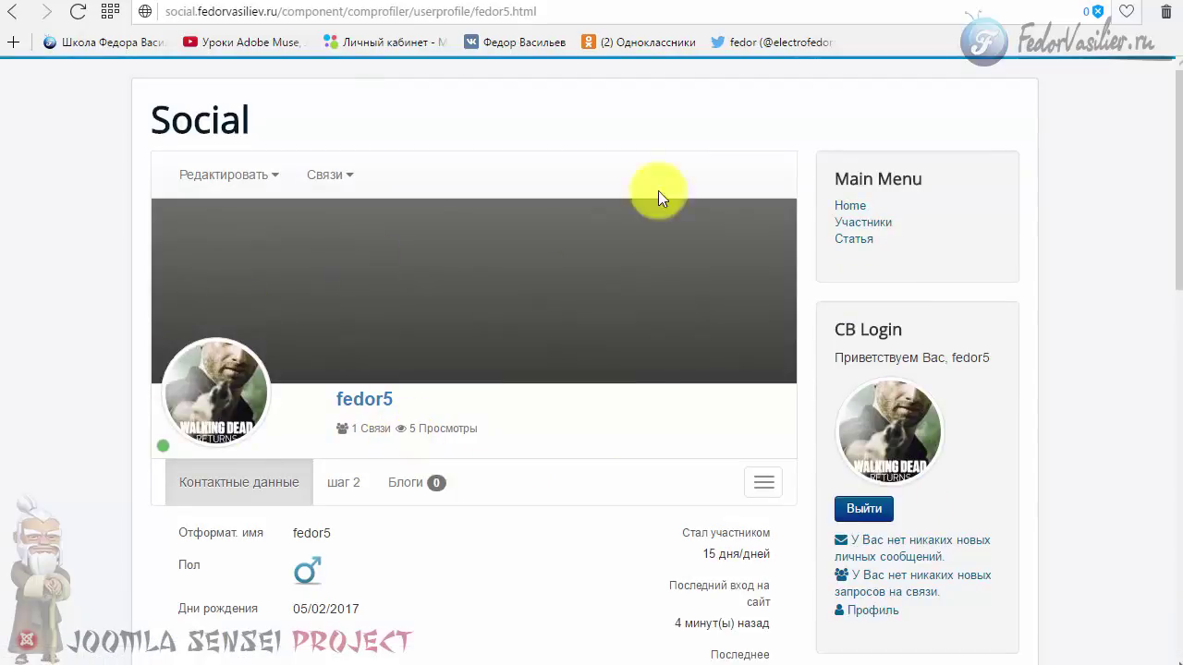
scroll(317, 277, "down", 10)
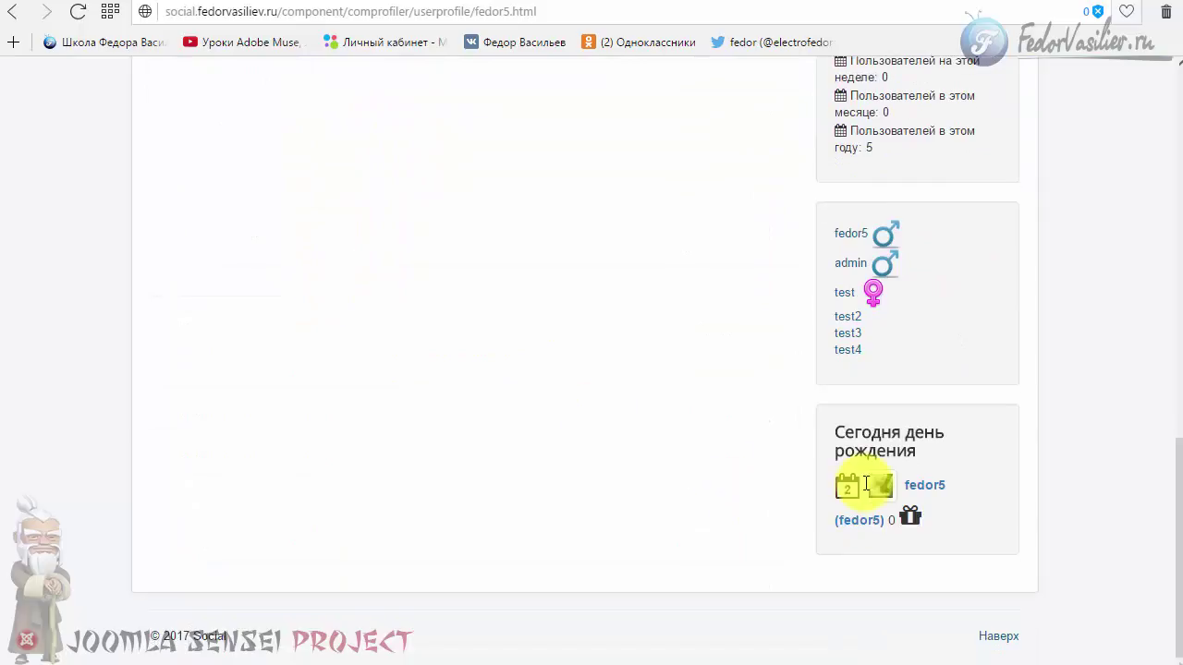
left_click(925, 486)
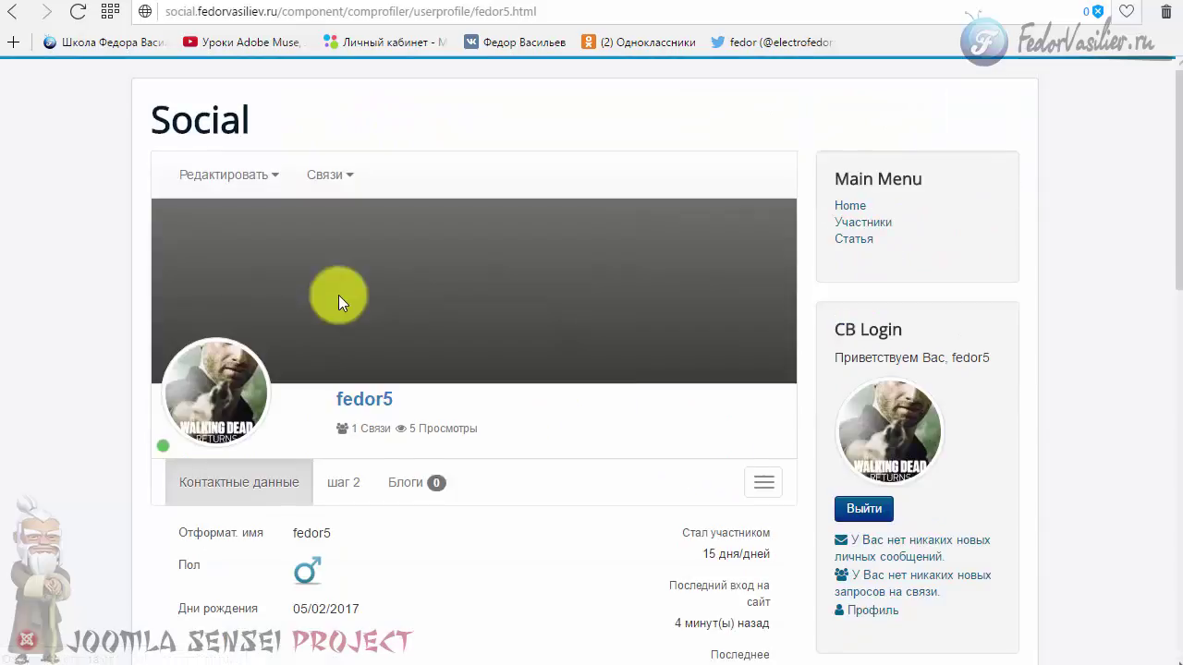
scroll(435, 145, "down", 5)
scroll(409, 211, "up", 3)
Set the birthday module's Display Name Style to Real name only in the administrator and save the module
left_click(764, 7)
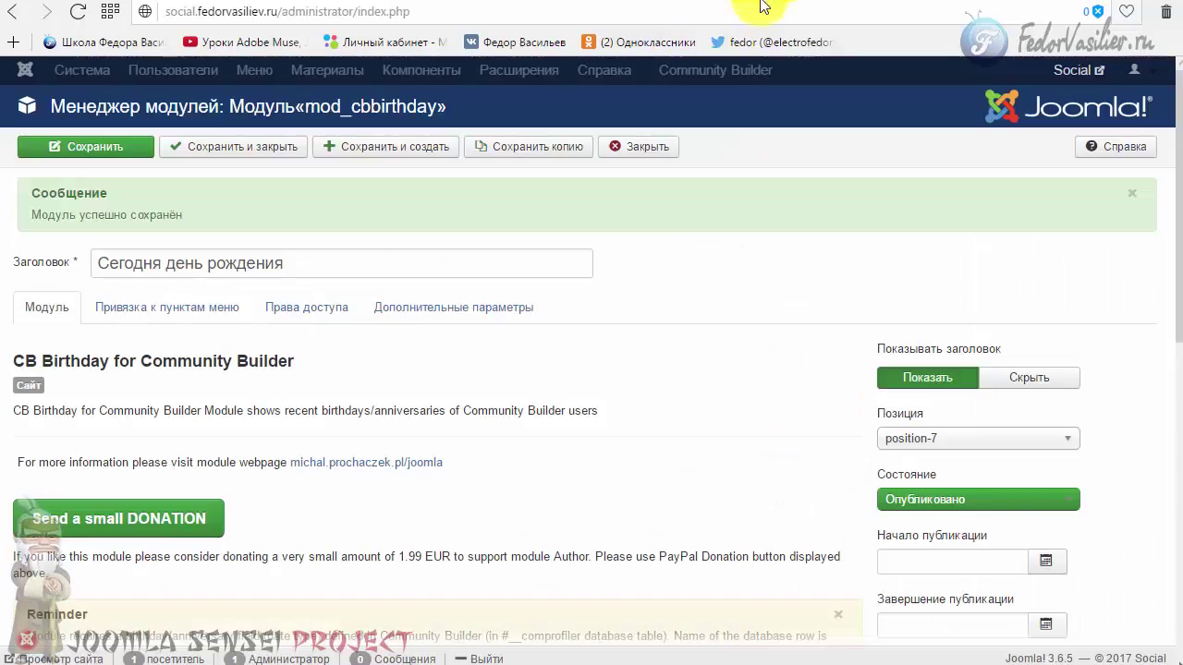
scroll(685, 245, "down", 8)
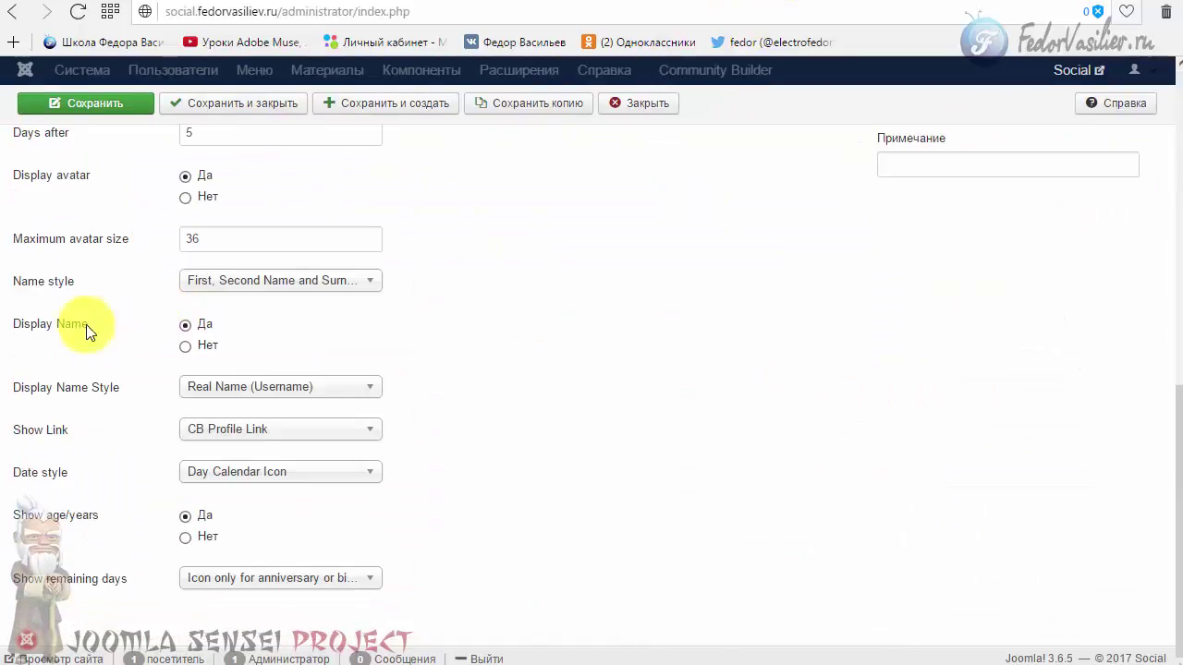
left_click(323, 387)
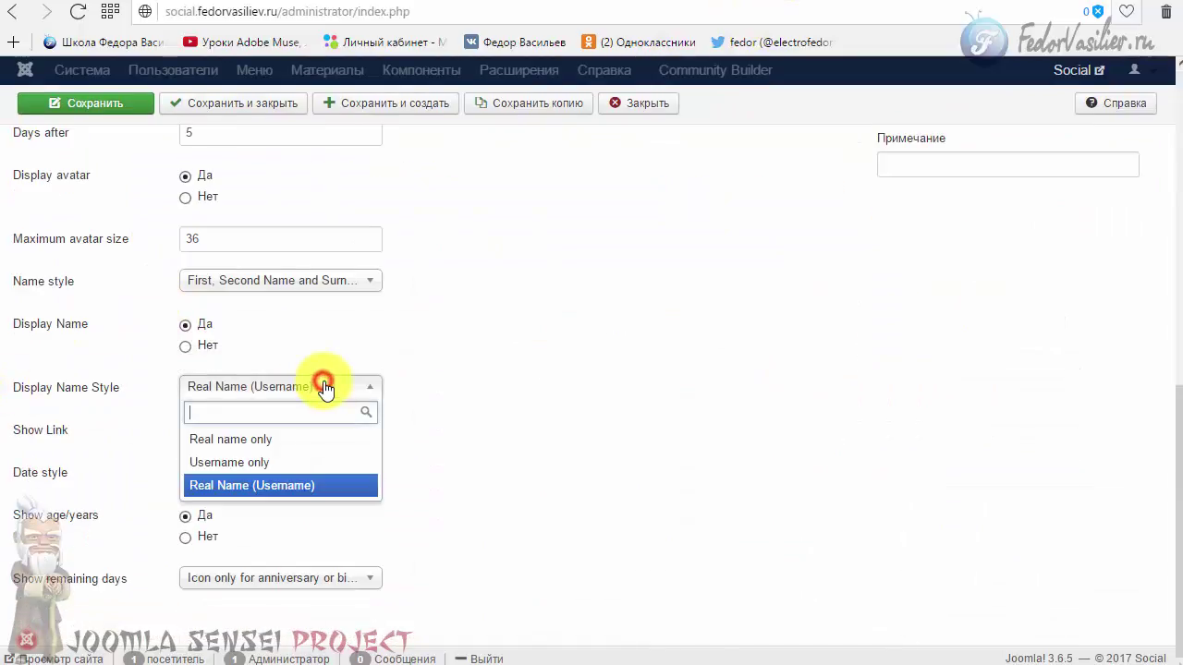
left_click(326, 440)
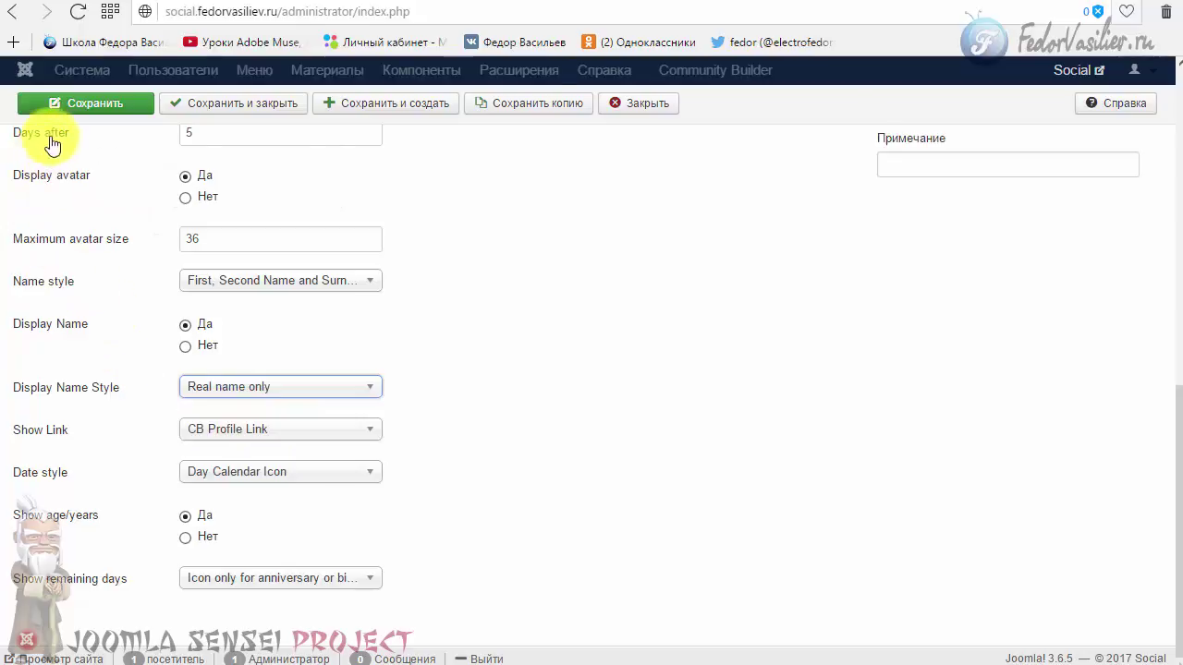
left_click(79, 104)
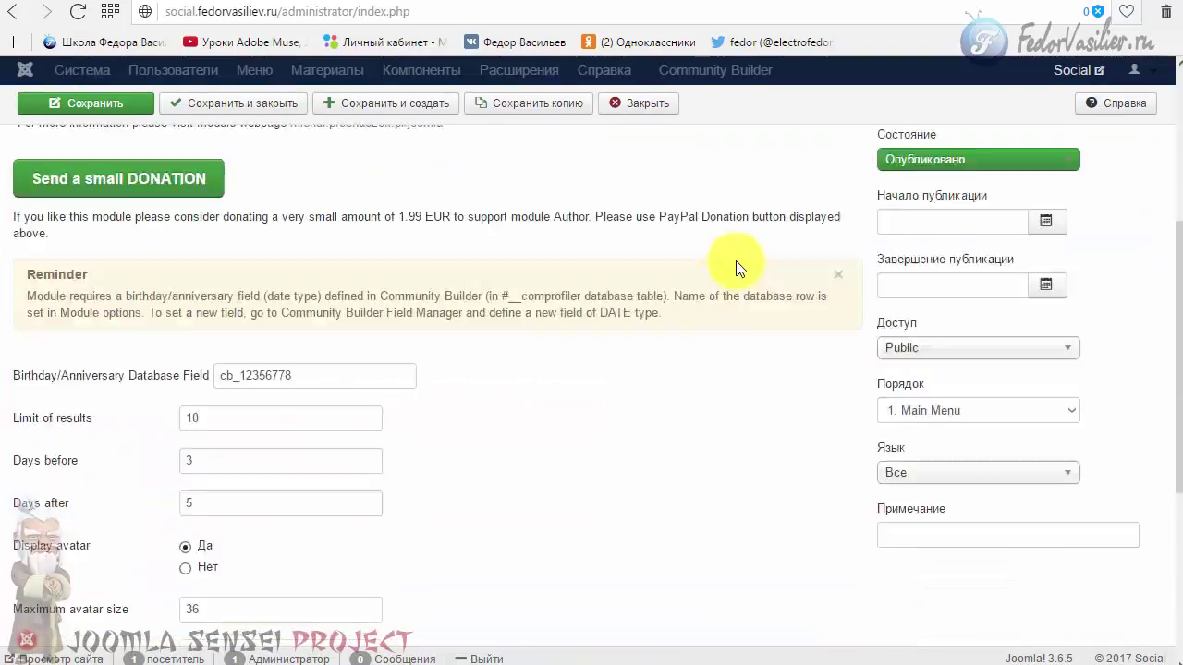
Set the birthday module's Show Link option to Send PM (uddeIM) and save the module
scroll(735, 263, "down", 5)
scroll(734, 261, "down", 1)
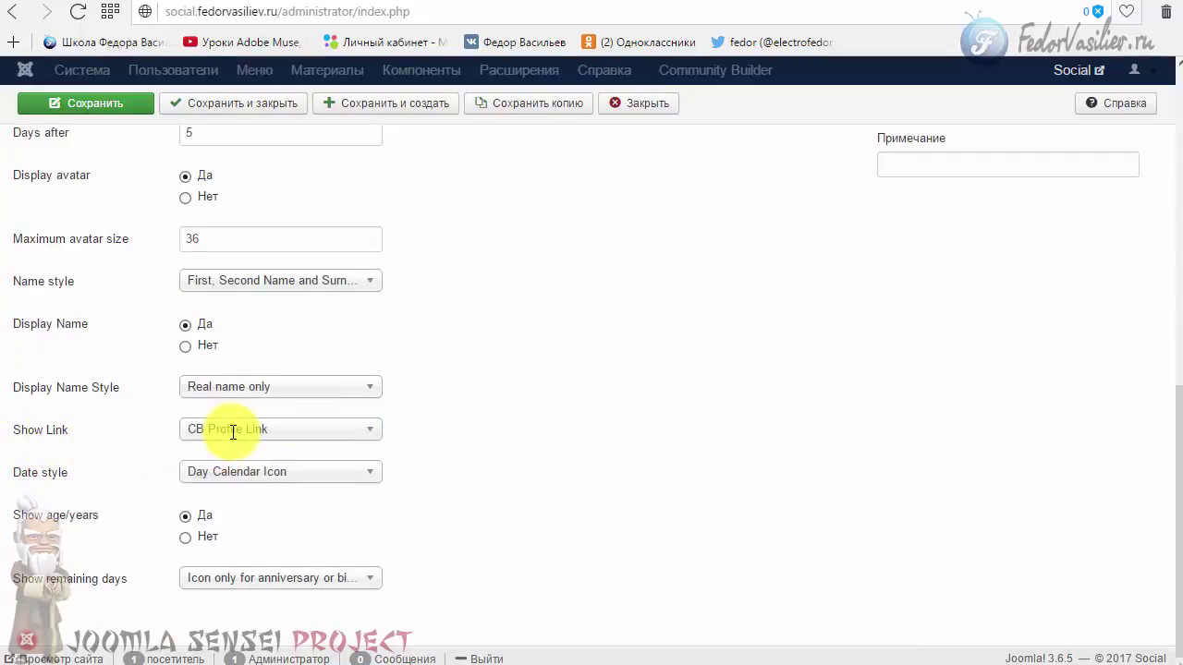
left_click(323, 430)
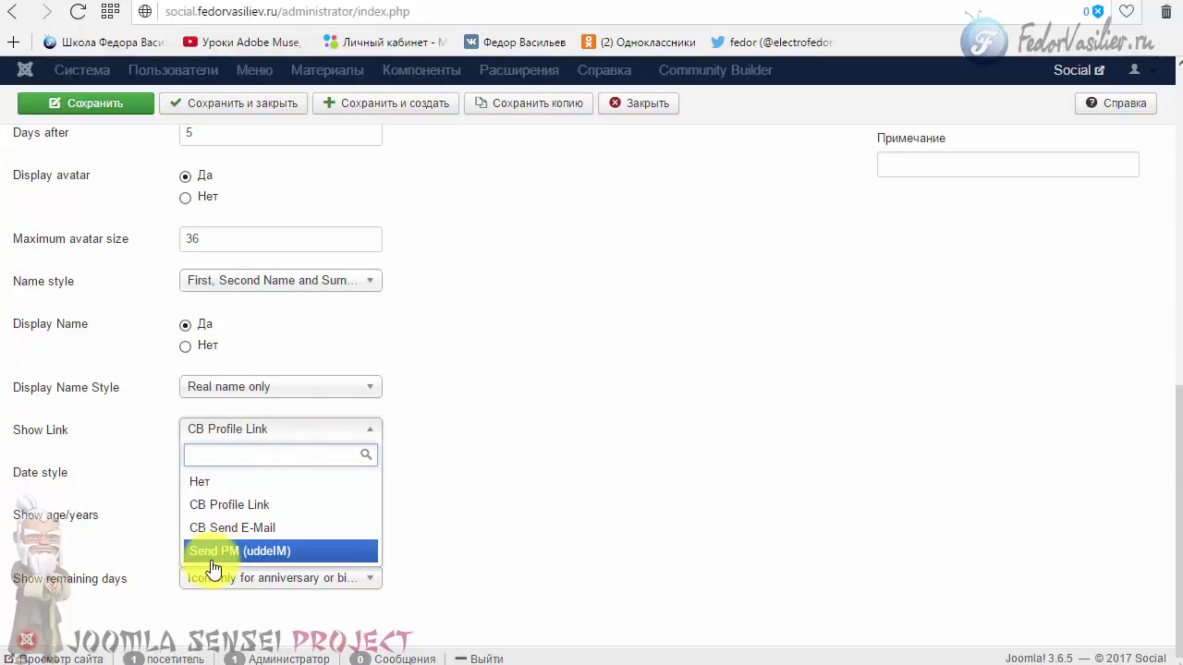
left_click(269, 551)
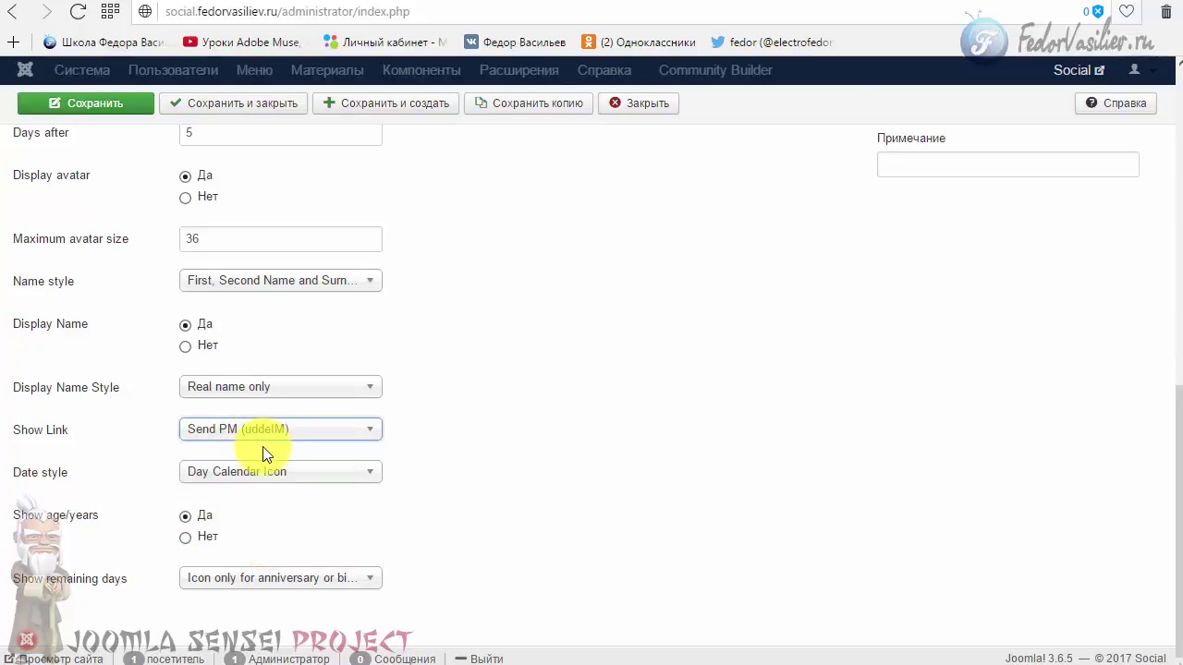
left_click(91, 117)
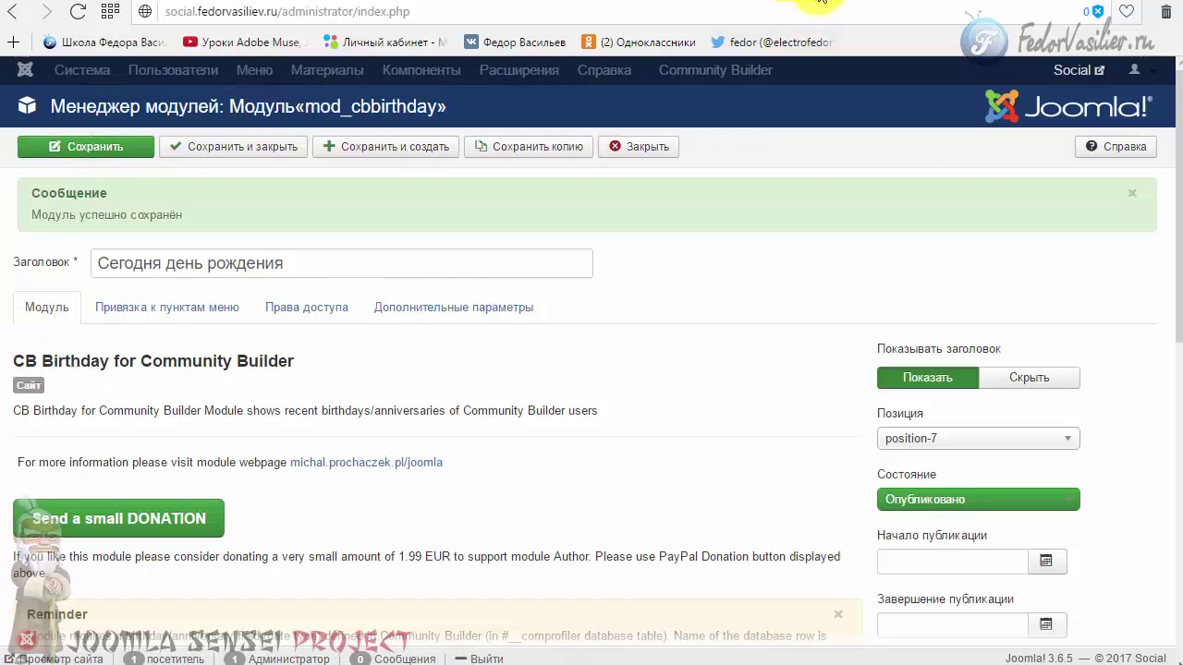
Reload the site and test the member's name link in the Сегодня день рождения module by opening the private message form
left_click(819, 2)
left_click(77, 11)
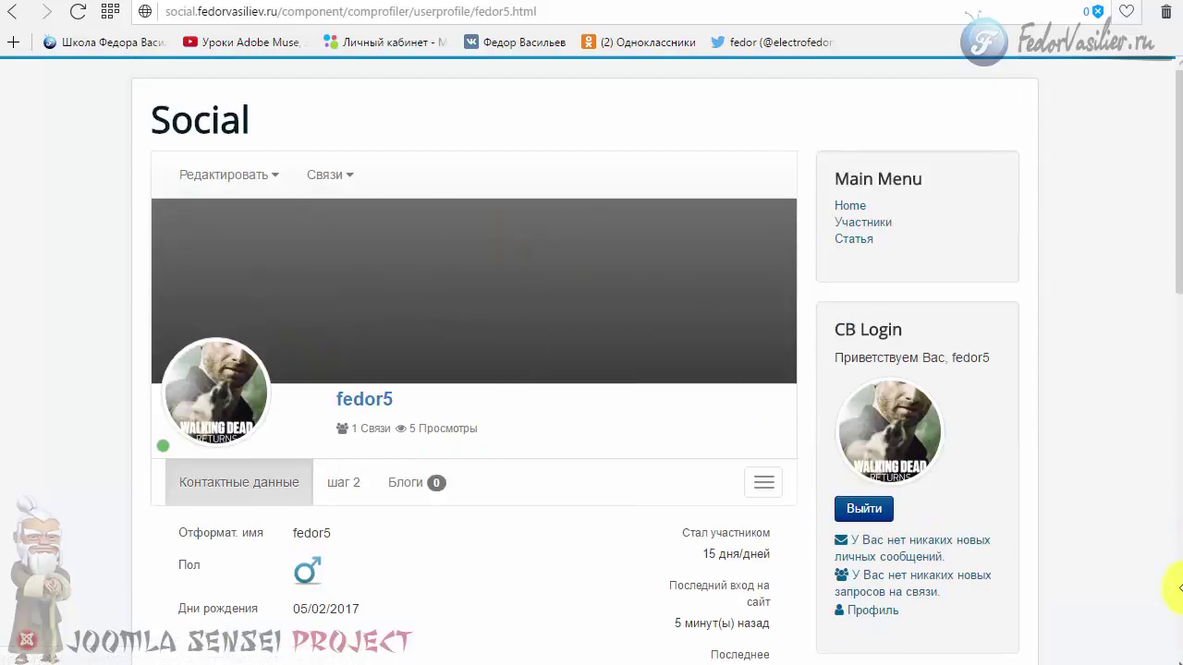
scroll(1175, 591, "down", 10)
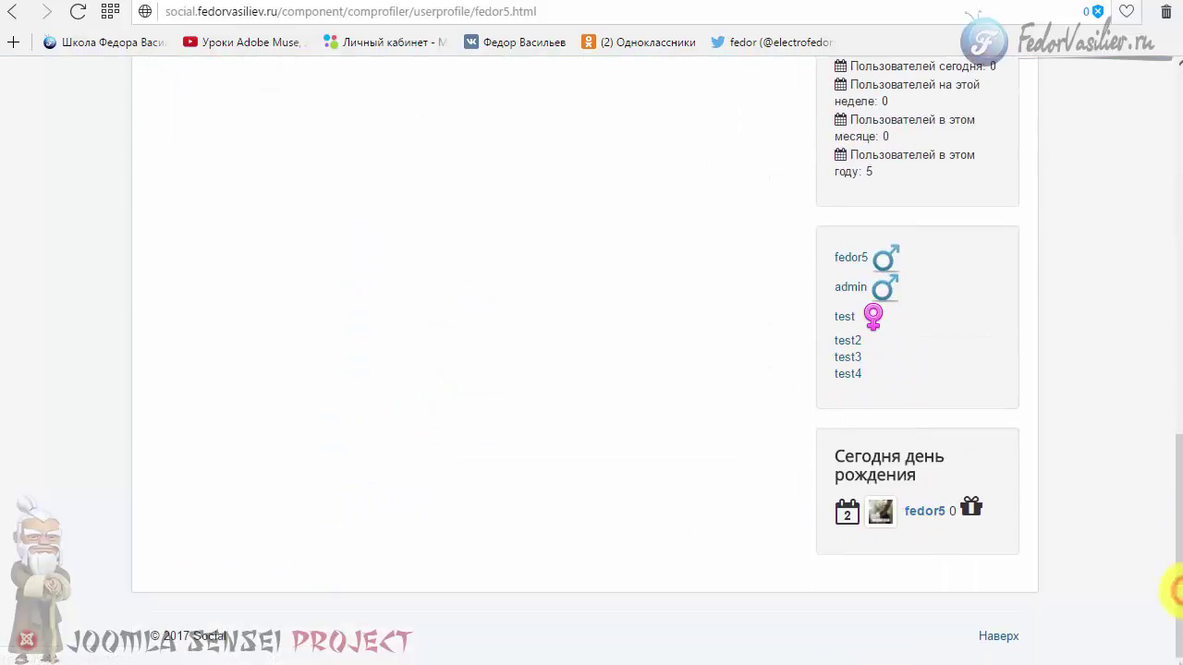
left_click(927, 511)
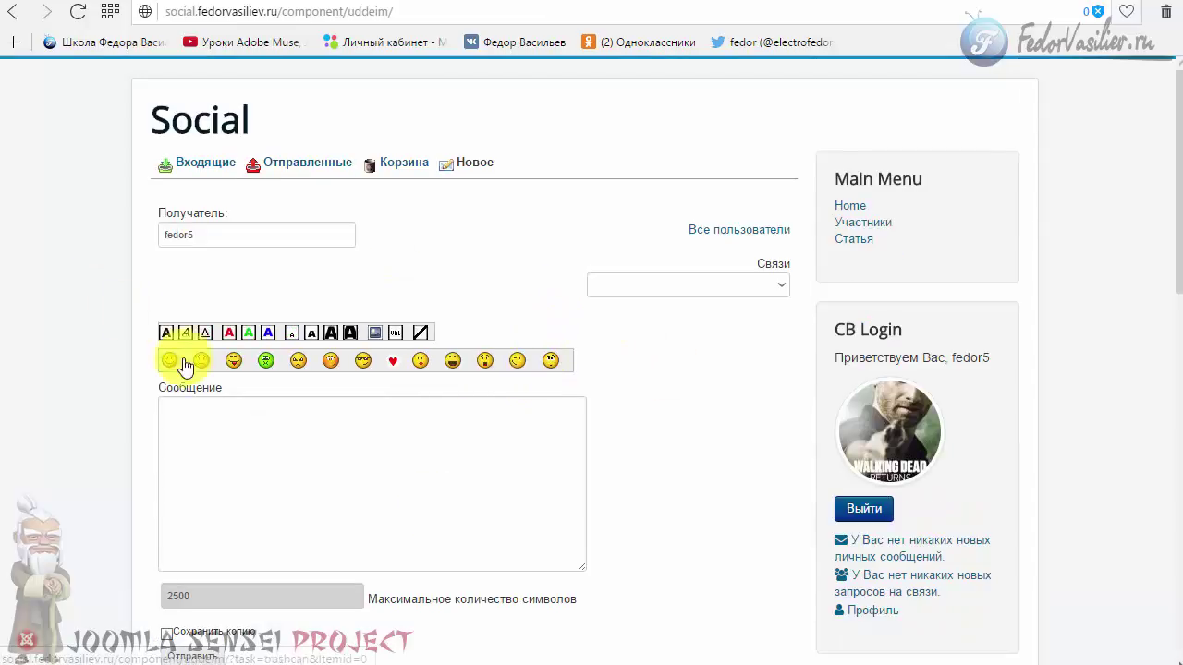
left_click(353, 444)
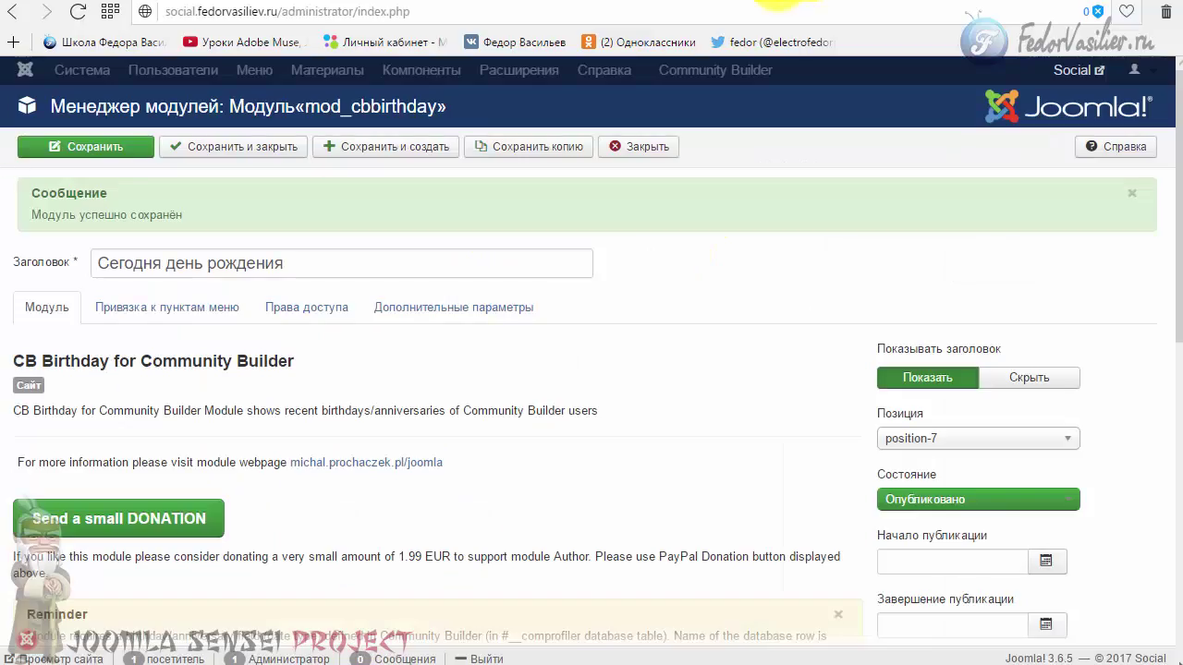
Set the birthday module's Date style to Day of the month in the administrator and check the date display on the site
scroll(361, 530, "down", 10)
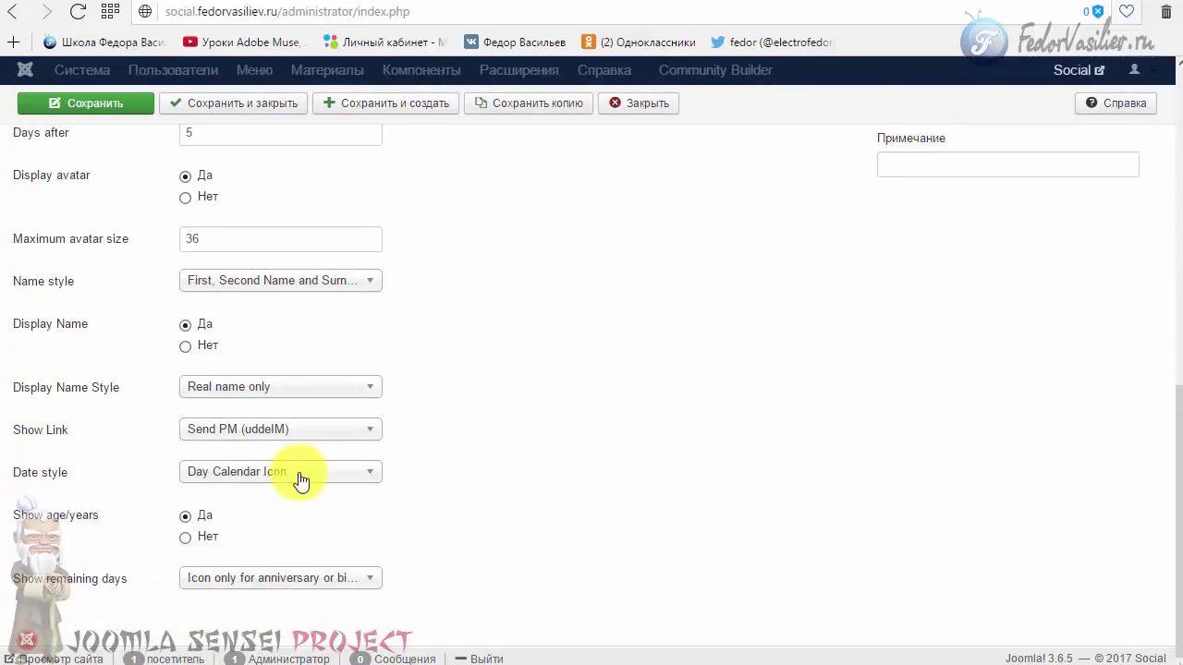
left_click(277, 472)
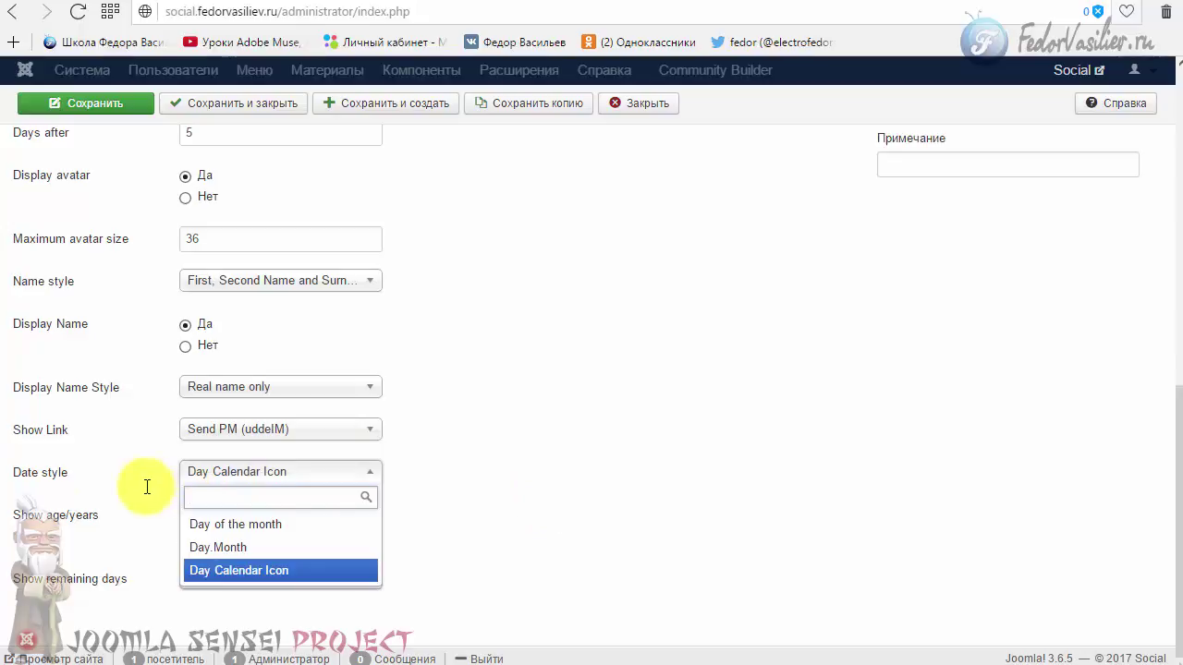
left_click(230, 524)
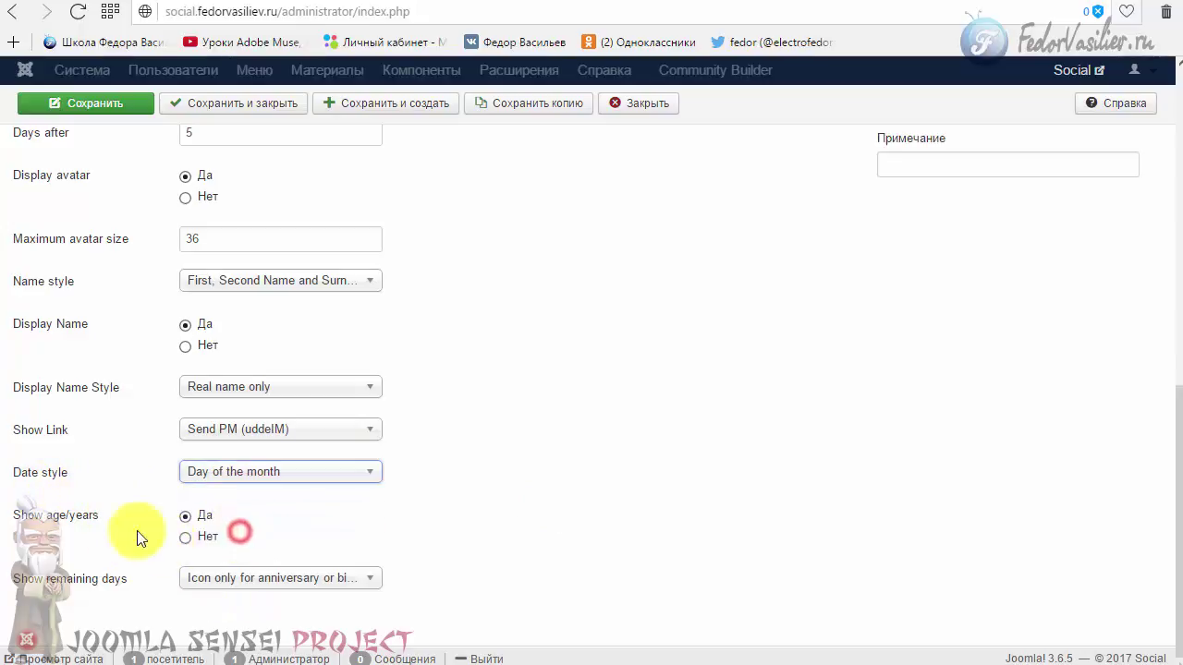
mouse_move(42, 523)
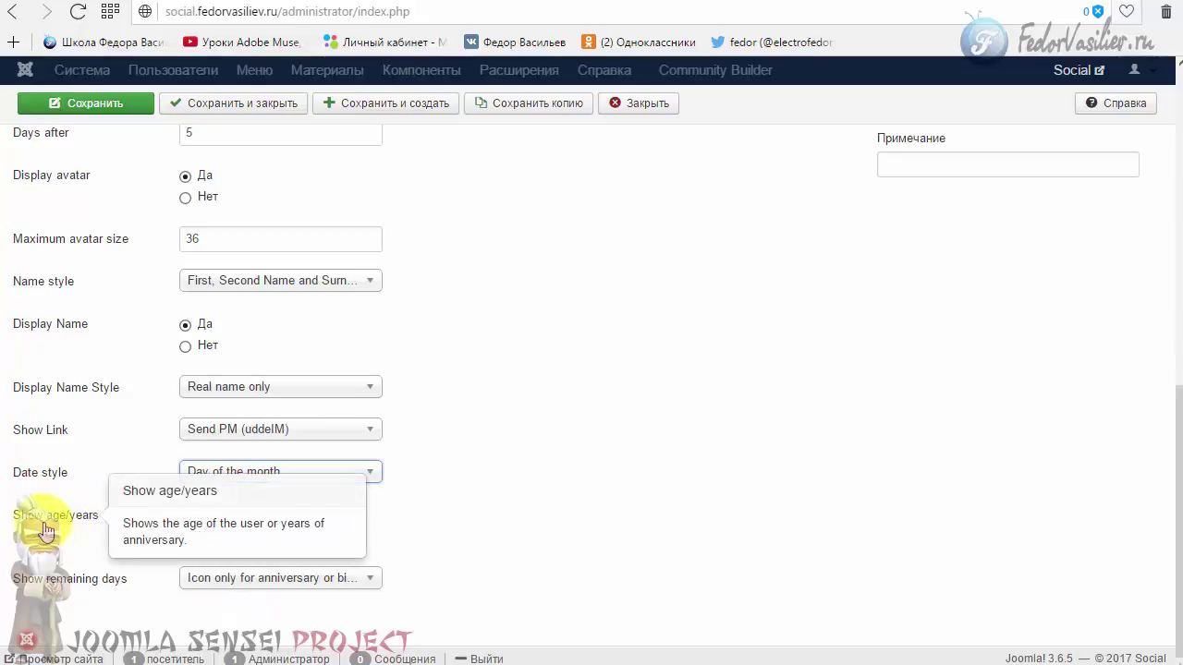
left_click(858, 2)
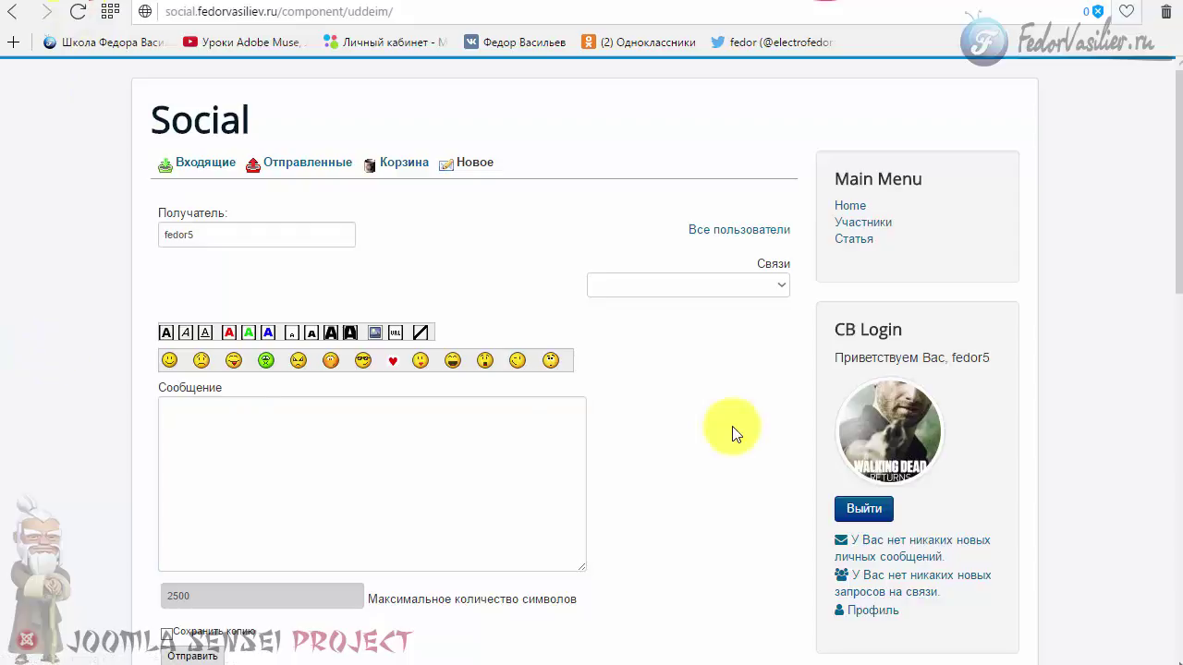
scroll(711, 434, "down", 15)
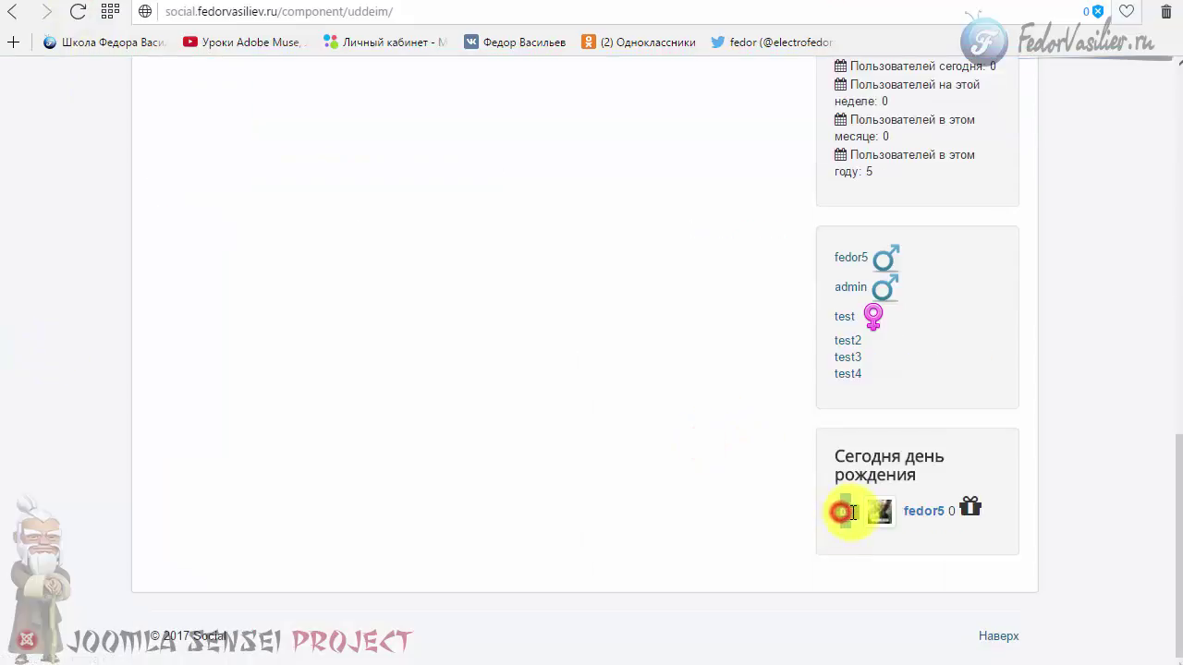
left_click(788, 514)
Set Date style to Day Calendar Icon and Show age/years to Нет, save the module and check it on the reloaded site
left_click(753, 3)
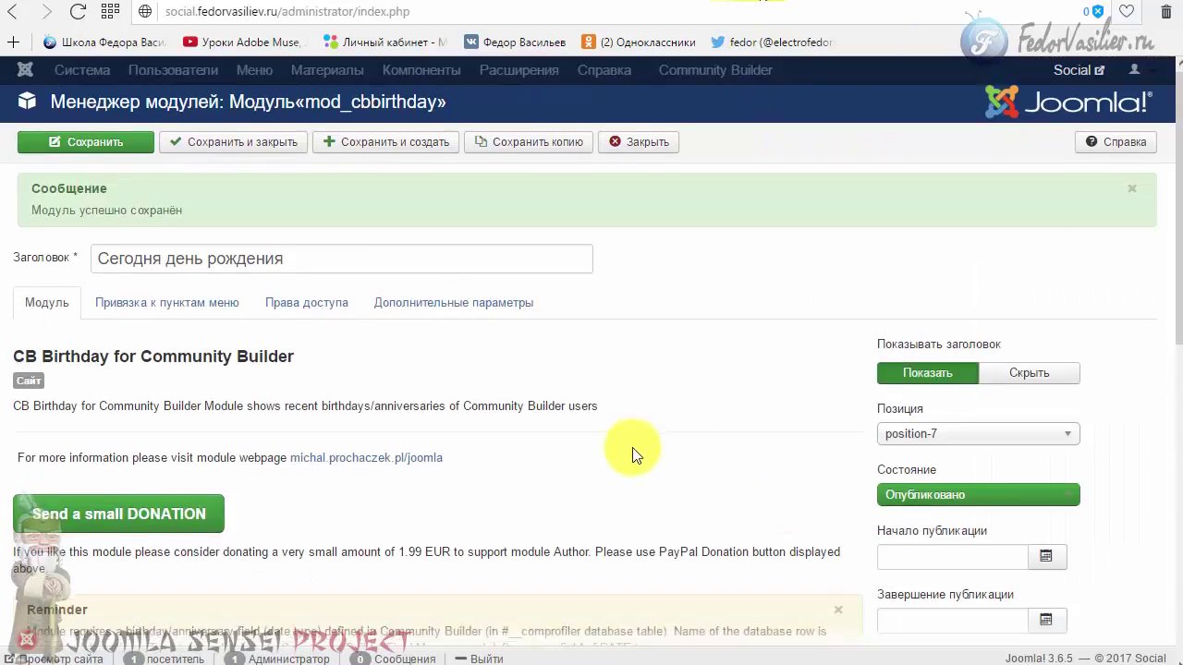
scroll(626, 449, "down", 10)
left_click(298, 479)
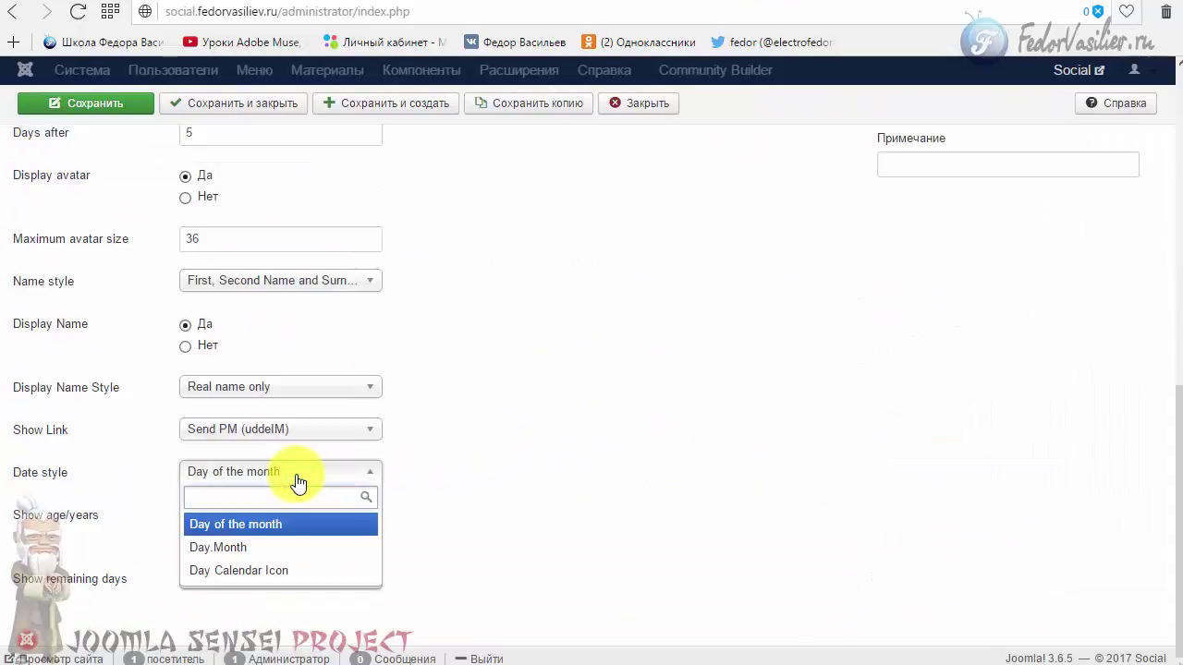
left_click(289, 562)
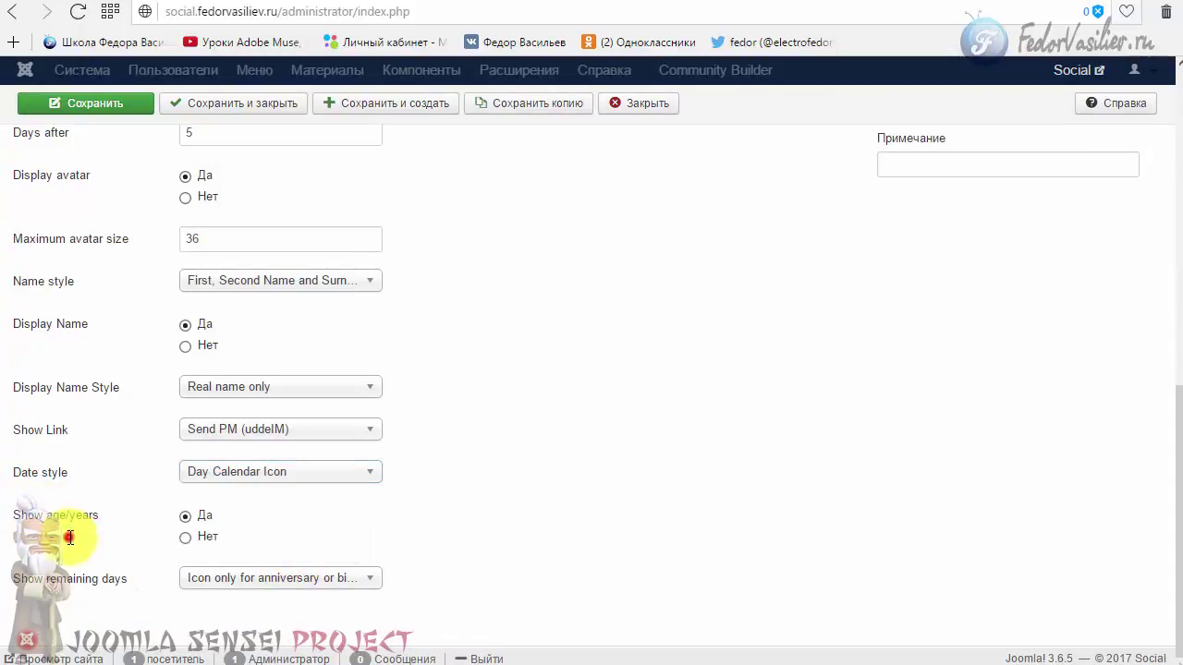
left_click(185, 537)
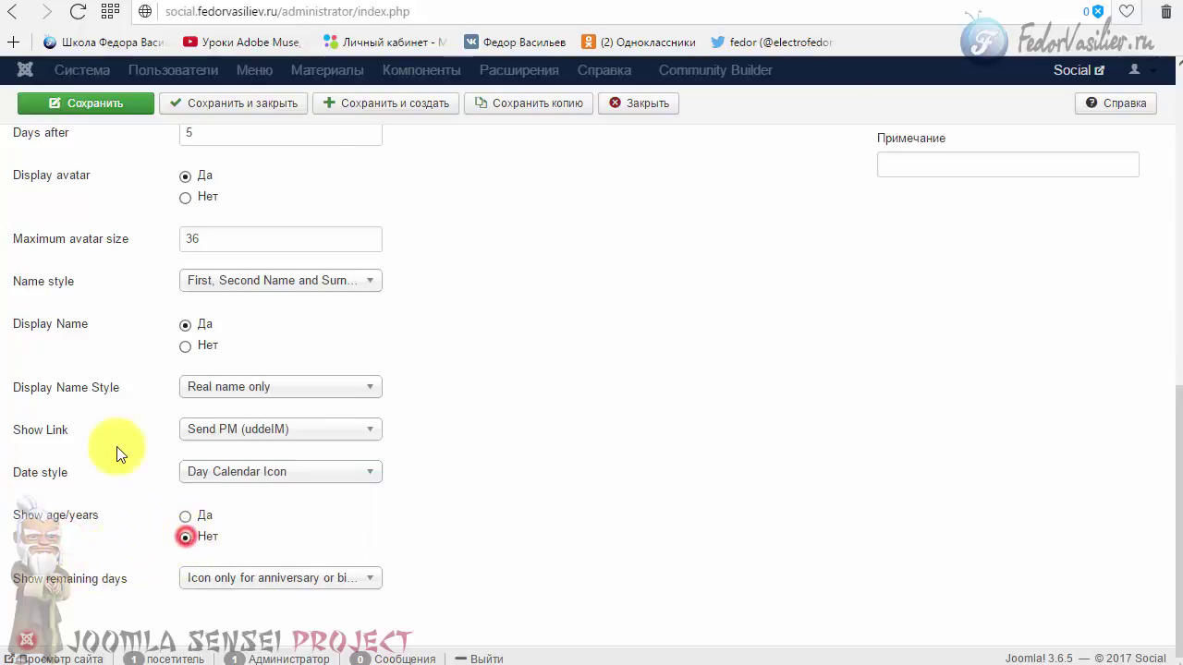
left_click(111, 115)
left_click(791, 6)
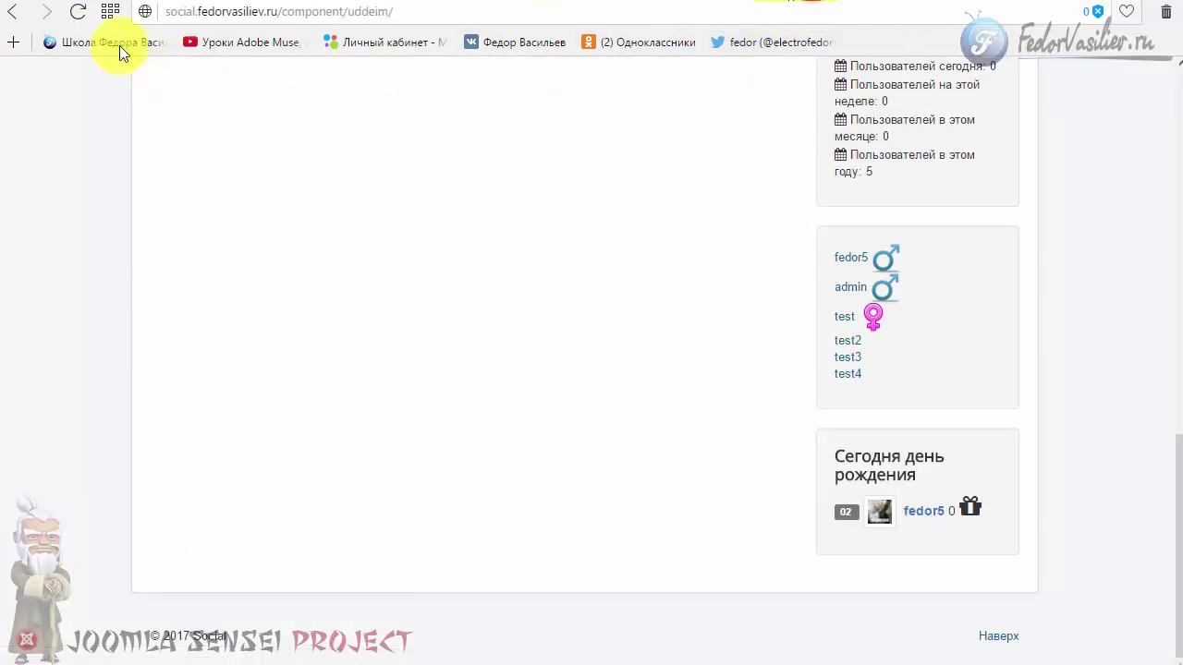
left_click(78, 11)
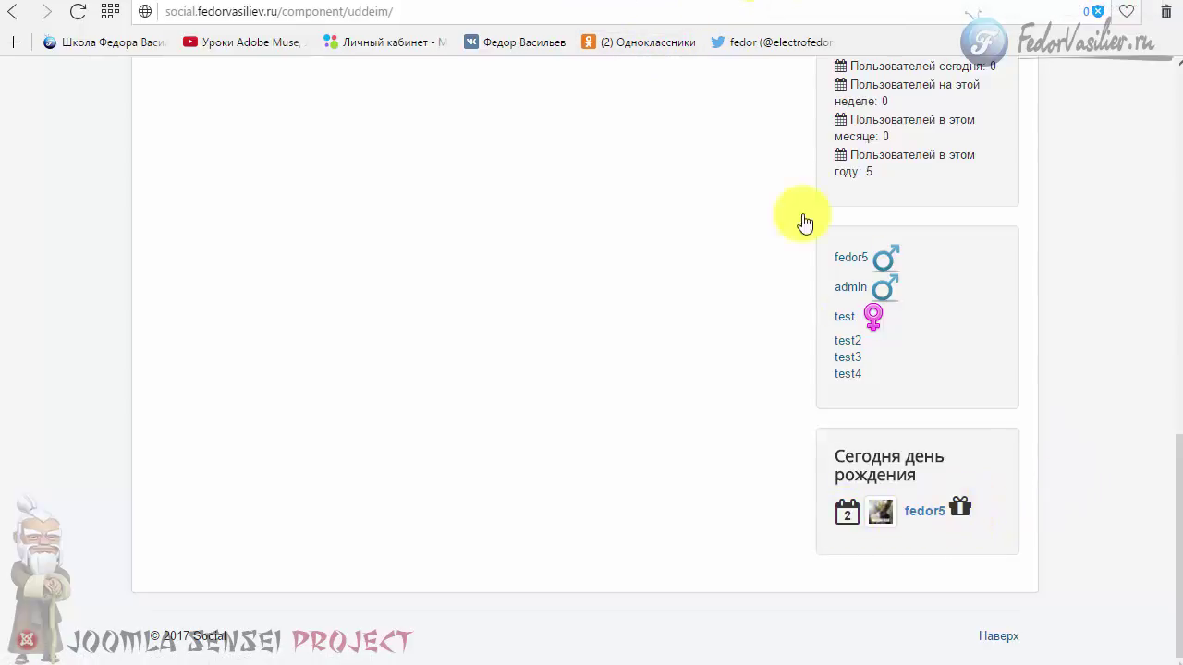
Set Show remaining days to Нет, save the module and check the birthday entry on the reloaded site
left_click(735, 2)
scroll(646, 370, "down", 5)
scroll(605, 499, "down", 2)
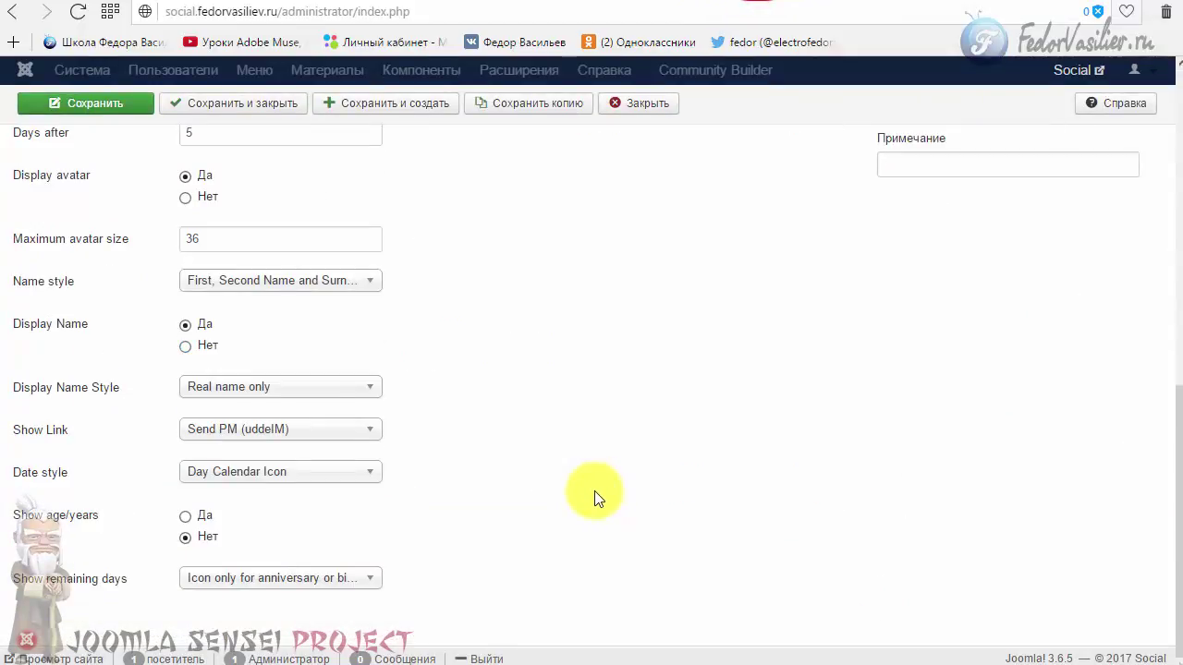
left_click(223, 579)
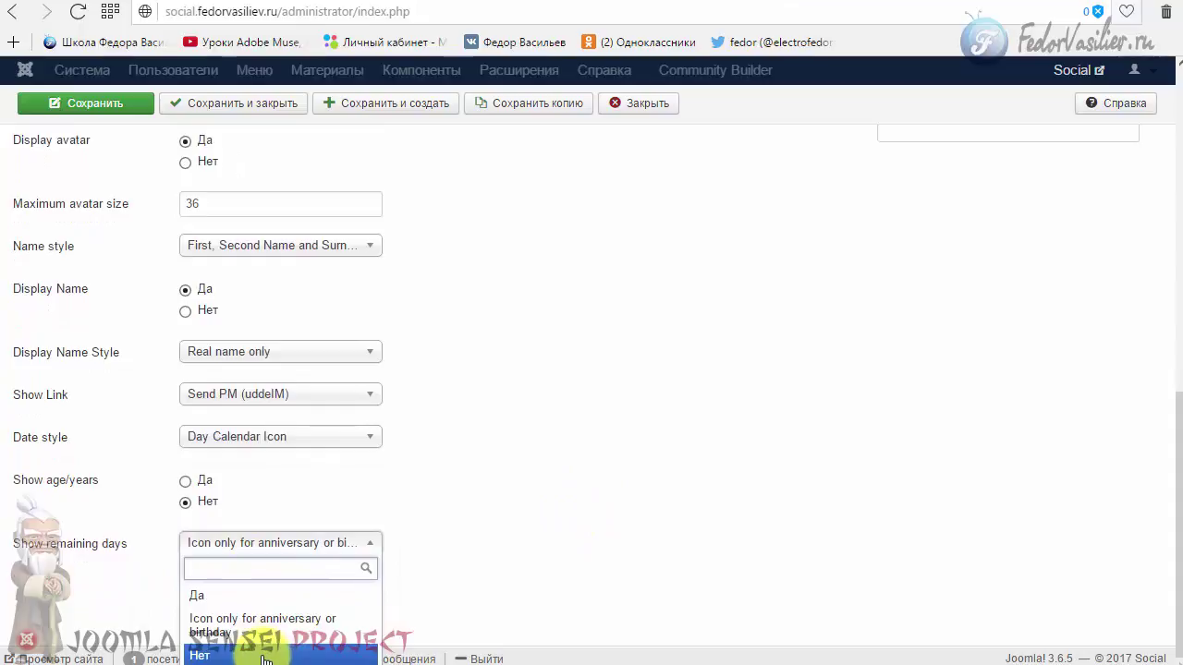
left_click(215, 648)
left_click(81, 103)
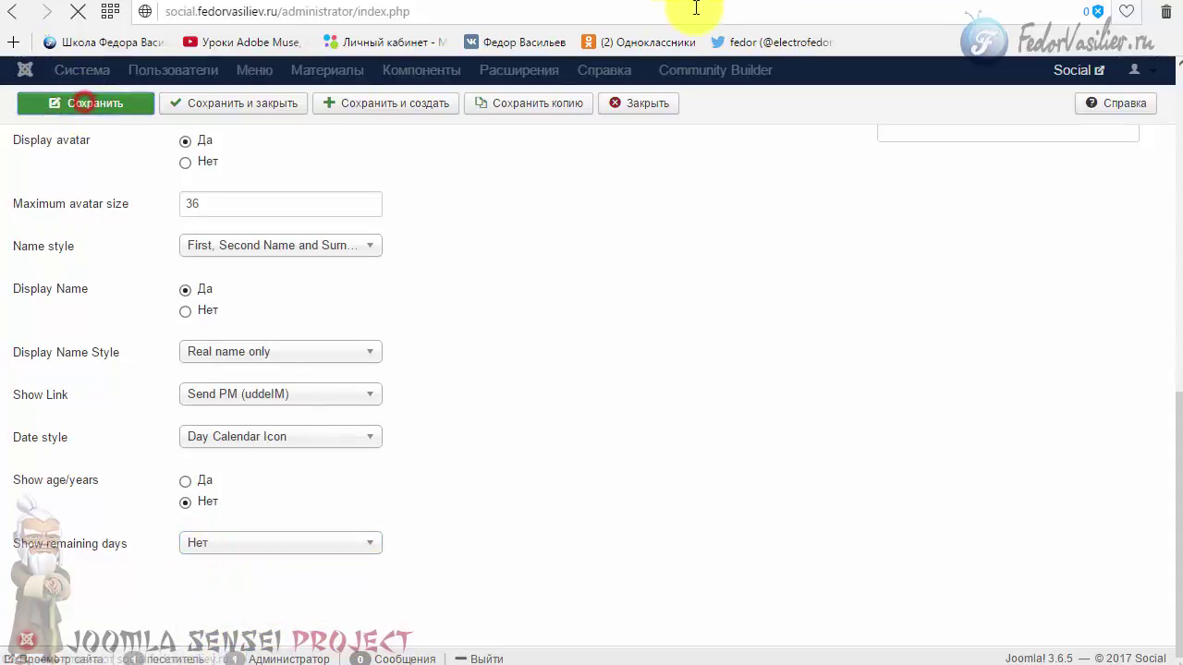
left_click(831, 2)
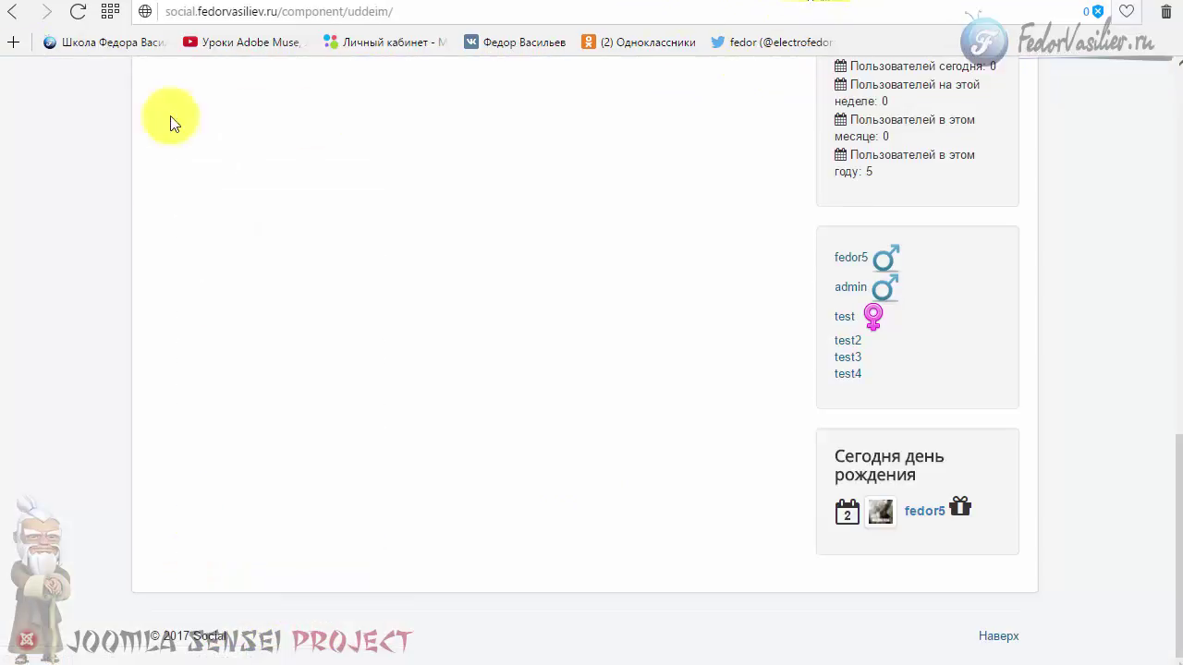
left_click(77, 12)
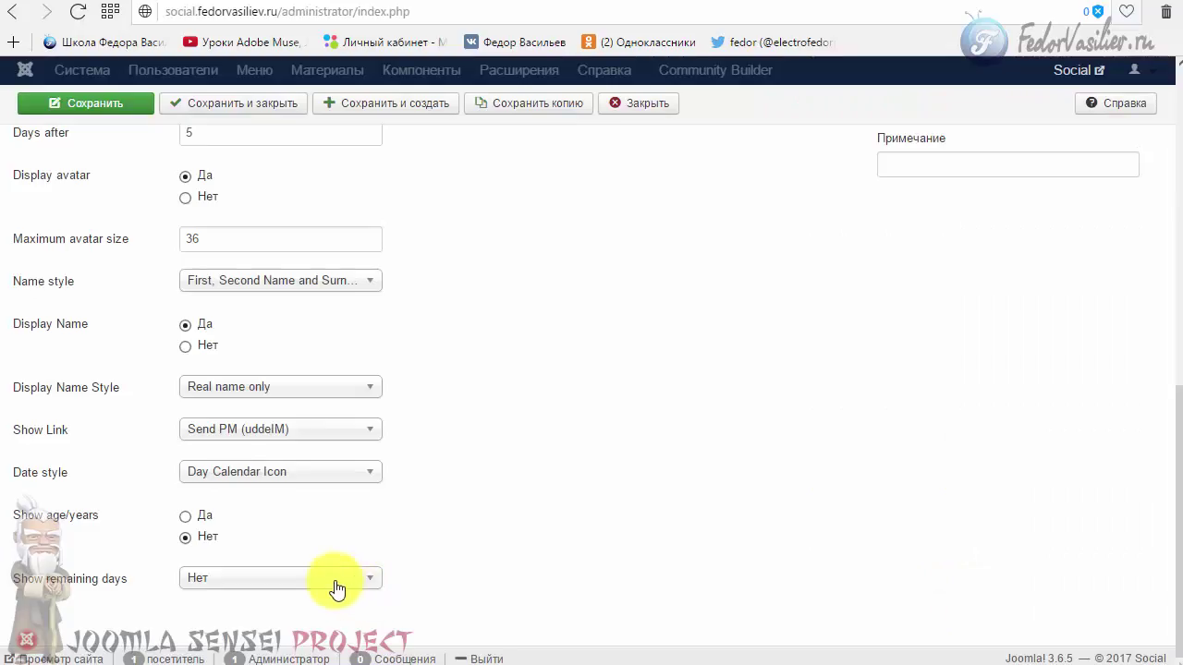
Set the birthday module's Show remaining days option to Icon only for anniversary or birthday
left_click(335, 576)
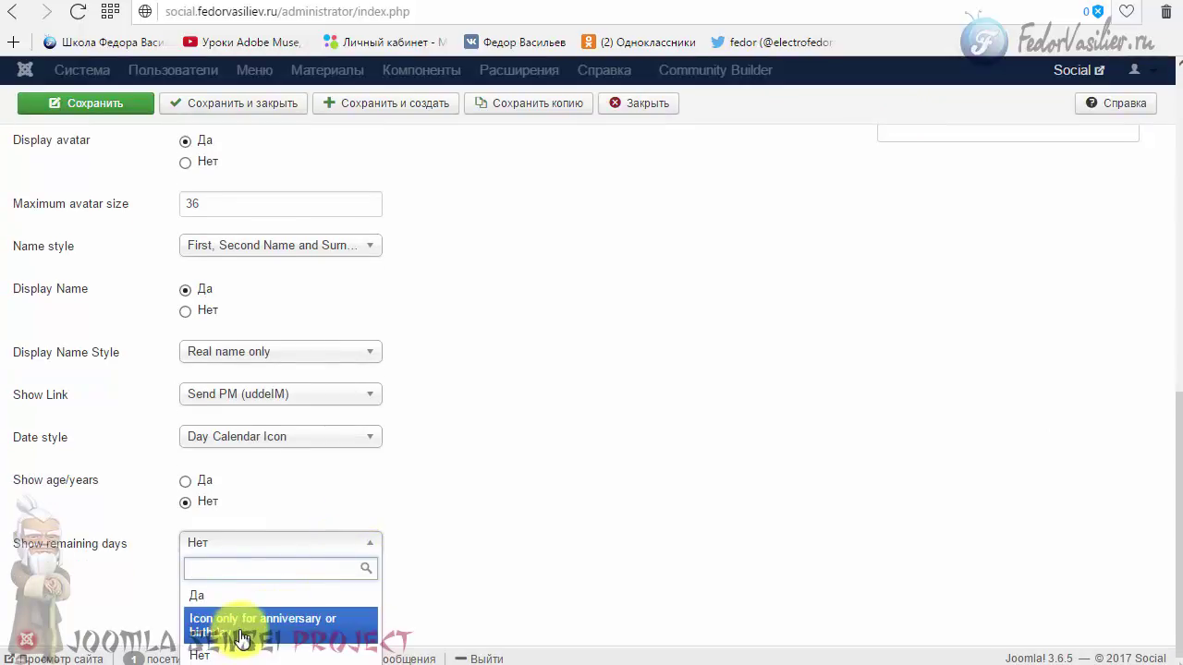
left_click(238, 626)
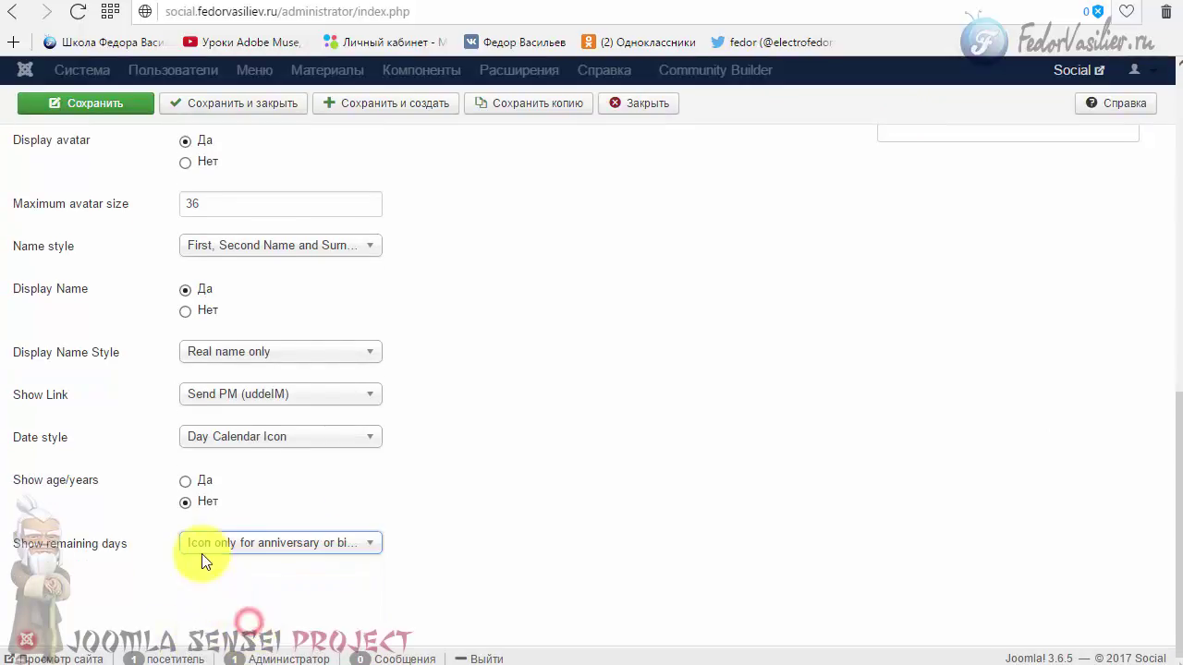
Set the module's Альтернативный макет to exclamation-icon, save the module and check its icon on the site
scroll(672, 527, "up", 5)
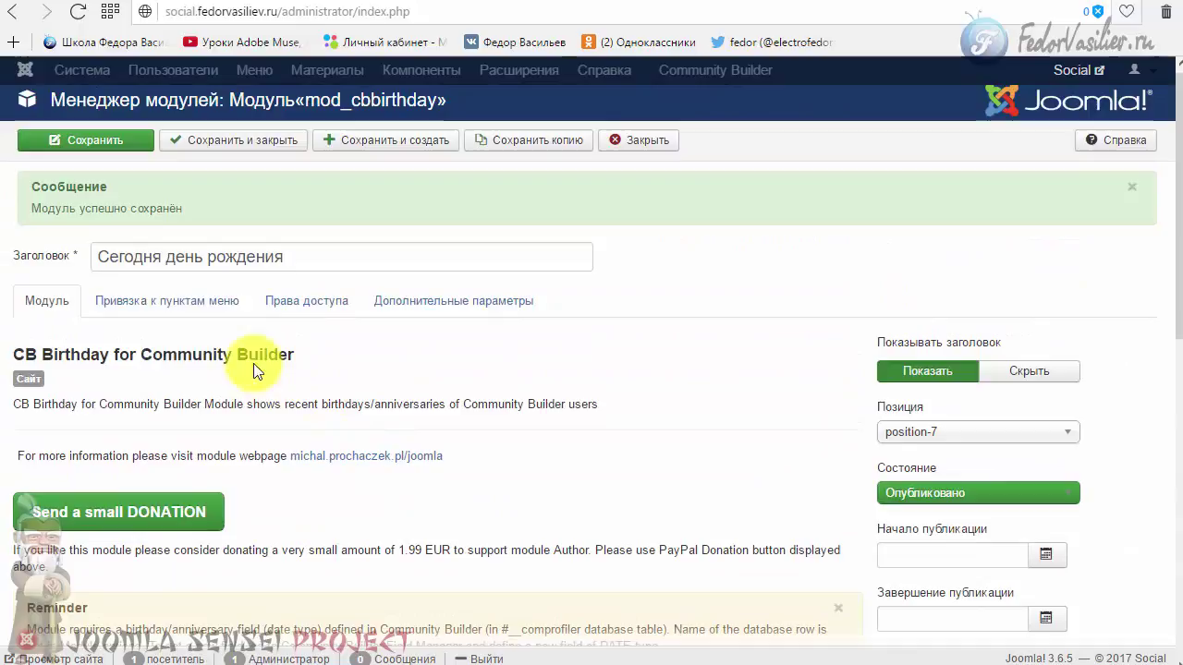
left_click(209, 301)
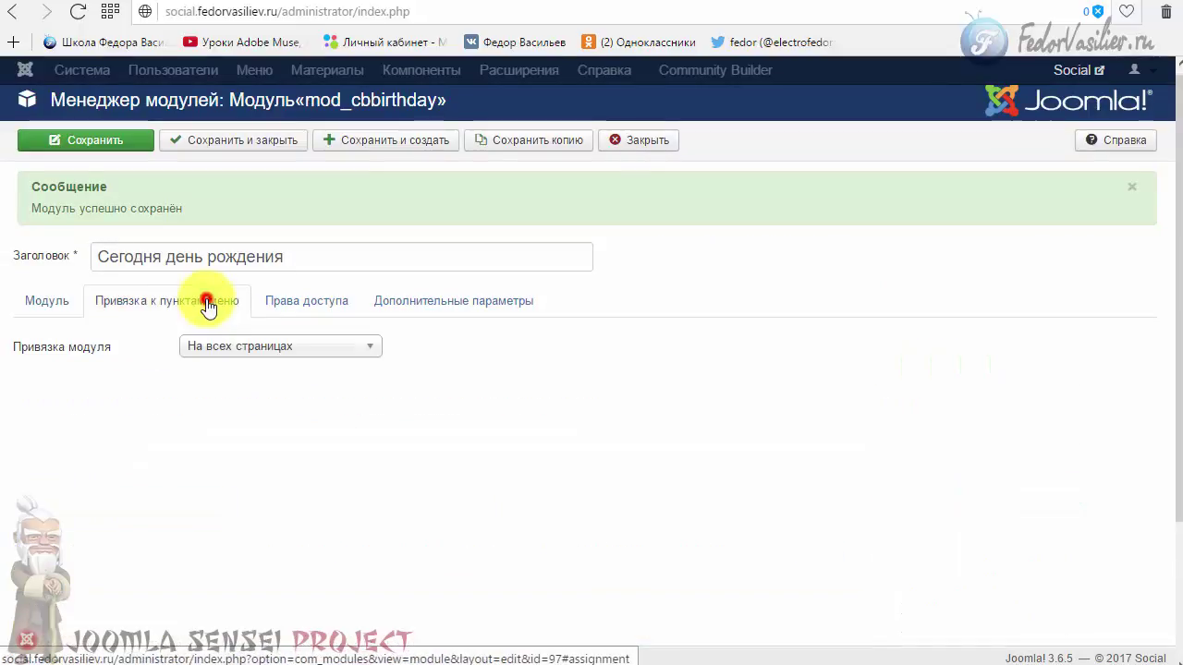
left_click(293, 307)
left_click(428, 304)
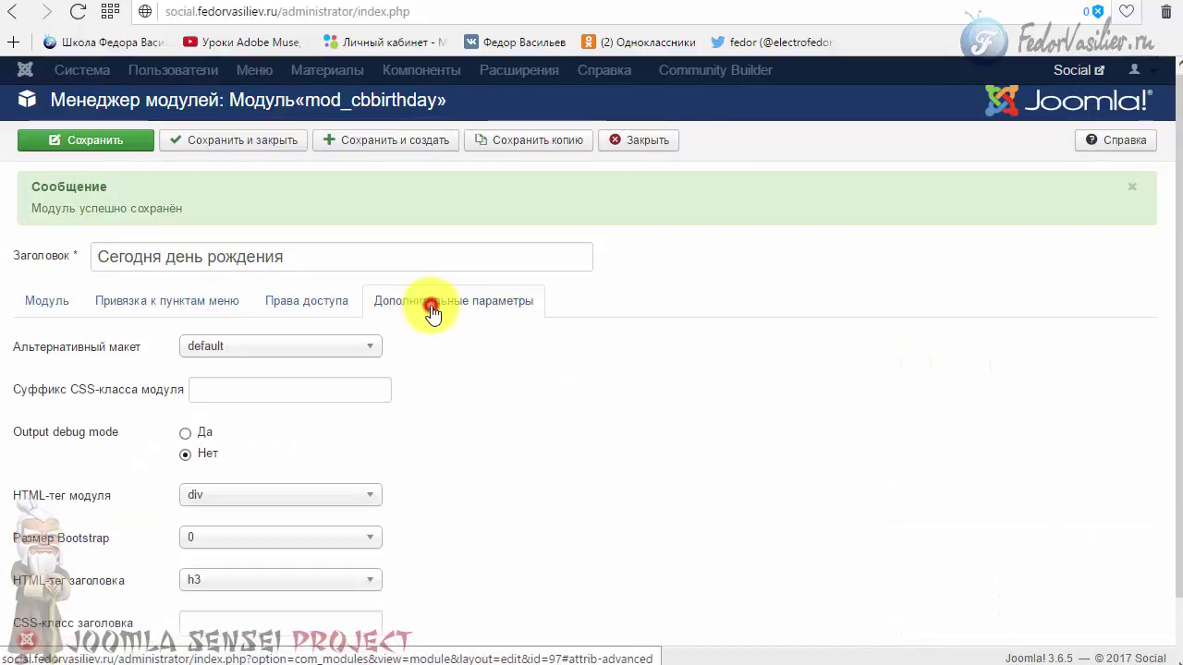
left_click(305, 351)
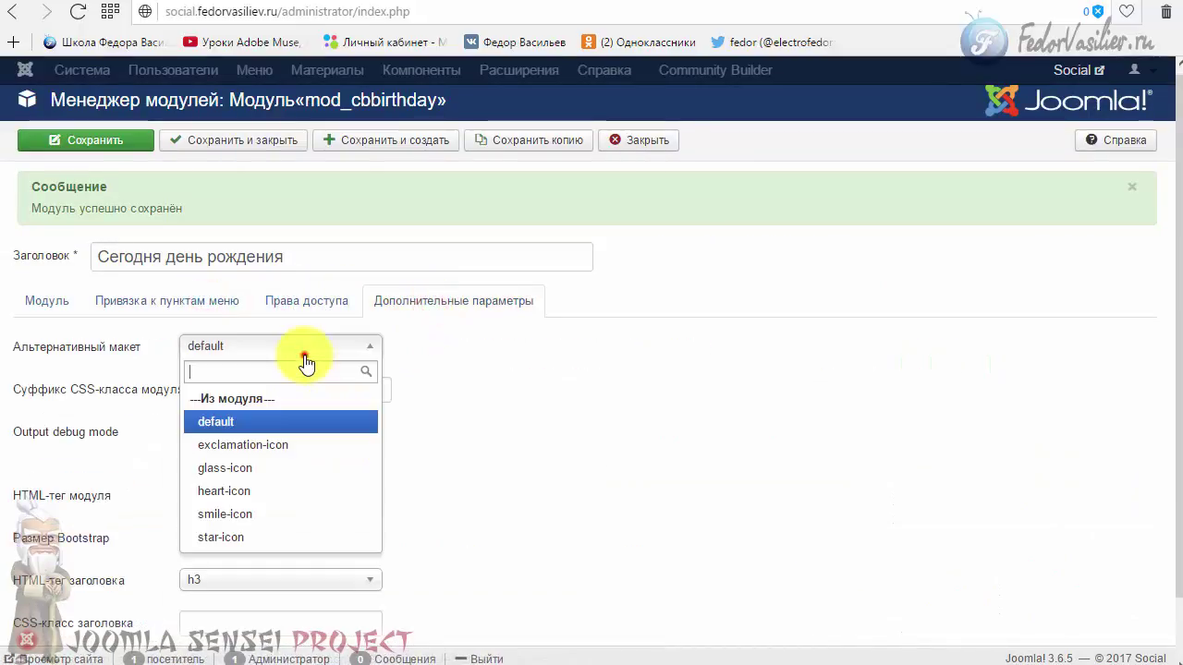
left_click(289, 444)
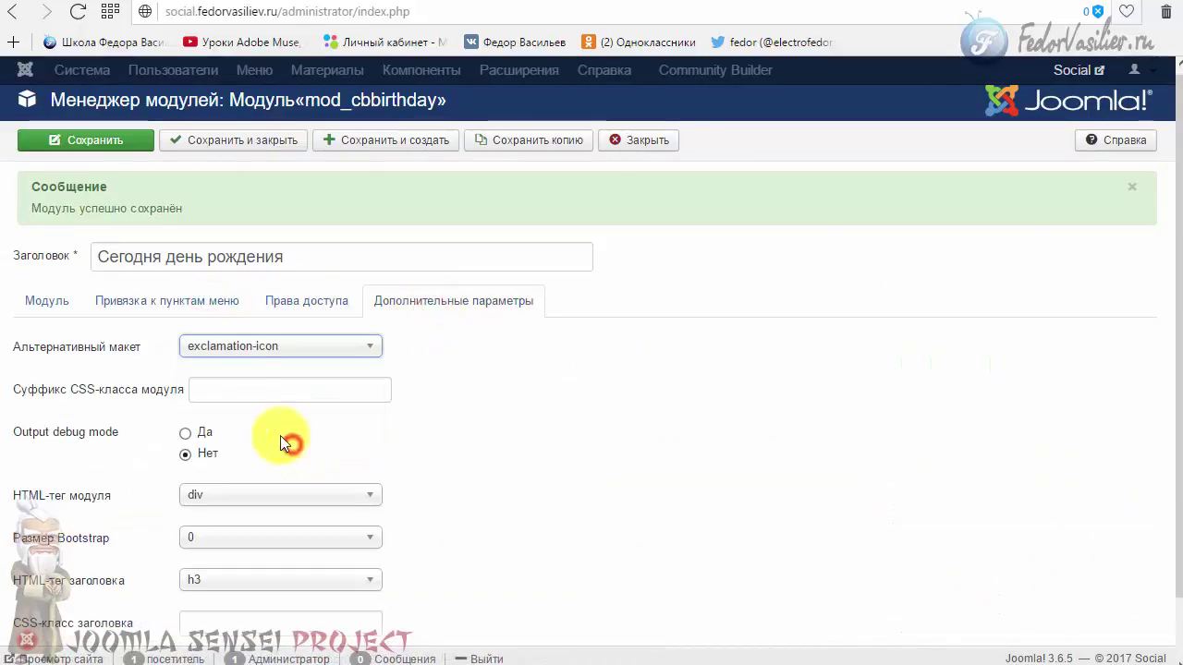
left_click(104, 141)
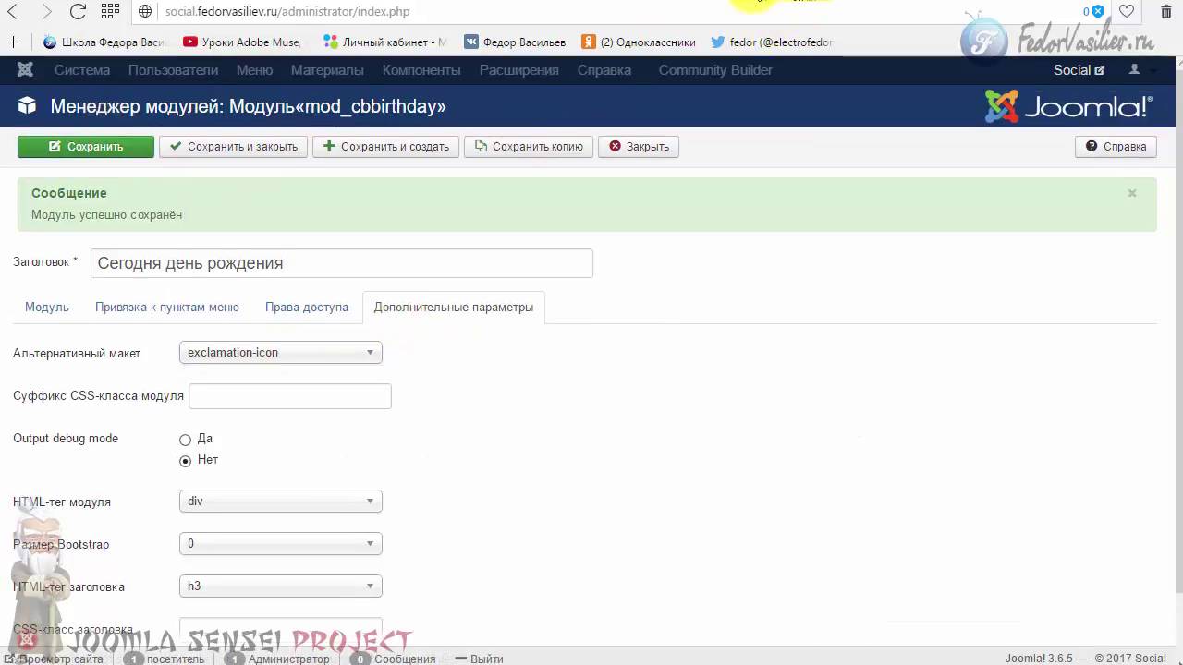
left_click(805, 2)
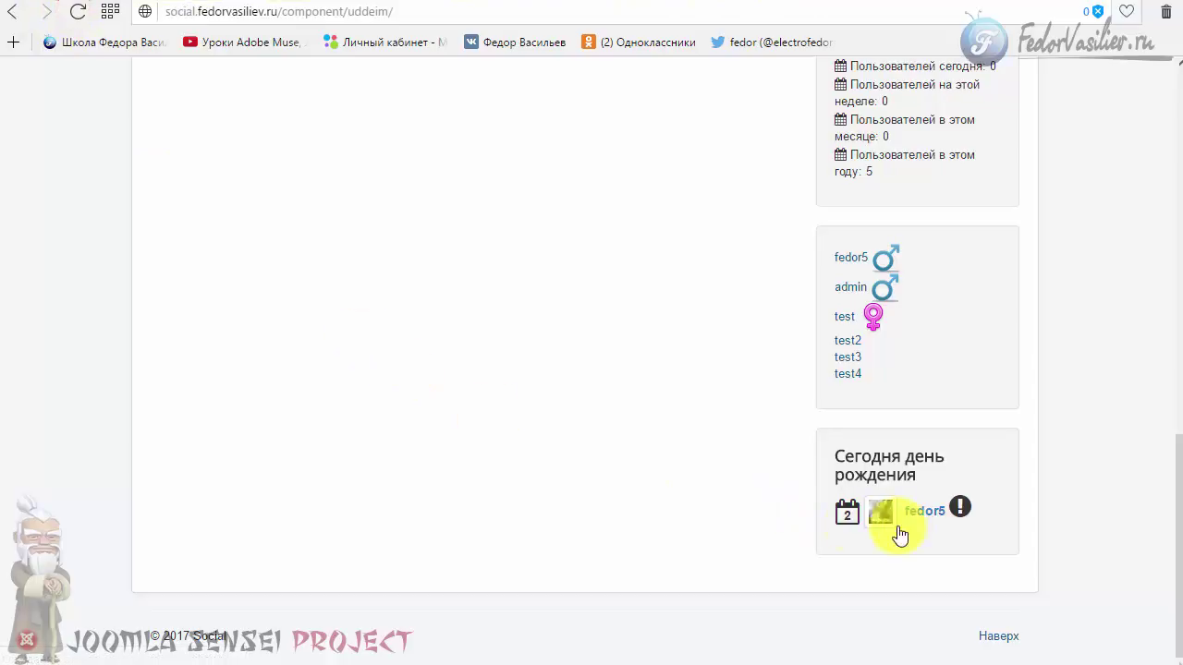
left_click(767, 3)
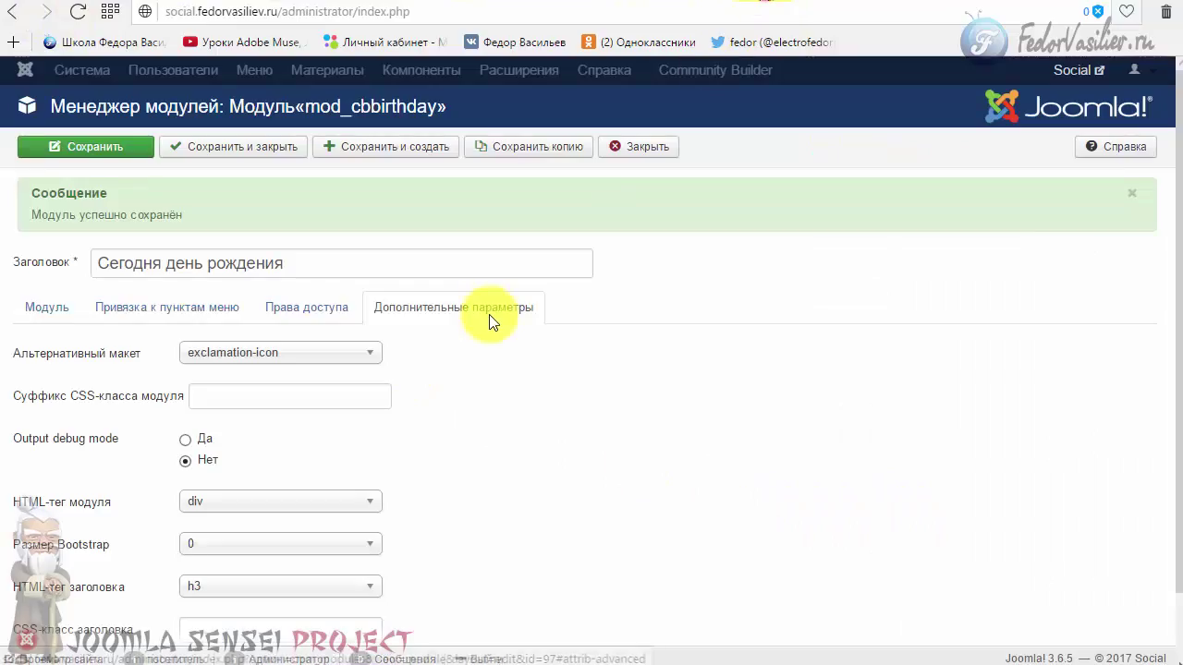
Set the birthday module's Альтернативный макет to glass-icon, save the module and check the icon on the reloaded site
left_click(351, 352)
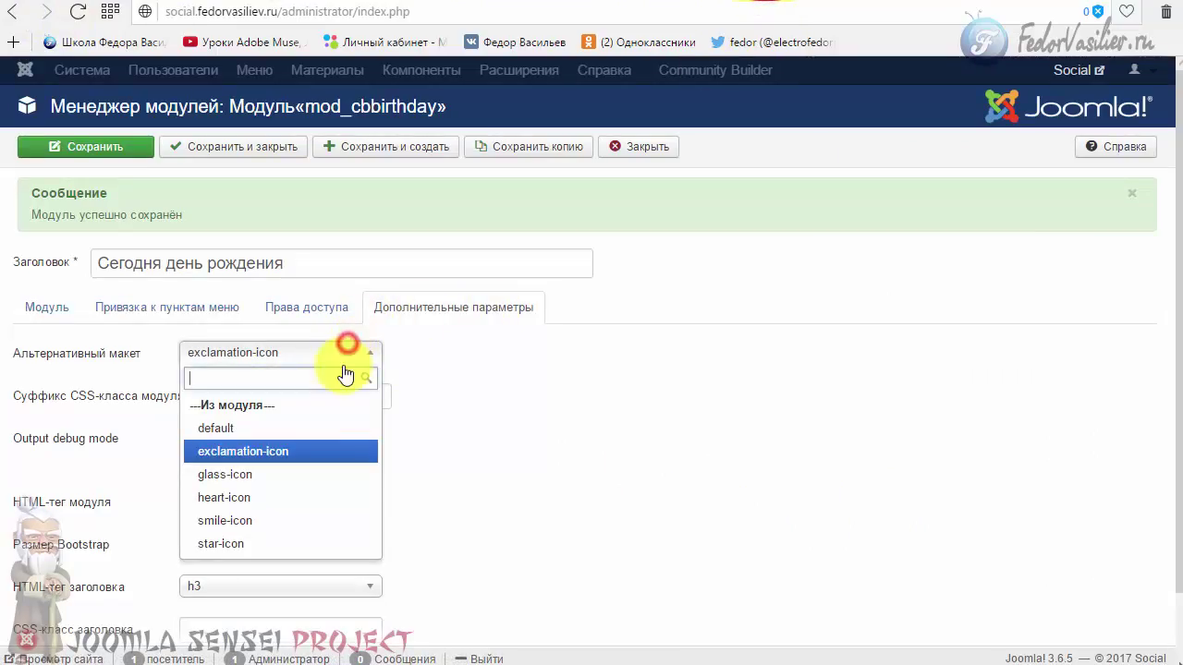
left_click(305, 483)
left_click(134, 147)
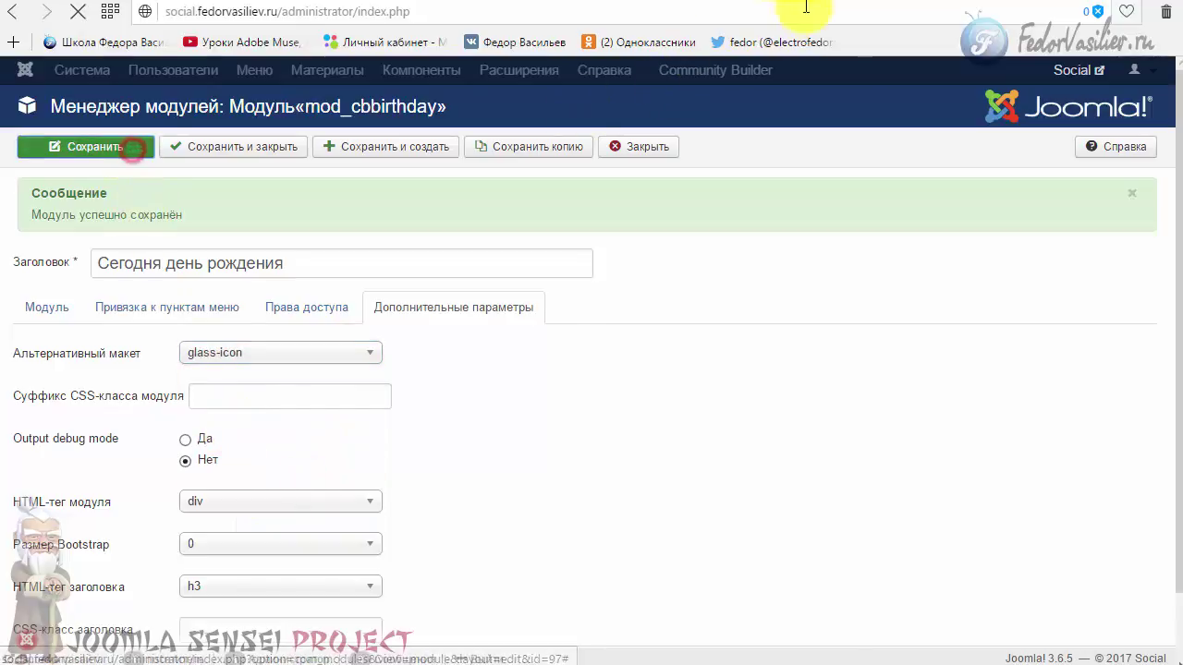
left_click(802, 2)
left_click(78, 12)
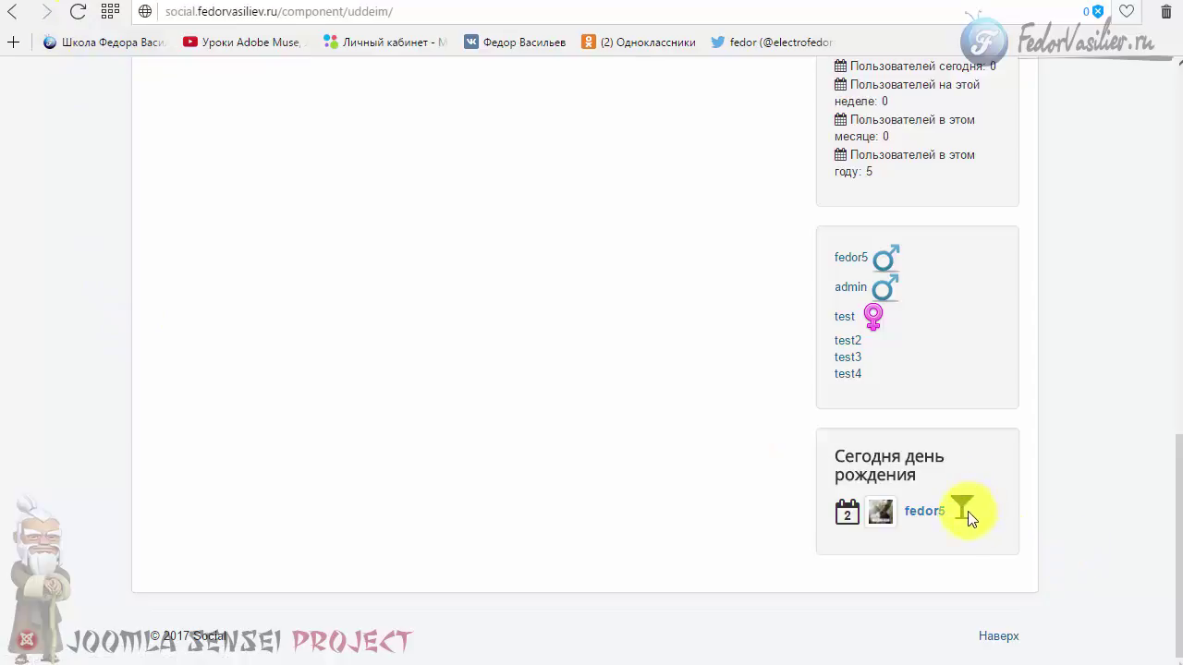
Change the module's Альтернативный макет to smile-icon, save the module and check the birthday entry on the reloaded site
left_click(767, 2)
left_click(362, 277)
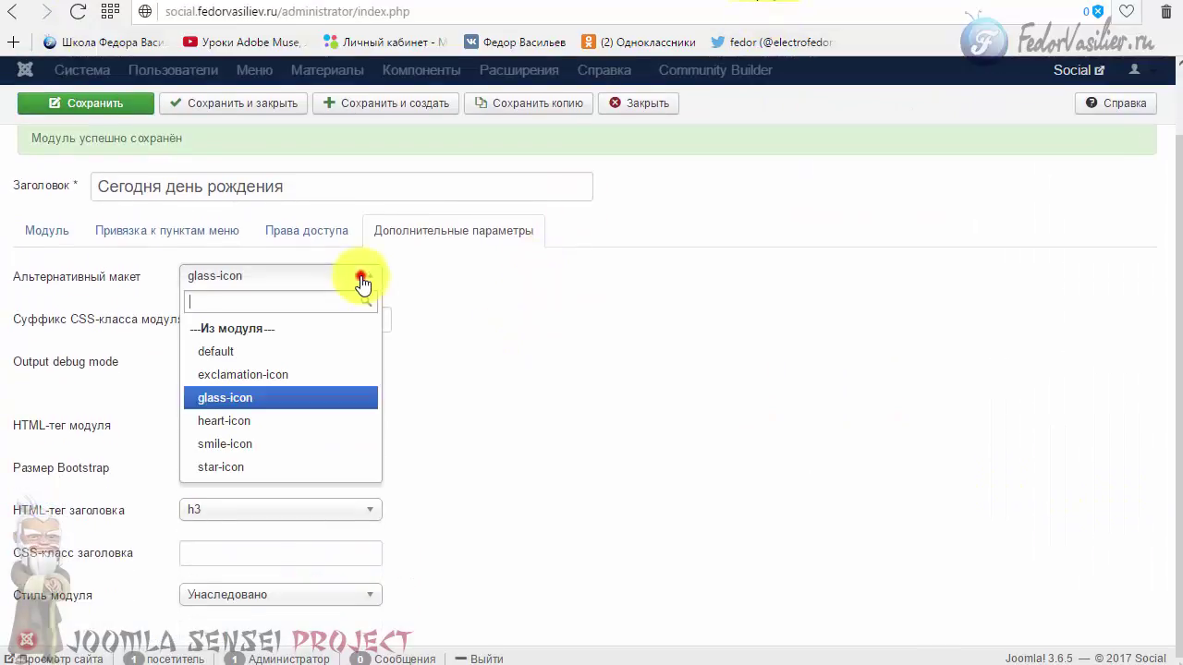
left_click(298, 442)
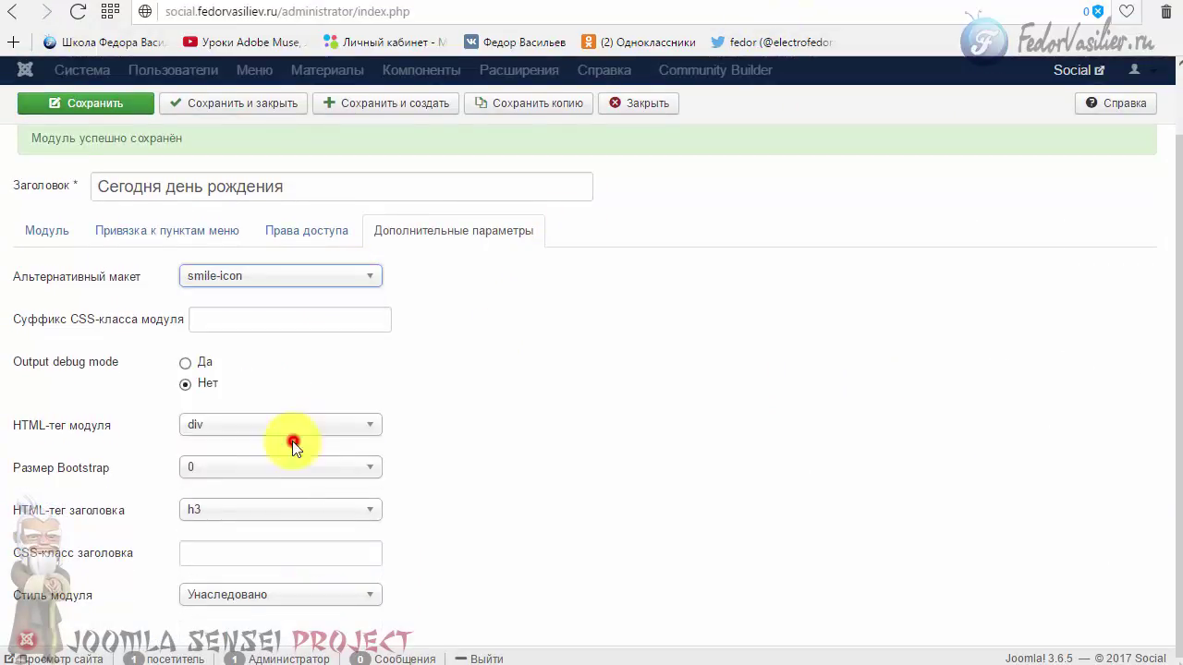
left_click(92, 102)
left_click(811, 2)
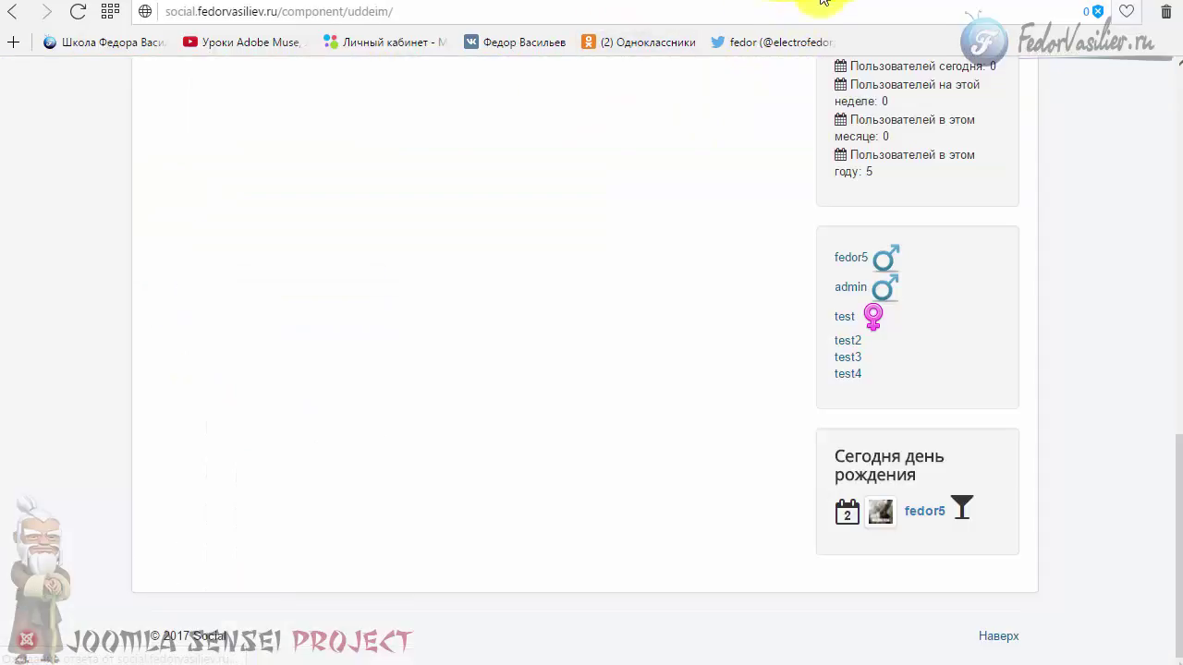
left_click(84, 17)
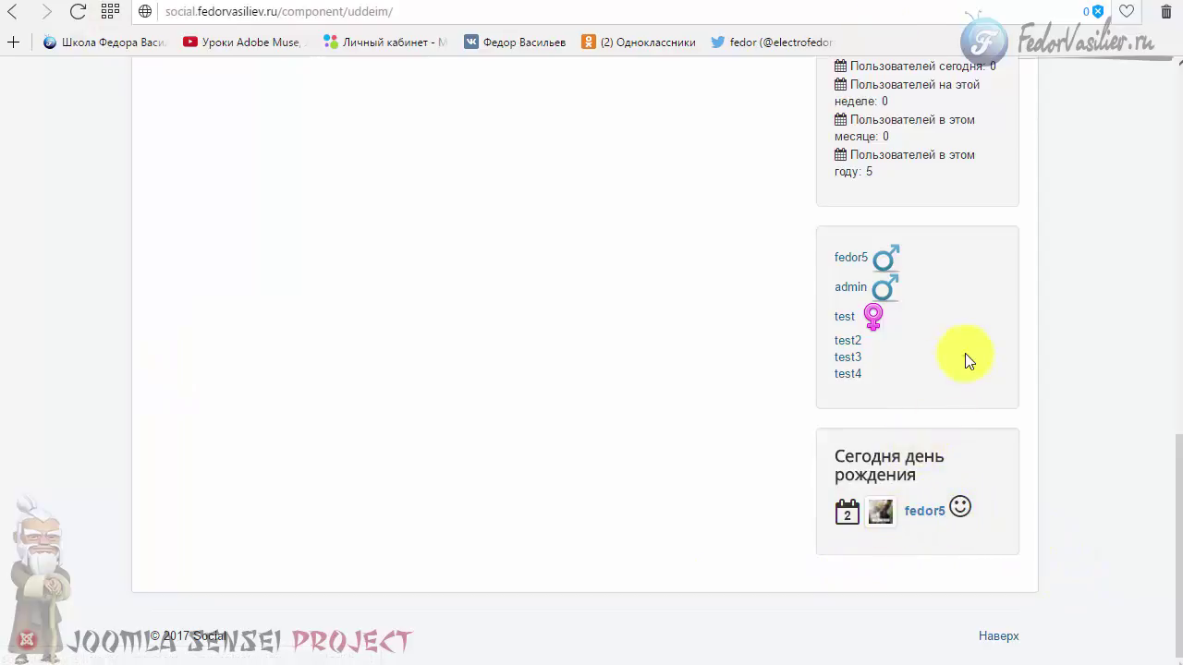
Log in to the site with the prefilled admin account and open its profile for editing
left_click_drag(1166, 555, 1136, 214)
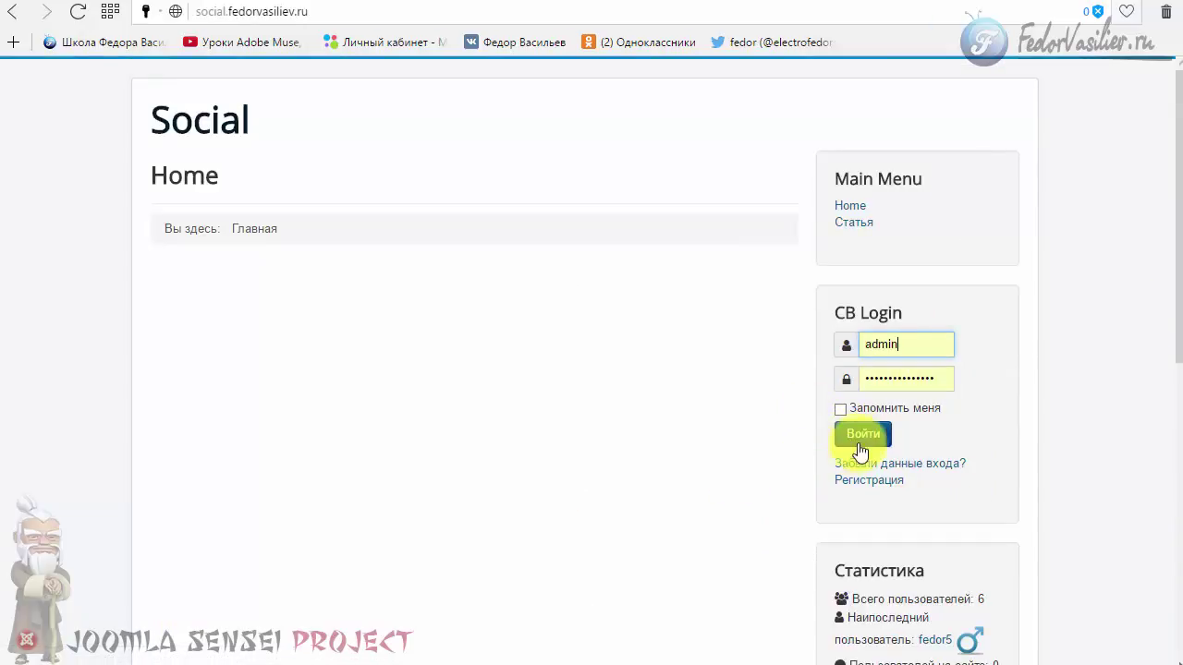
left_click(859, 434)
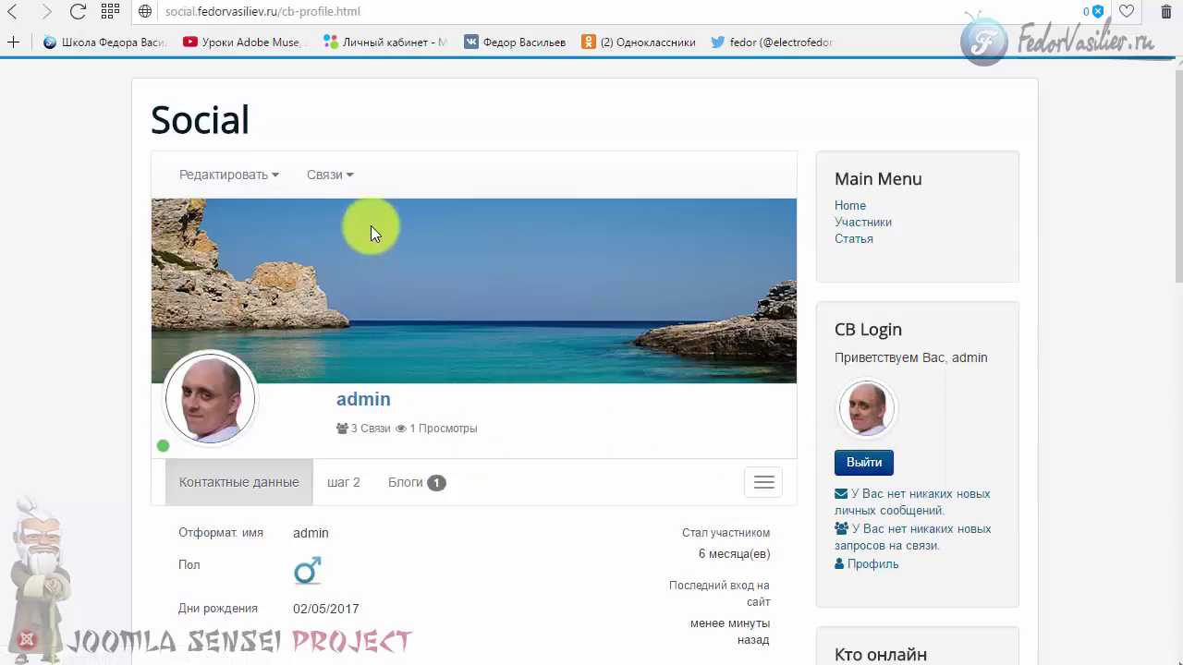
left_click(226, 180)
left_click(221, 217)
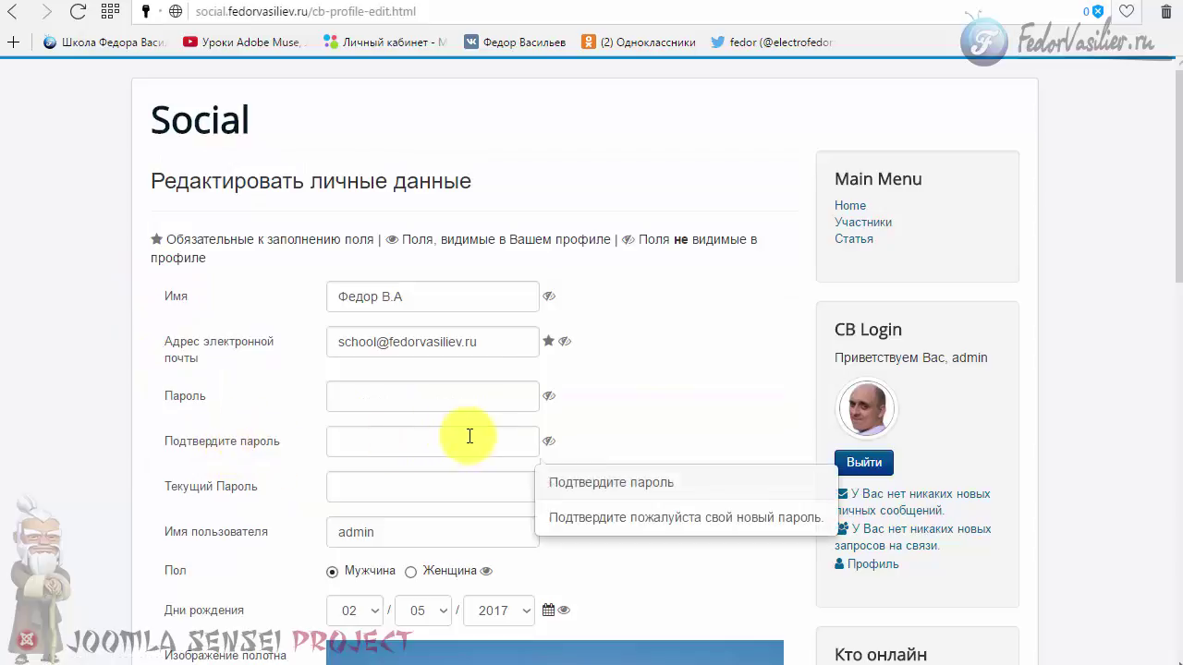
Swap the month and day in the admin profile's Дни рождения field and save the profile
scroll(416, 305, "down", 4)
left_click(370, 240)
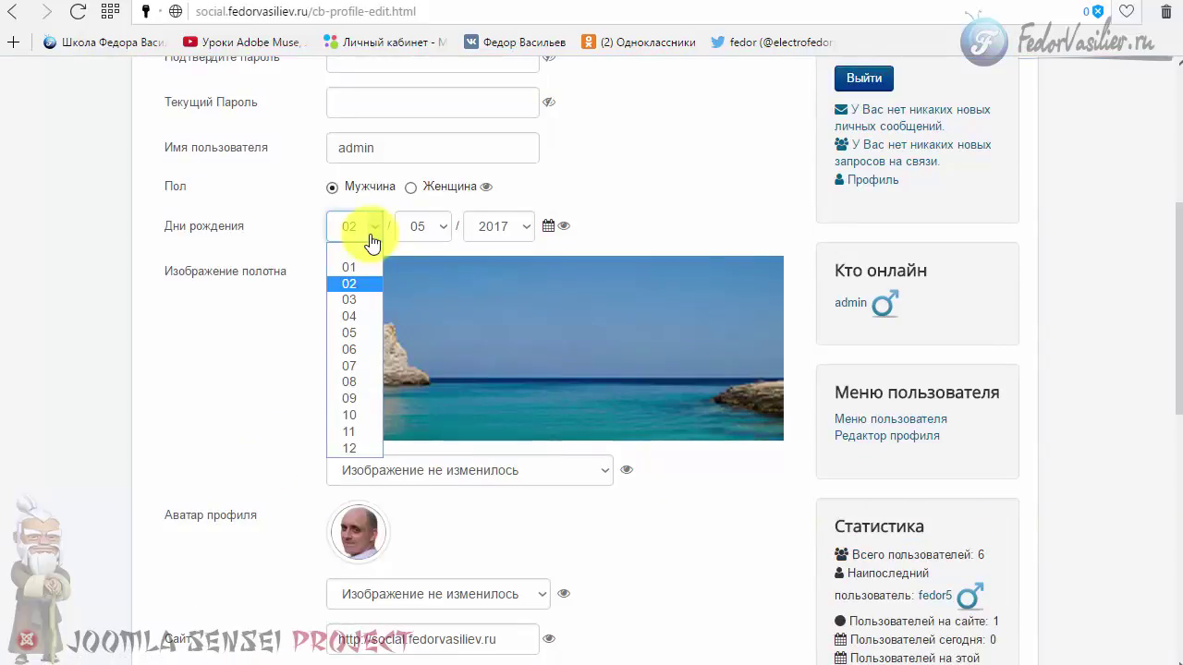
left_click(359, 336)
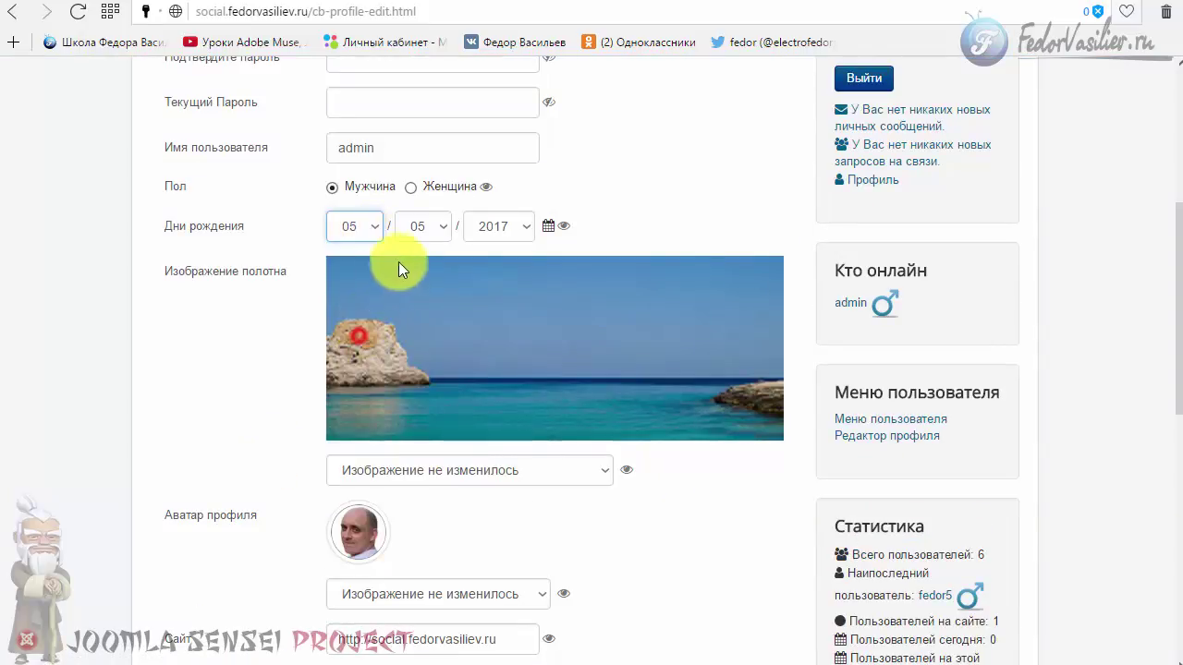
left_click(429, 229)
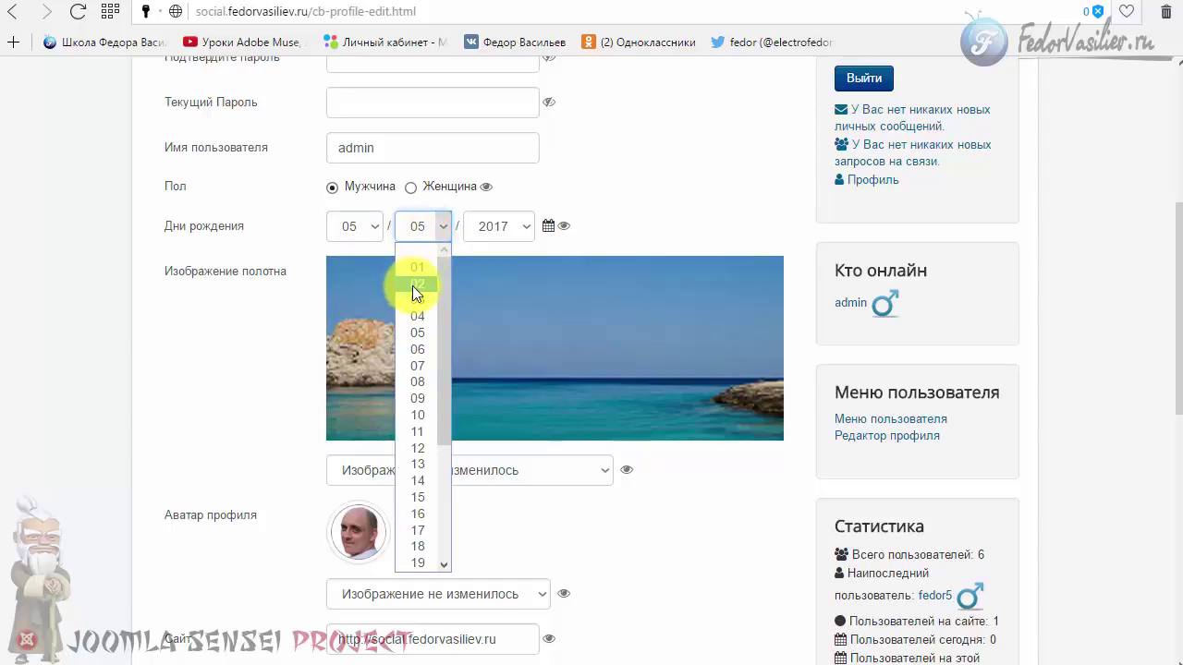
left_click(413, 284)
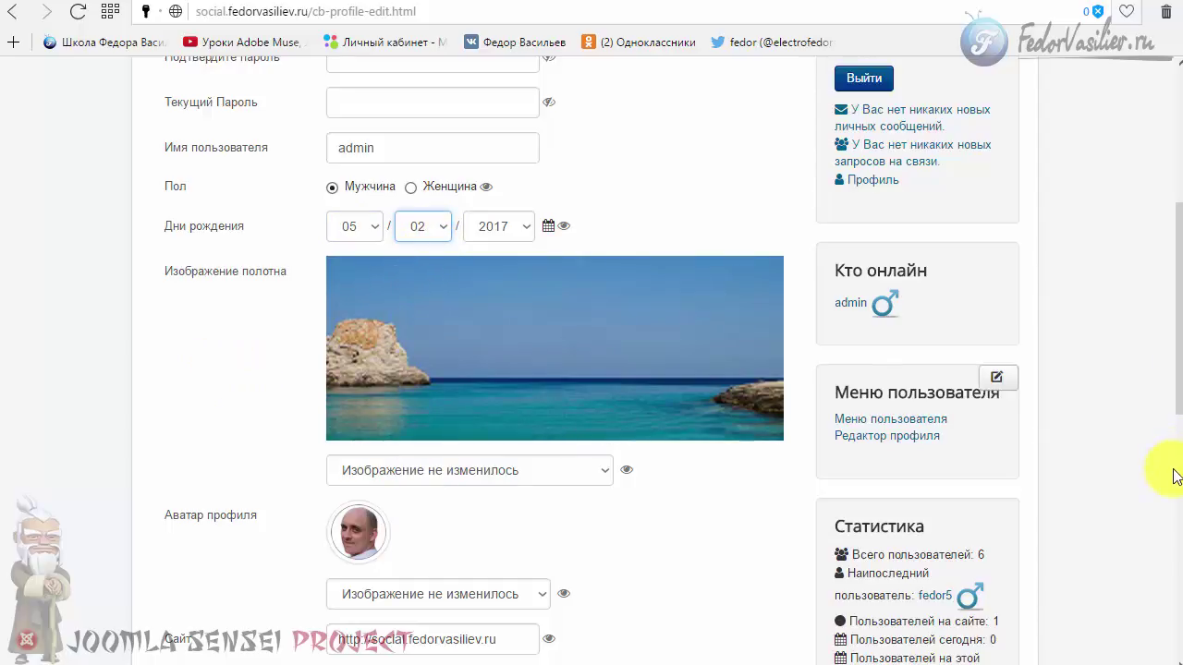
scroll(1171, 469, "down", 5)
left_click(347, 148)
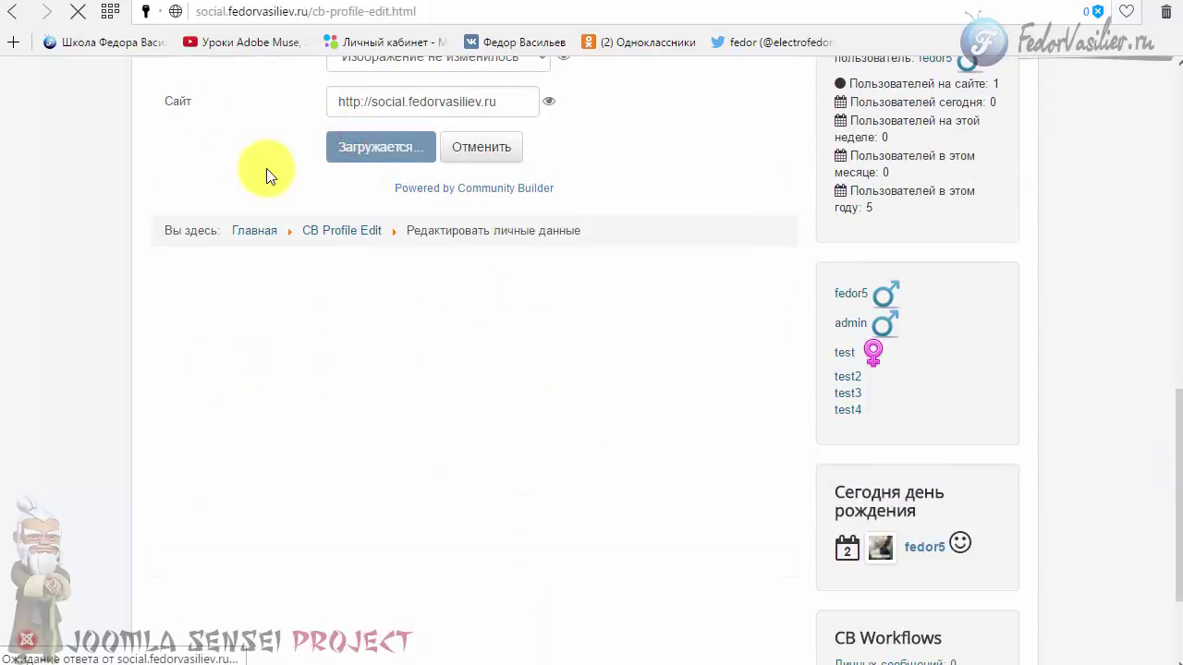